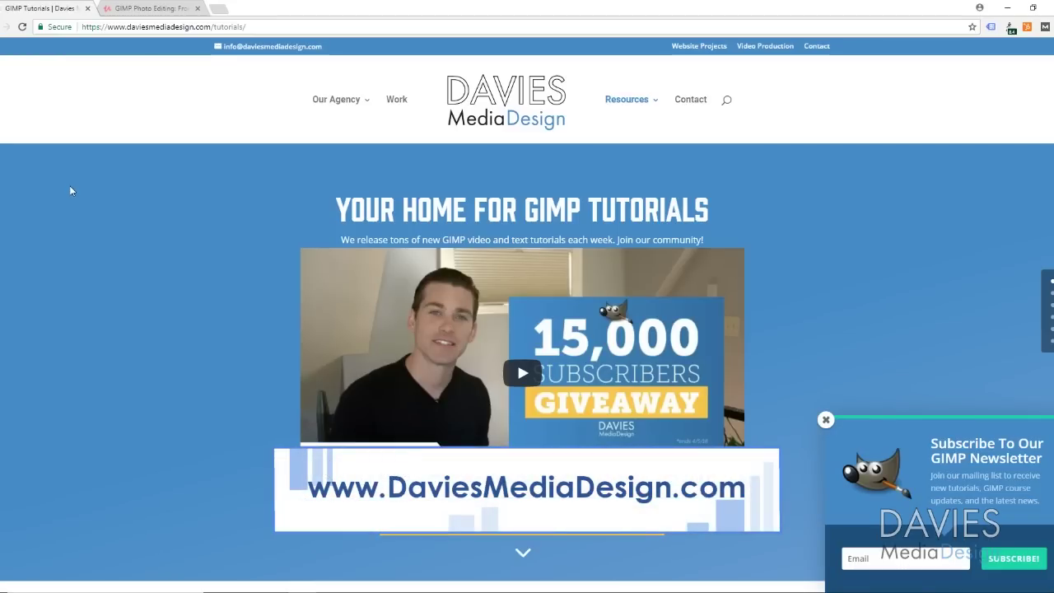
- Browse the text tutorials section of the Davies Media Design tutorials page and switch to the GIMP photo editing page
{"action": "scroll", "coordinate": [261, 312], "scroll_direction": "down", "scroll_amount": 10}
{"action": "scroll", "coordinate": [323, 316], "scroll_direction": "down", "scroll_amount": 15}
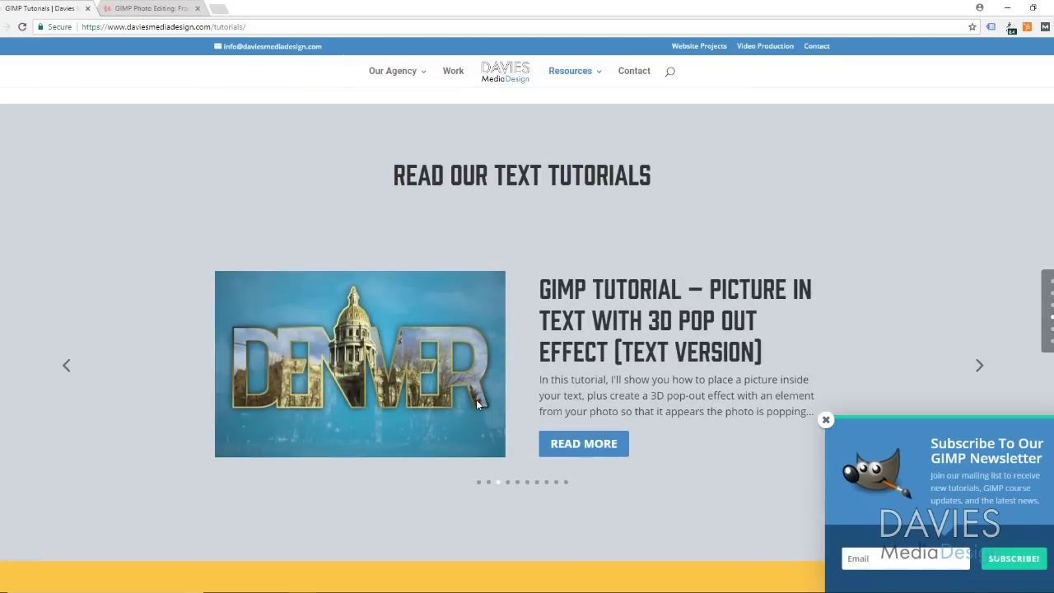
{"action": "left_click", "coordinate": [479, 483]}
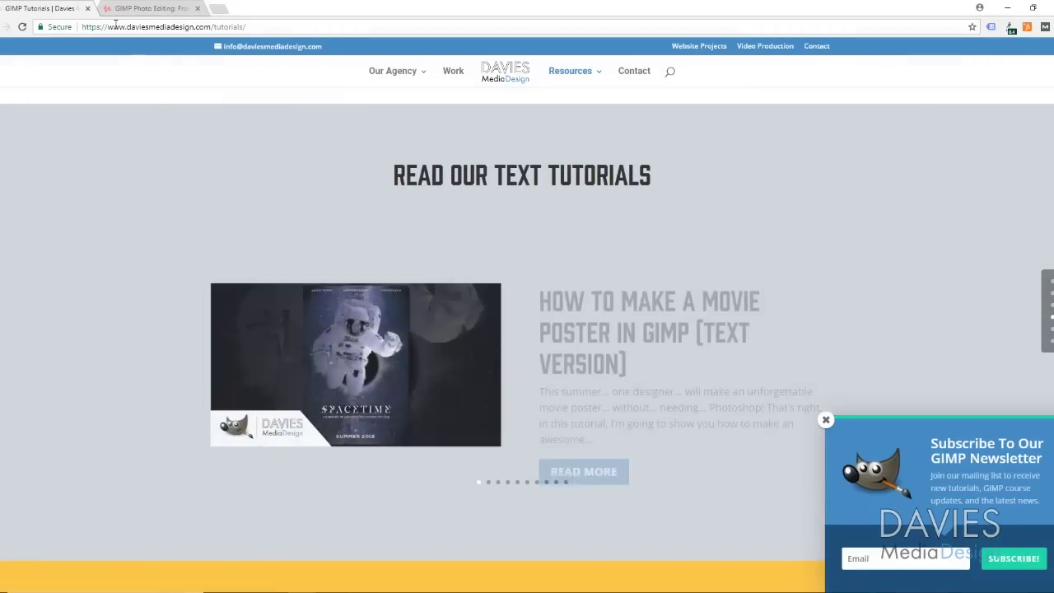
{"action": "left_click", "coordinate": [137, 10]}
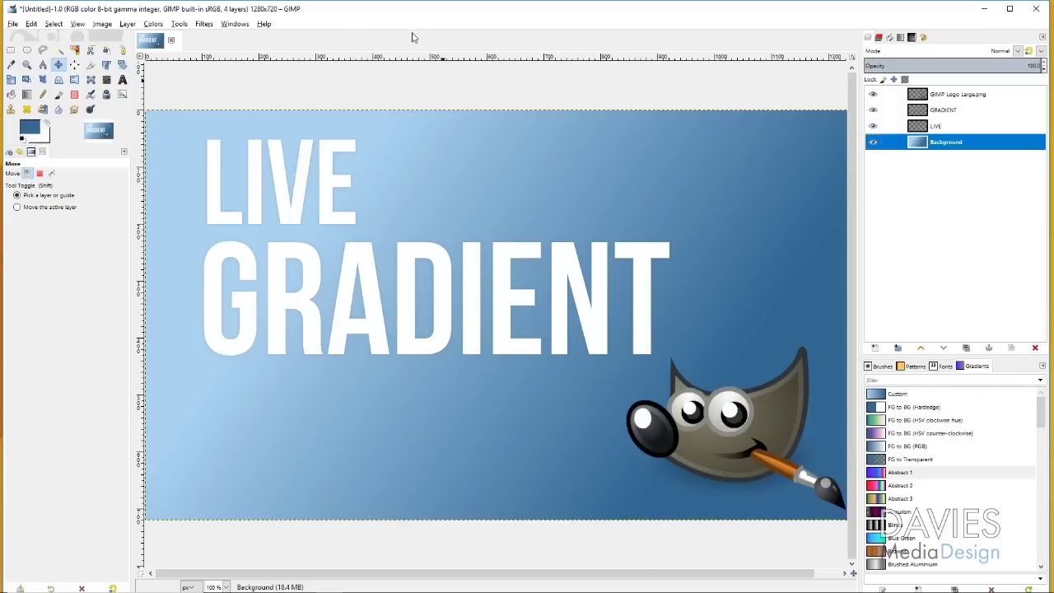
- Switch to GIMP and create a new blank 1280x720 image
{"action": "left_click", "coordinate": [12, 23]}
{"action": "left_click", "coordinate": [26, 39]}
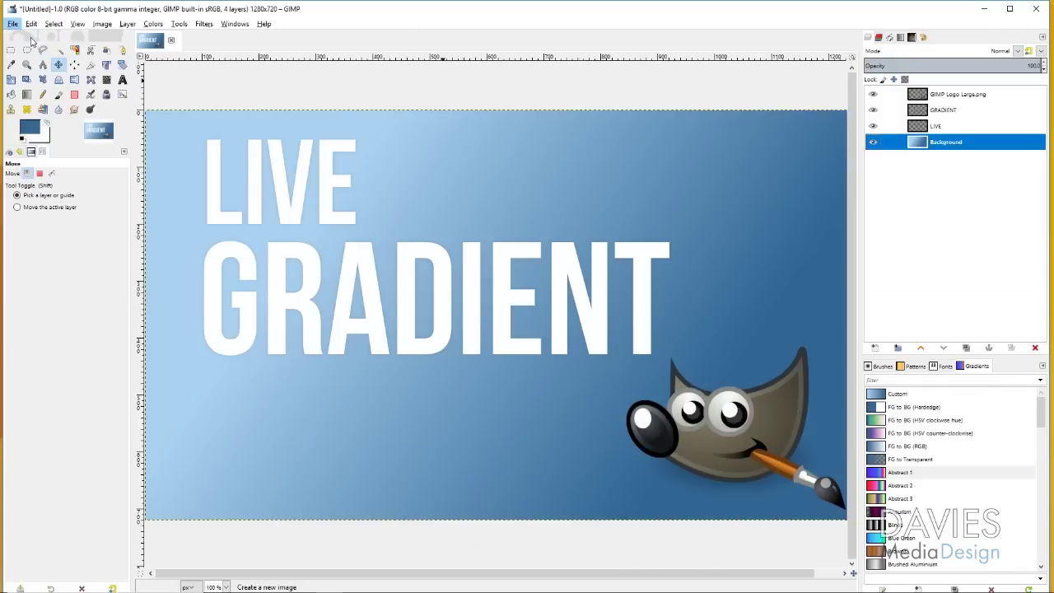
{"action": "left_click", "coordinate": [359, 251]}
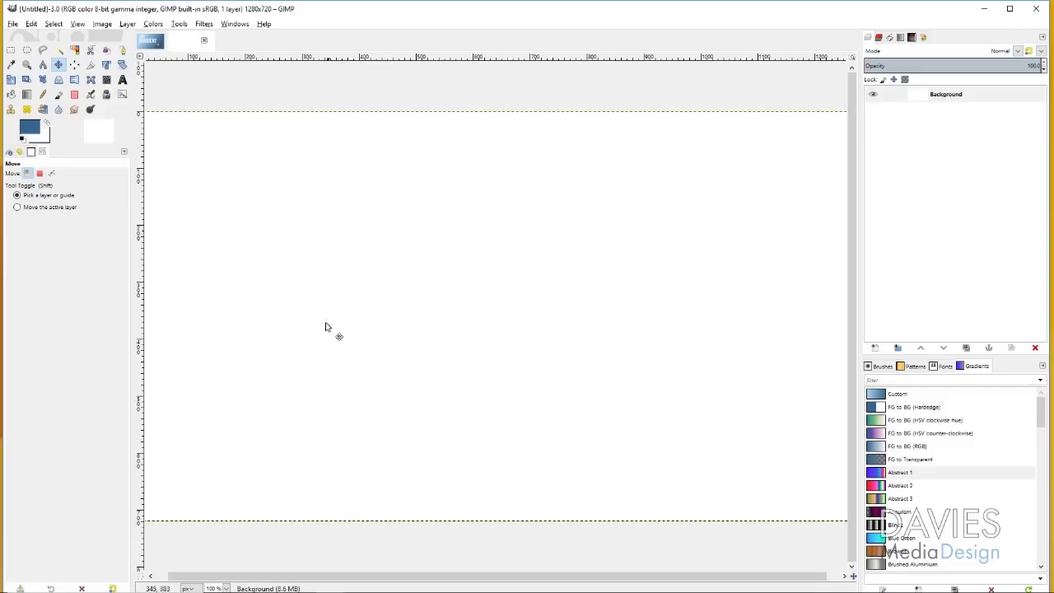
{"action": "left_click", "coordinate": [29, 66]}
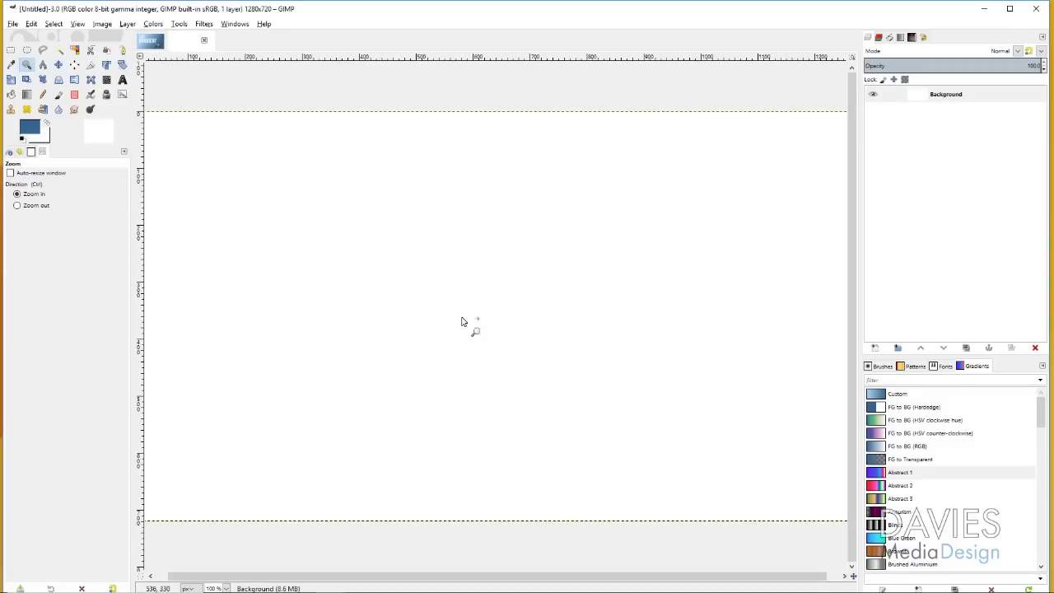
{"action": "left_click", "coordinate": [509, 344]}
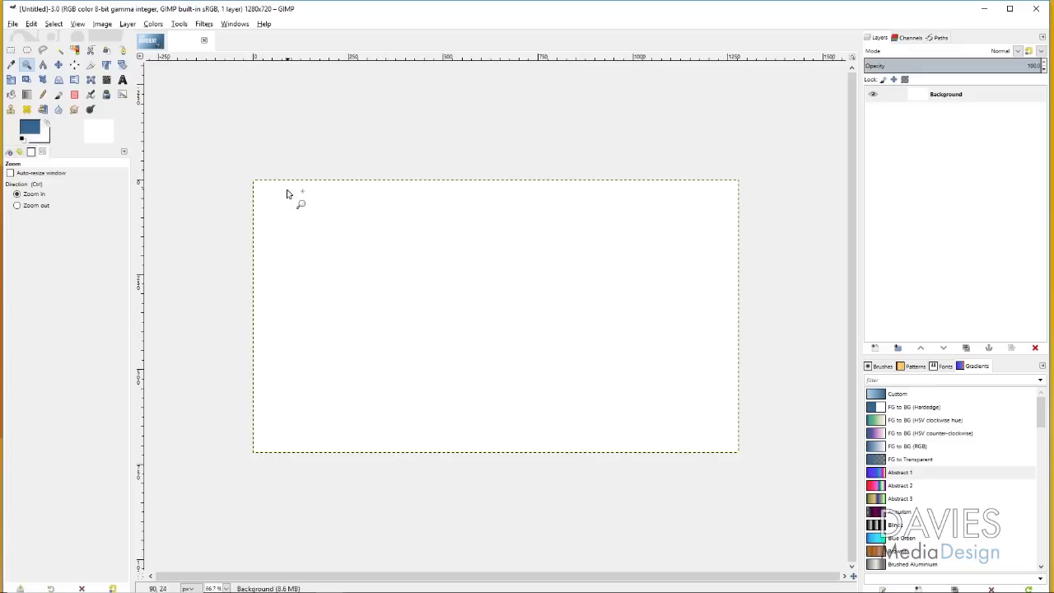
- Show the Palettes dialog and look through the list of available palettes
{"action": "left_click", "coordinate": [237, 26]}
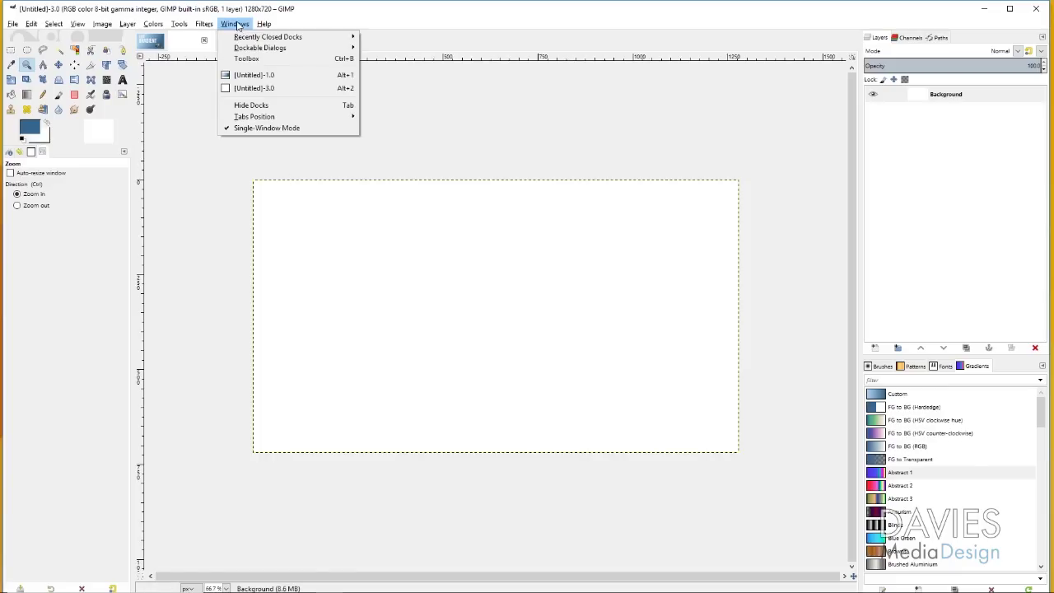
{"action": "mouse_move", "coordinate": [280, 48]}
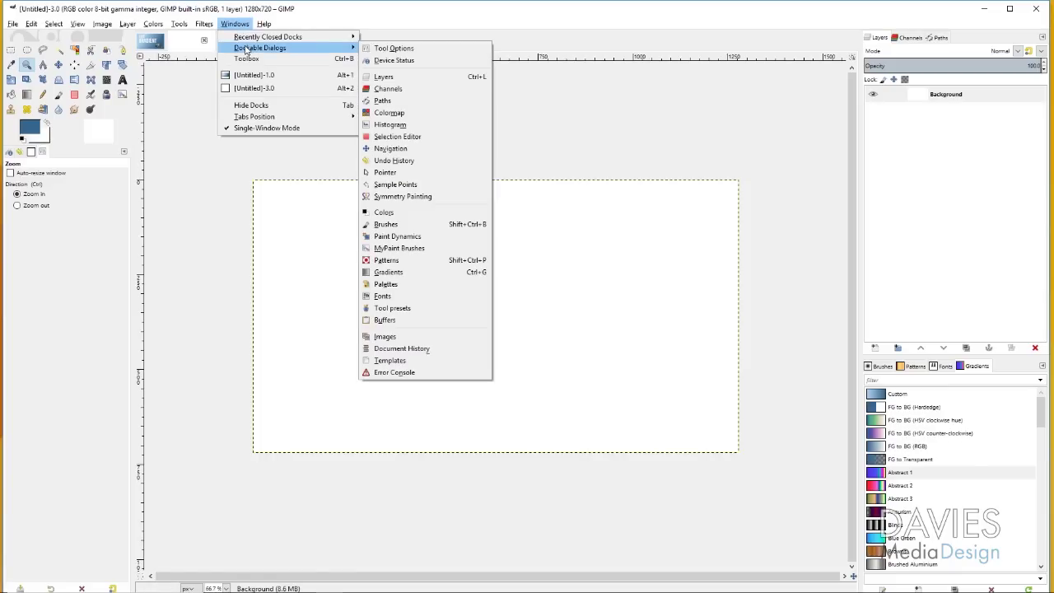
{"action": "left_click", "coordinate": [418, 284]}
{"action": "scroll", "coordinate": [918, 183], "scroll_direction": "up", "scroll_amount": 1}
{"action": "scroll", "coordinate": [918, 182], "scroll_direction": "down", "scroll_amount": 5}
{"action": "scroll", "coordinate": [947, 123], "scroll_direction": "up", "scroll_amount": 5}
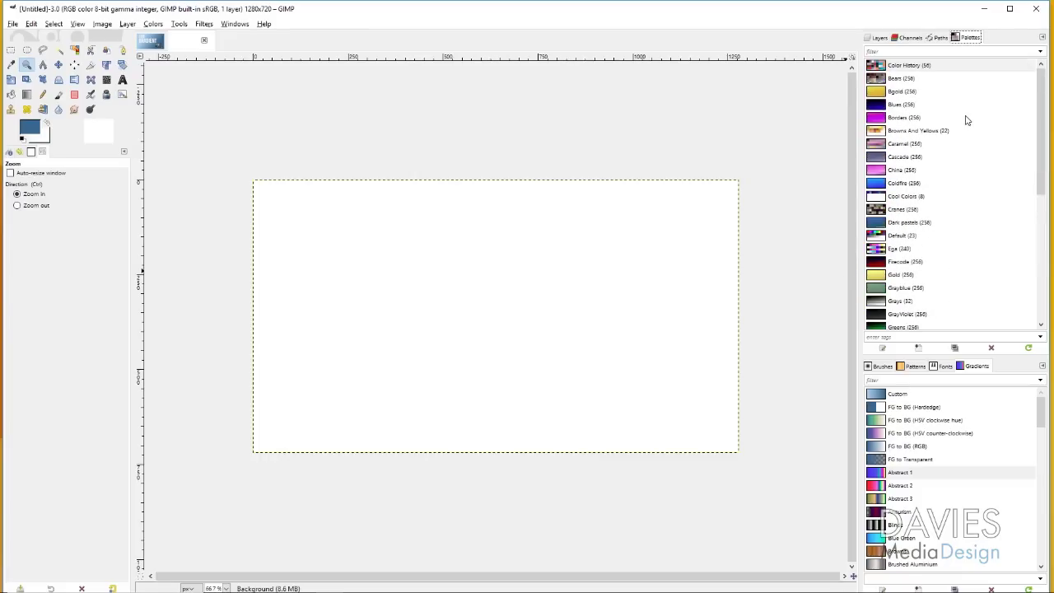
- View the Color History palette's colors in the palette editor and close that editor
{"action": "left_click", "coordinate": [924, 72]}
{"action": "right_click", "coordinate": [924, 72]}
{"action": "left_click", "coordinate": [941, 80]}
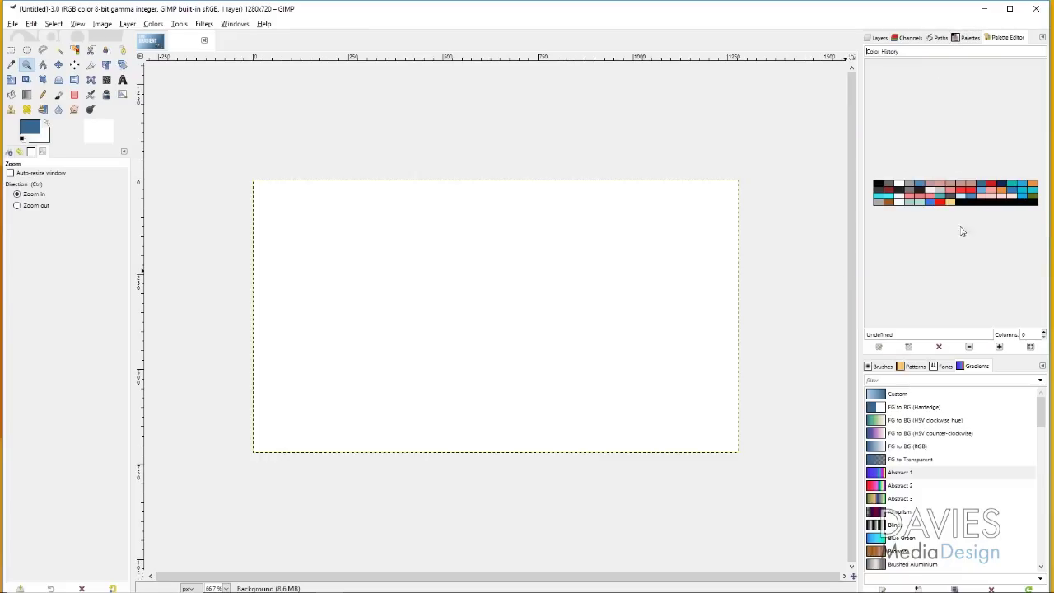
{"action": "left_click", "coordinate": [1042, 37]}
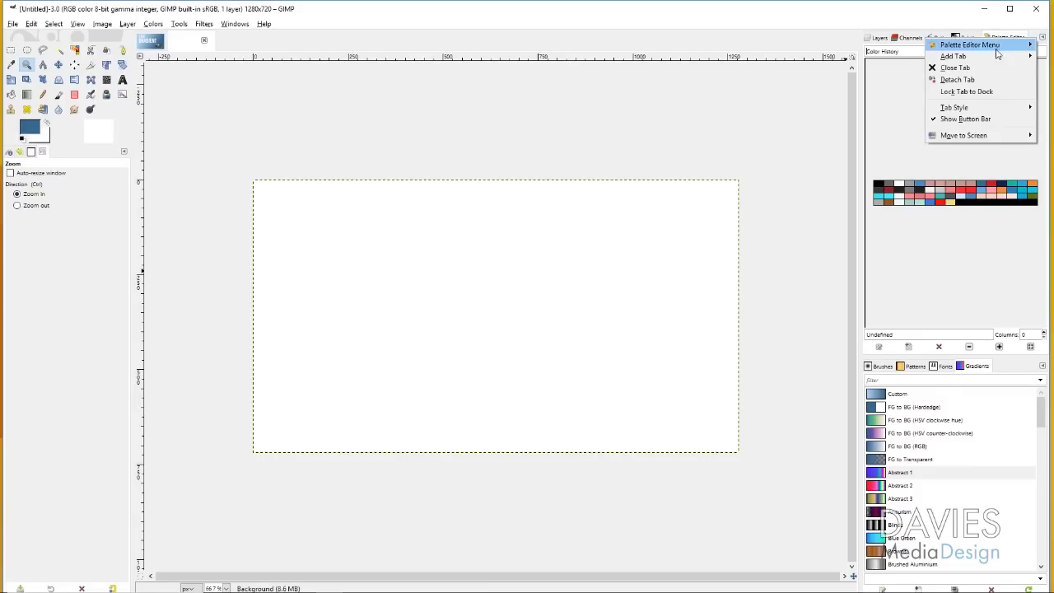
{"action": "left_click", "coordinate": [987, 67]}
{"action": "left_click", "coordinate": [1042, 37]}
{"action": "left_click", "coordinate": [1042, 37]}
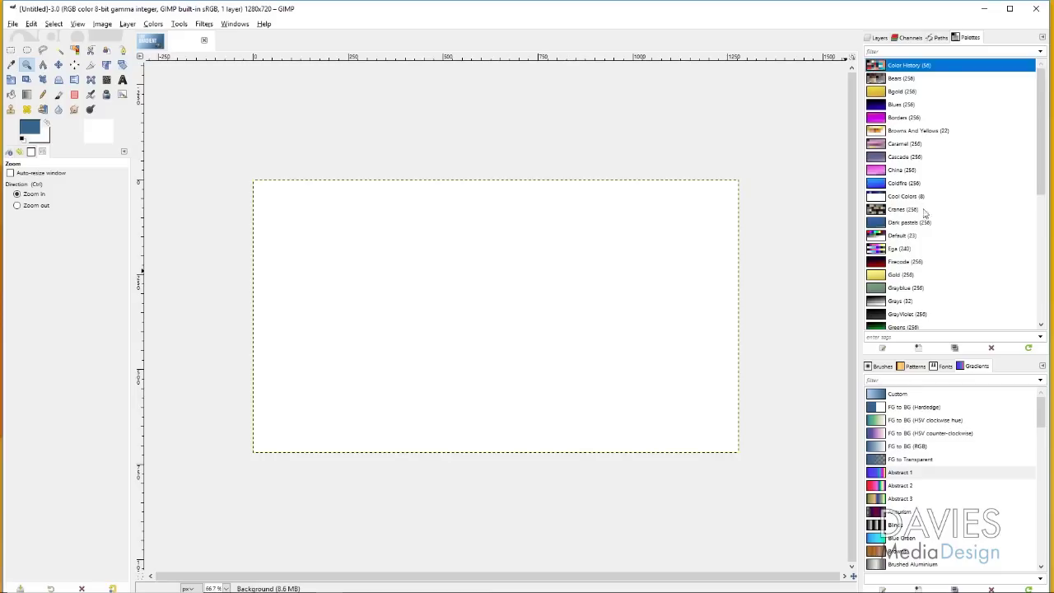
- Create a palette named Davies Media Design and add the foreground blue 408fca as its first color
{"action": "left_click", "coordinate": [918, 348]}
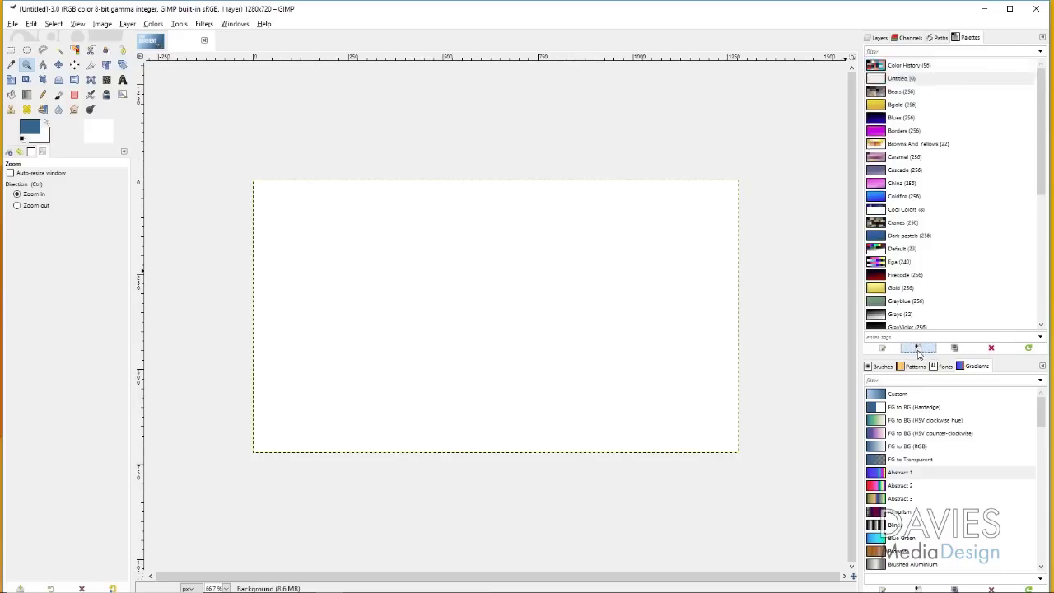
{"action": "type", "text": "Davies Media Design"}
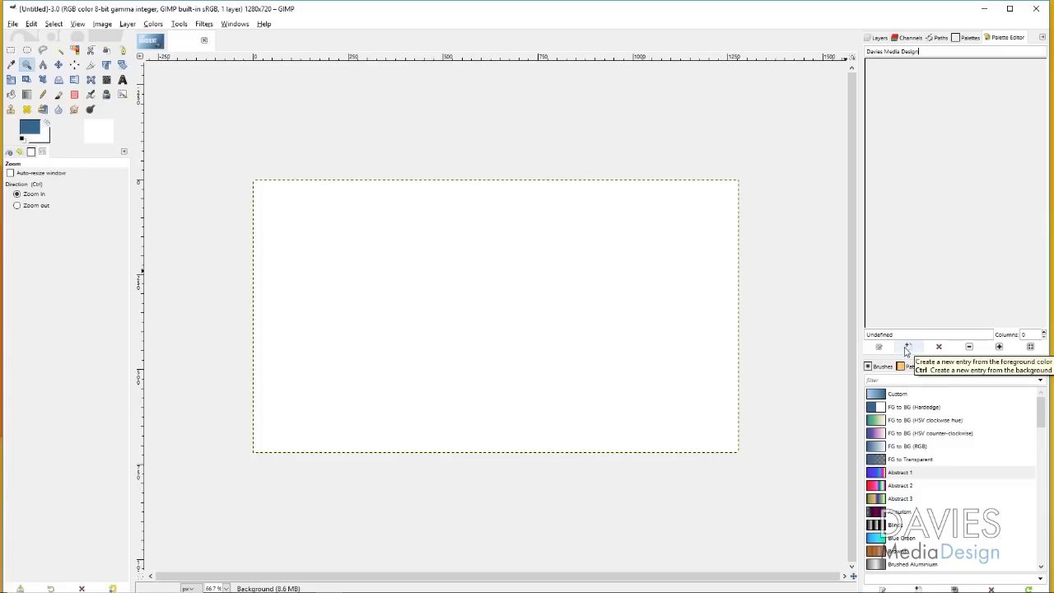
{"action": "left_click", "coordinate": [30, 132]}
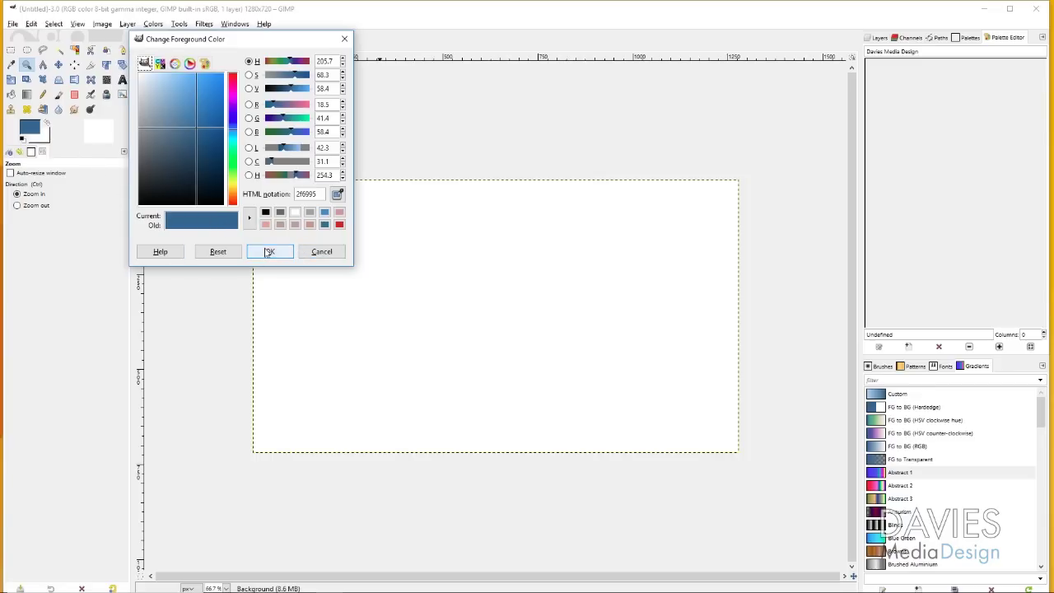
{"action": "left_click", "coordinate": [325, 213]}
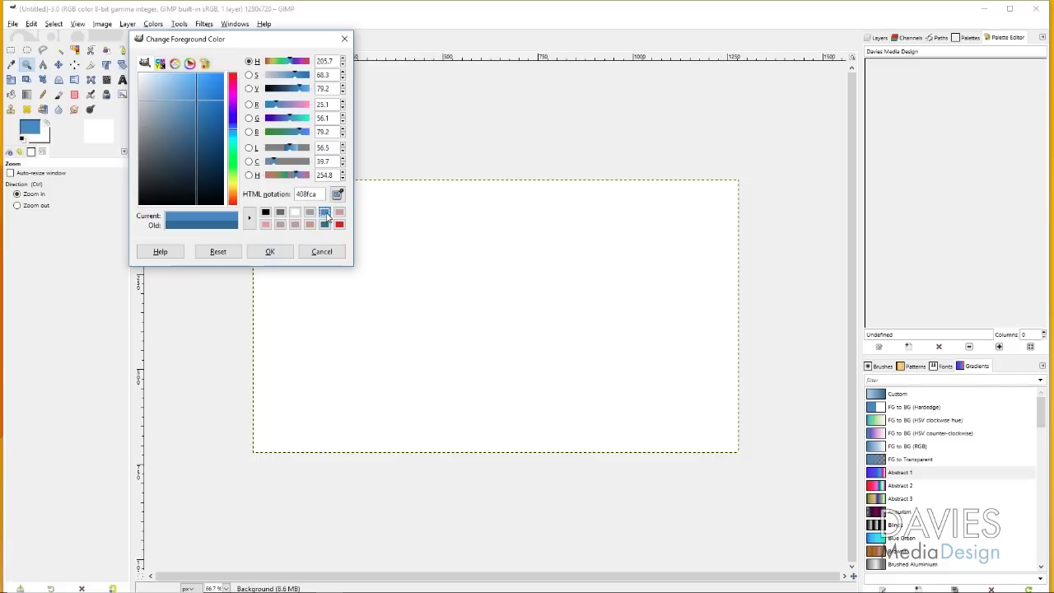
{"action": "left_click", "coordinate": [272, 252]}
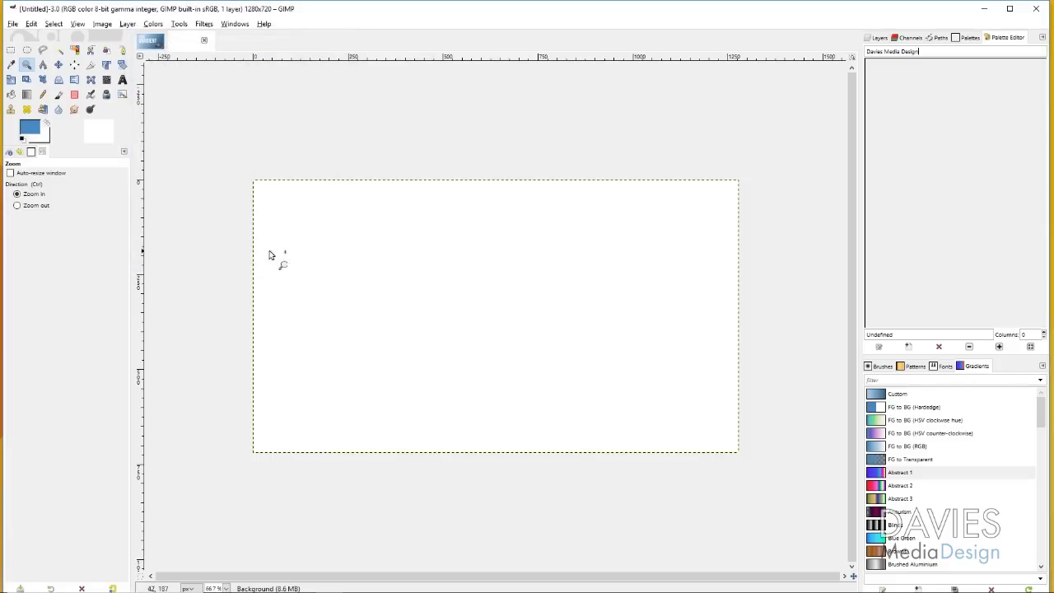
{"action": "left_click", "coordinate": [909, 347]}
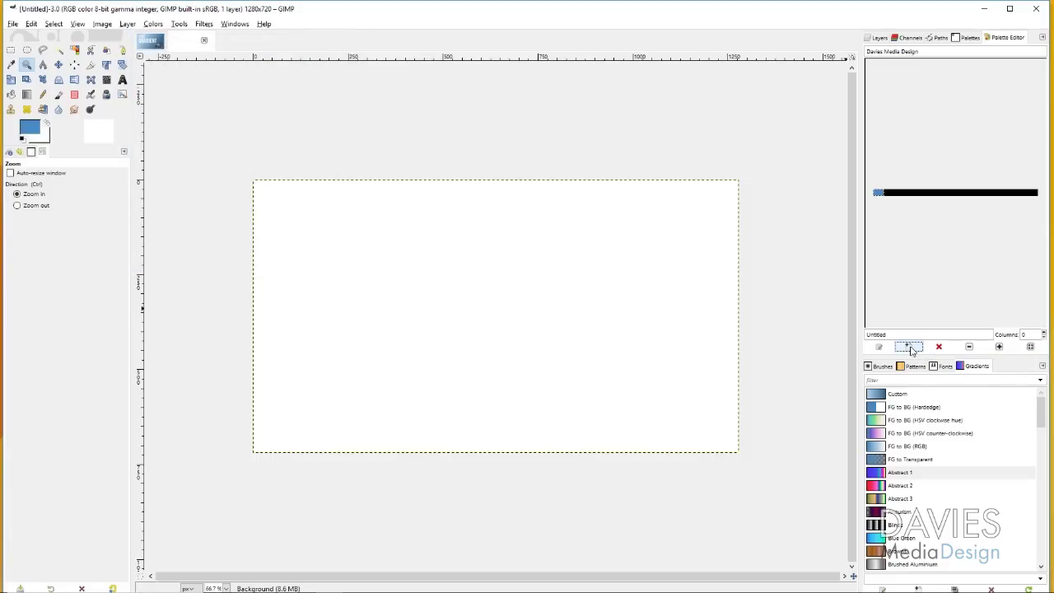
{"action": "left_click", "coordinate": [879, 194]}
- Examine the color entries of the Color History palette and return to the list of palettes
{"action": "left_click", "coordinate": [962, 39]}
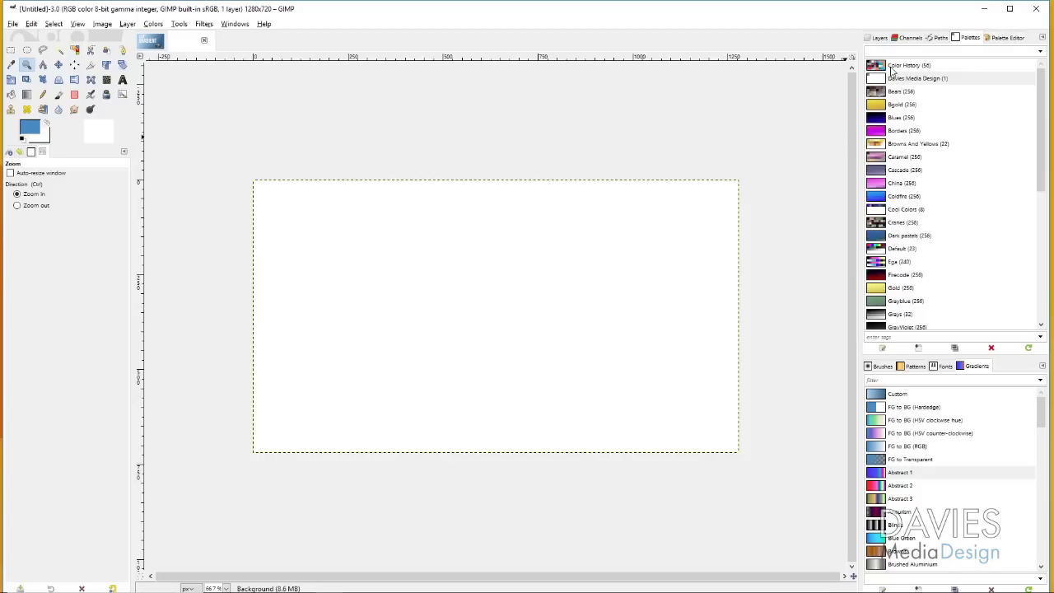
{"action": "right_click", "coordinate": [891, 71]}
{"action": "left_click", "coordinate": [928, 75]}
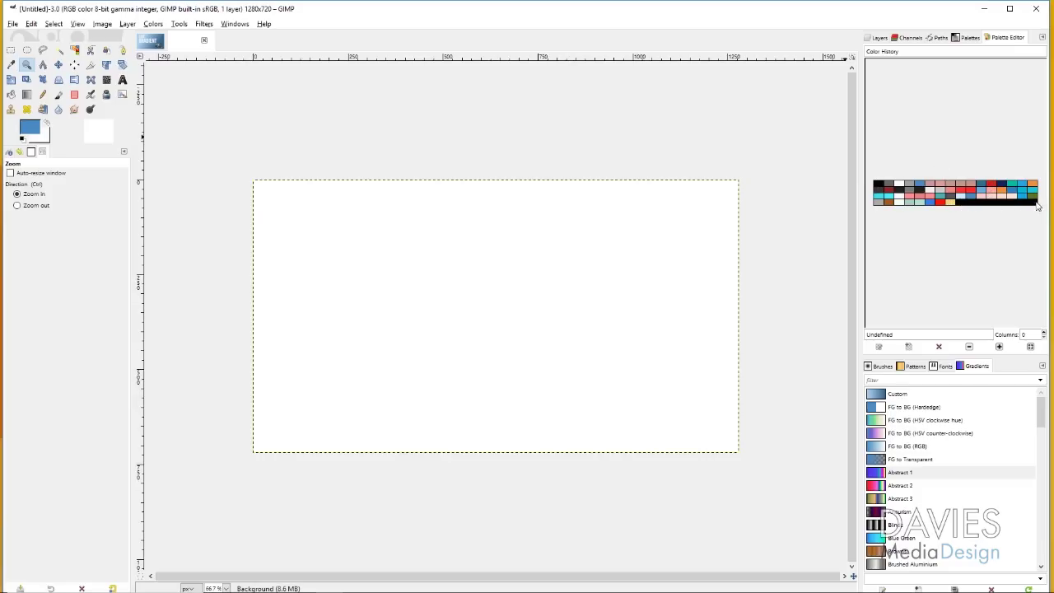
{"action": "left_click", "coordinate": [971, 38]}
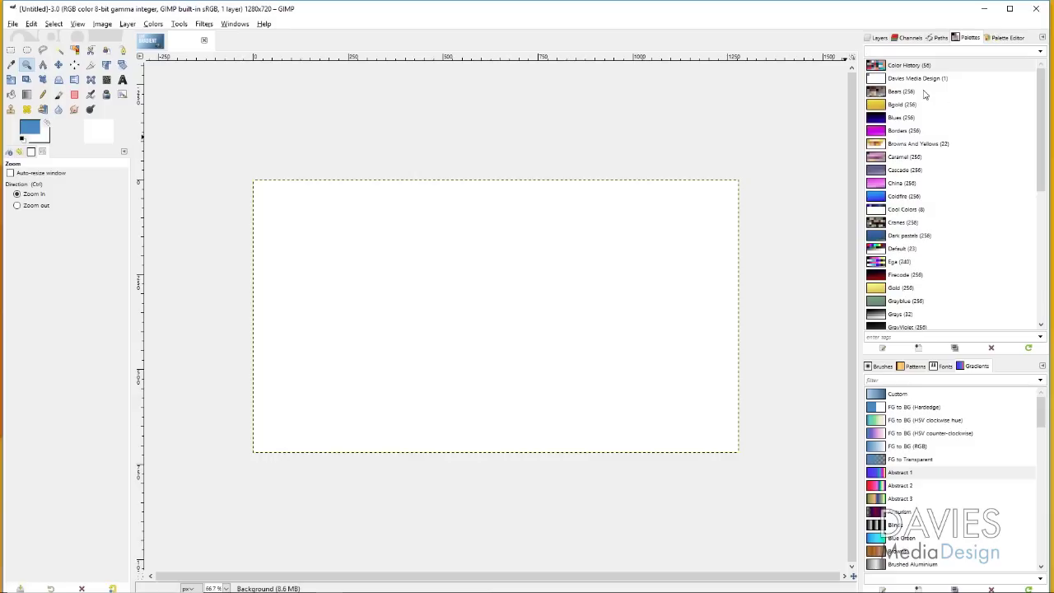
- Reopen the Davies Media Design palette for editing and check the options offered for its blue entry
{"action": "left_click", "coordinate": [920, 79]}
{"action": "left_click", "coordinate": [885, 83]}
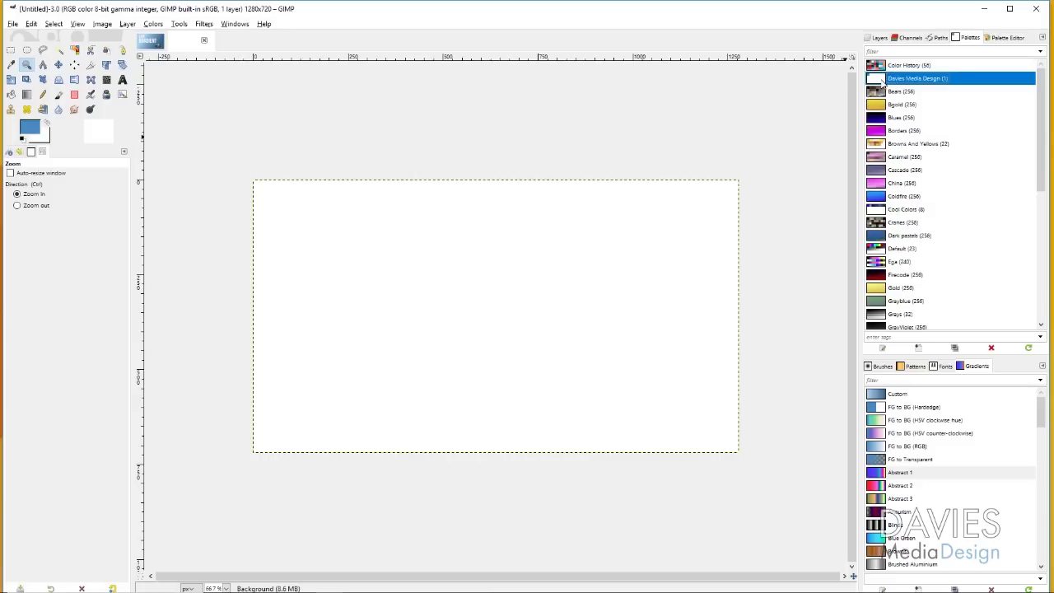
{"action": "right_click", "coordinate": [877, 81]}
{"action": "left_click", "coordinate": [900, 91]}
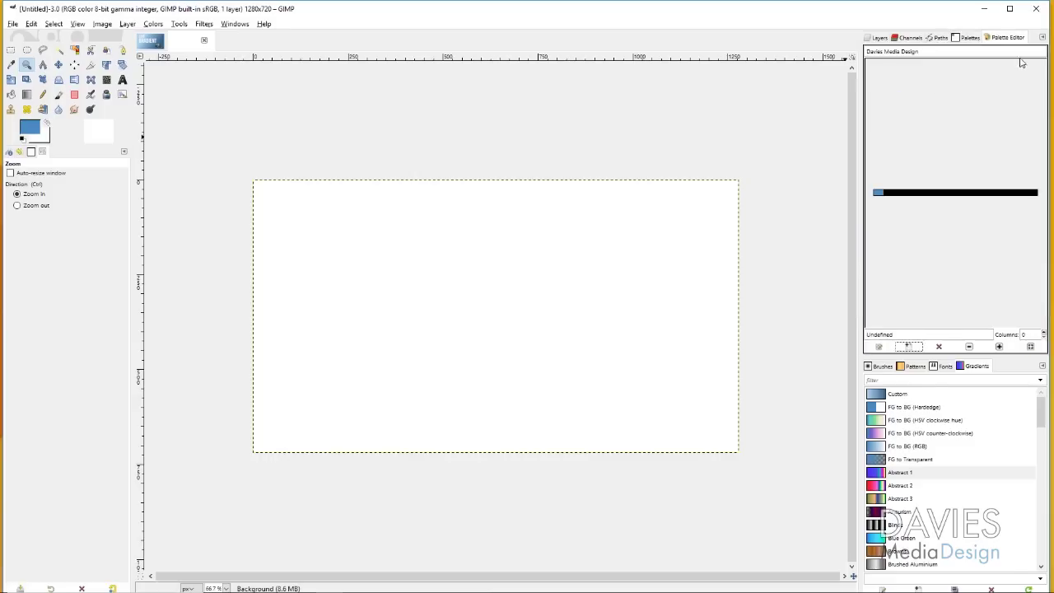
{"action": "right_click", "coordinate": [879, 200]}
{"action": "left_click", "coordinate": [879, 194]}
{"action": "right_click", "coordinate": [880, 195]}
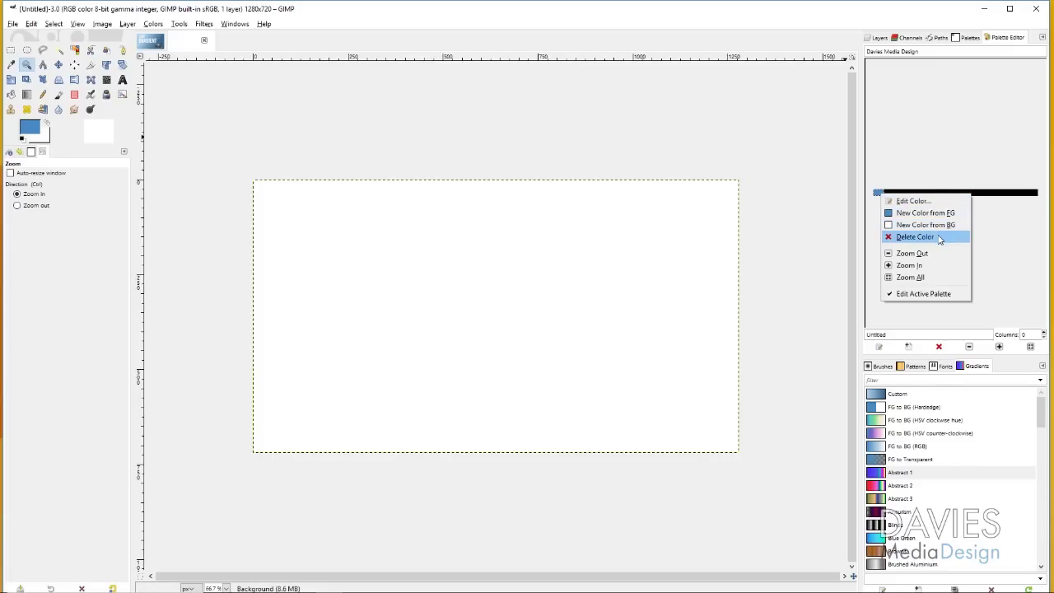
{"action": "left_click", "coordinate": [913, 167]}
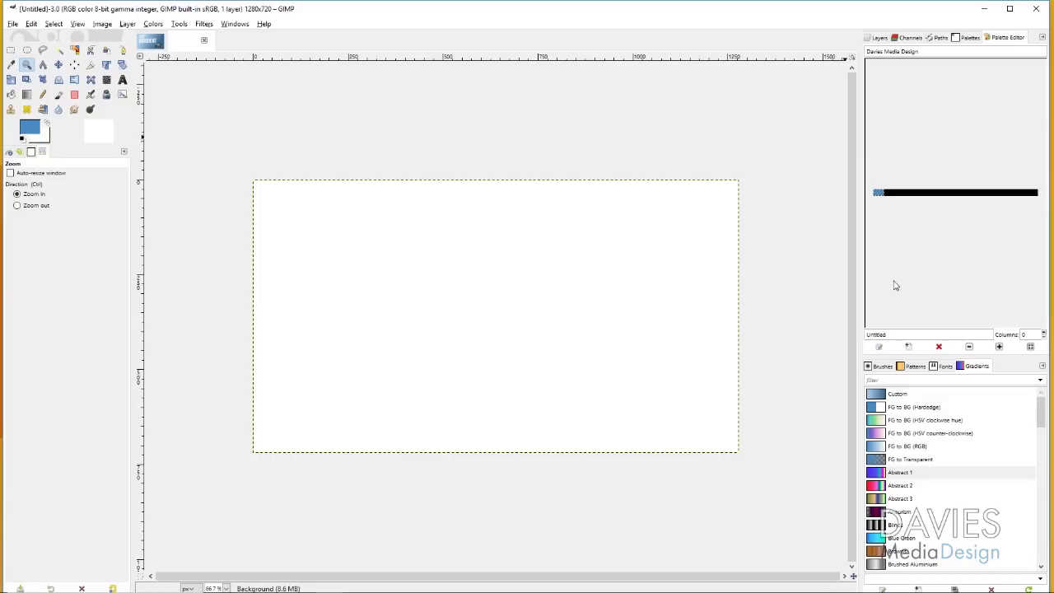
- Darken the foreground blue by lowering its HSV value and add it to the palette as a second color
{"action": "left_click", "coordinate": [25, 128]}
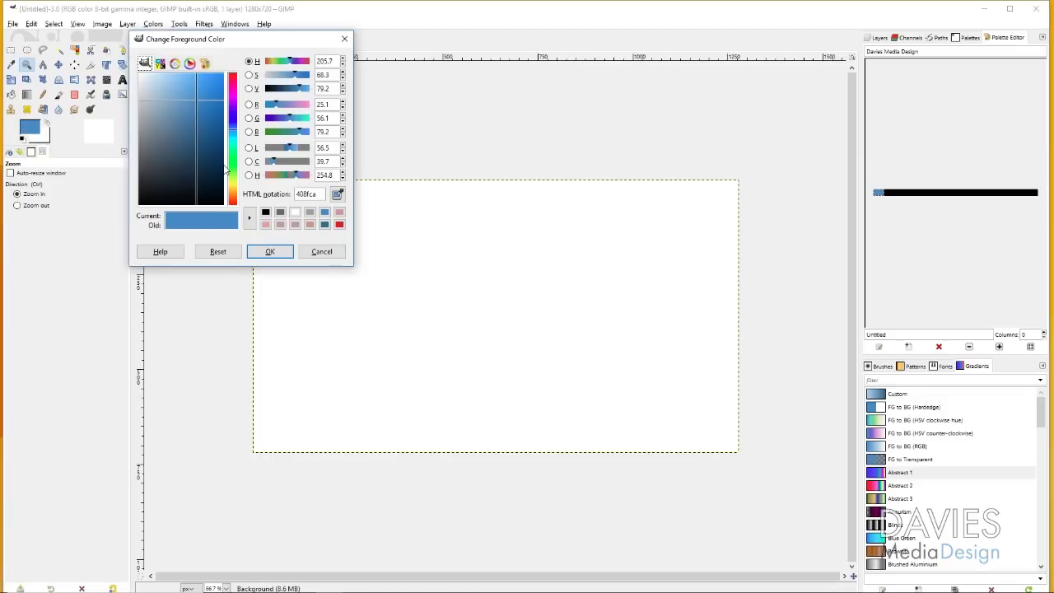
{"action": "left_click", "coordinate": [294, 89]}
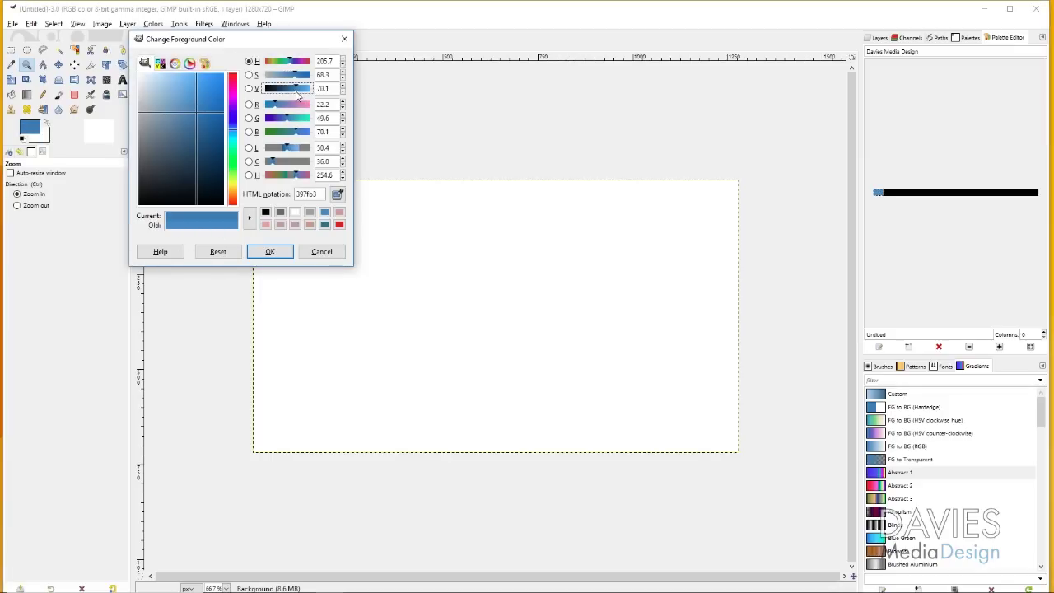
{"action": "left_click_drag", "start_coordinate": [294, 91], "coordinate": [290, 93]}
{"action": "left_click", "coordinate": [276, 251]}
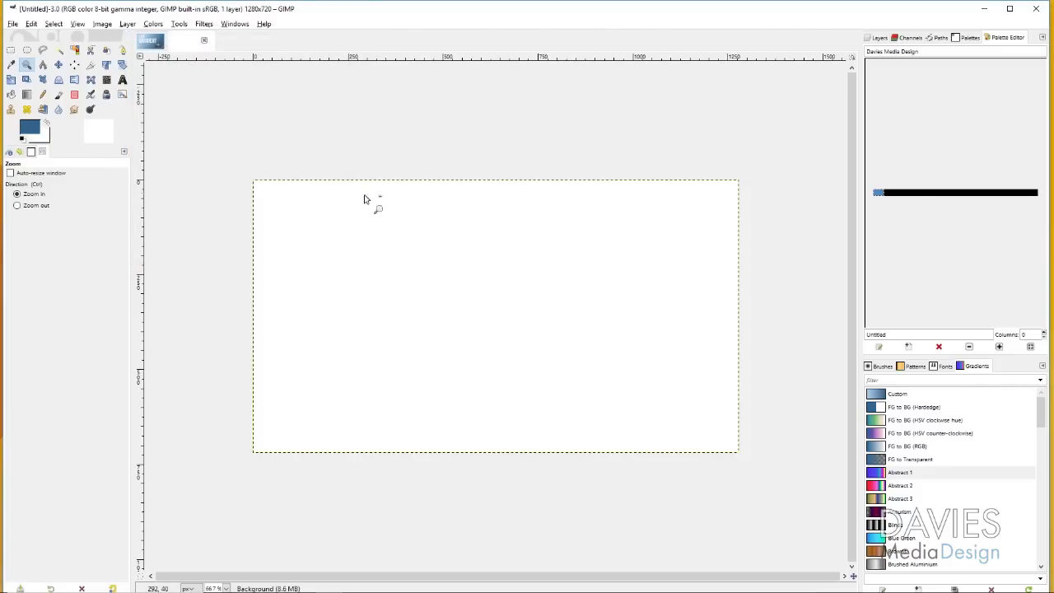
{"action": "left_click", "coordinate": [909, 347]}
- Convert the Davies Media Design palette to a gradient
{"action": "left_click", "coordinate": [964, 39]}
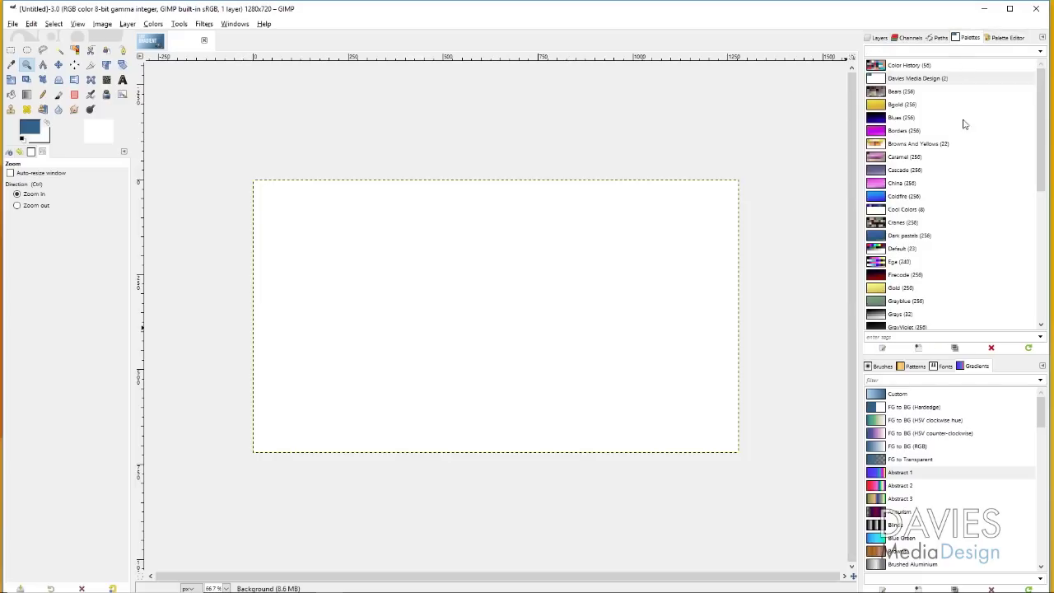
{"action": "left_click", "coordinate": [919, 80]}
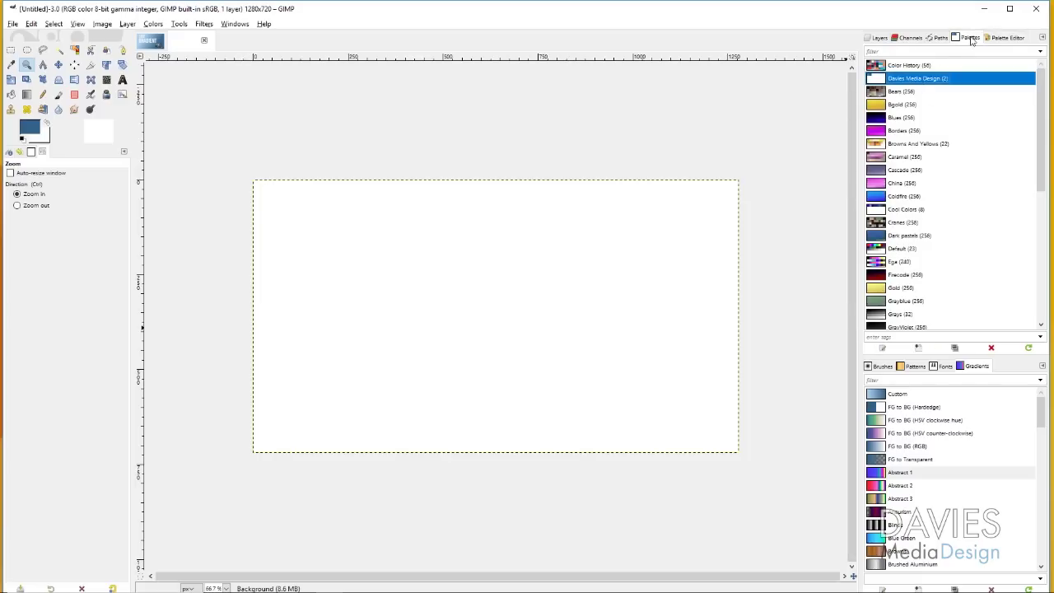
{"action": "right_click", "coordinate": [941, 78]}
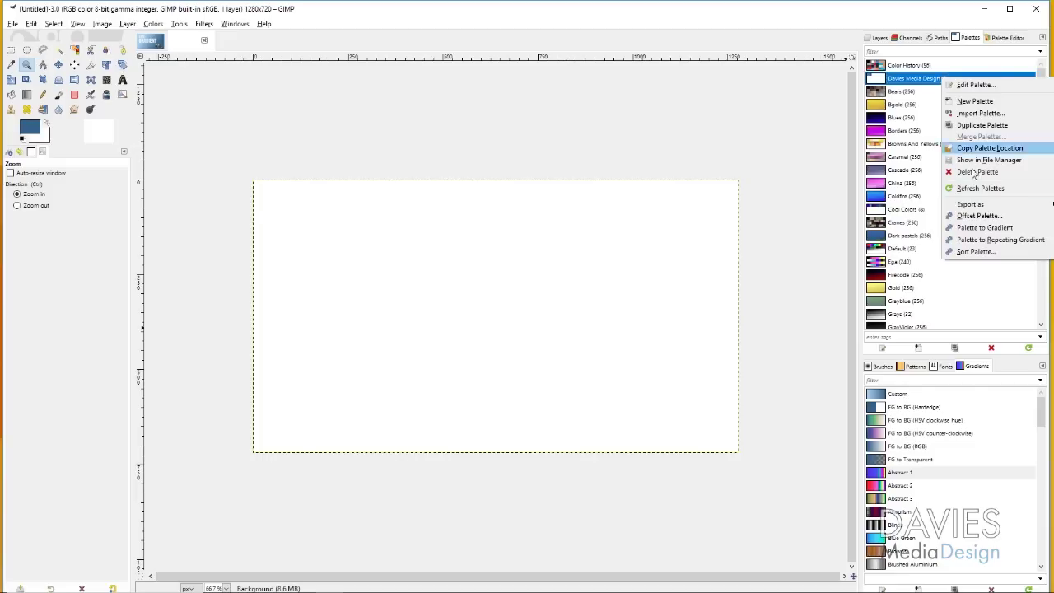
{"action": "left_click", "coordinate": [1001, 233]}
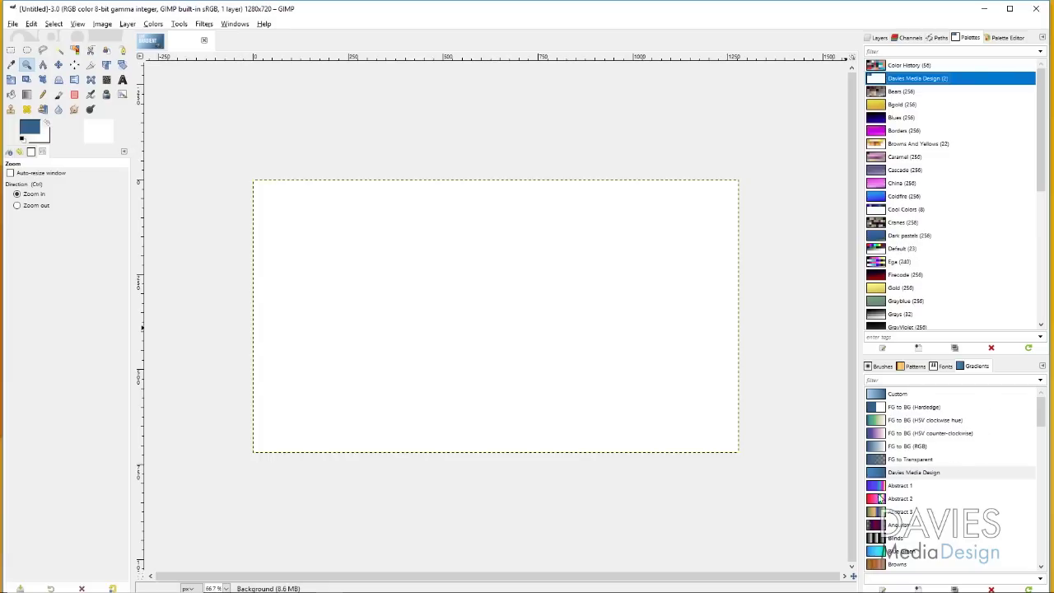
- Select the Davies Media Design gradient and remove the Gradients dialog from its dock
{"action": "left_click", "coordinate": [910, 472]}
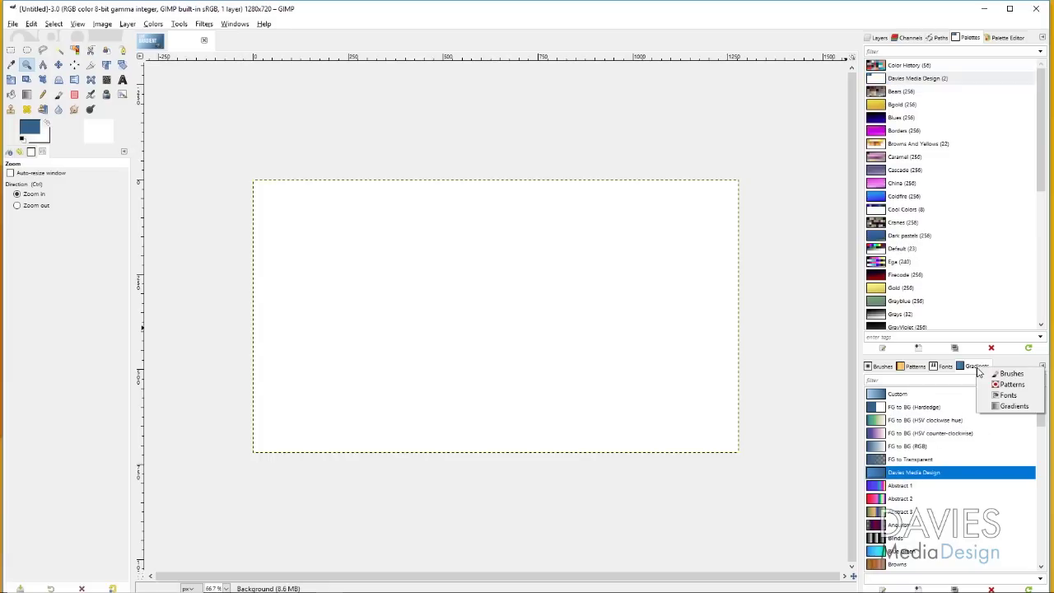
{"action": "left_click", "coordinate": [1043, 366]}
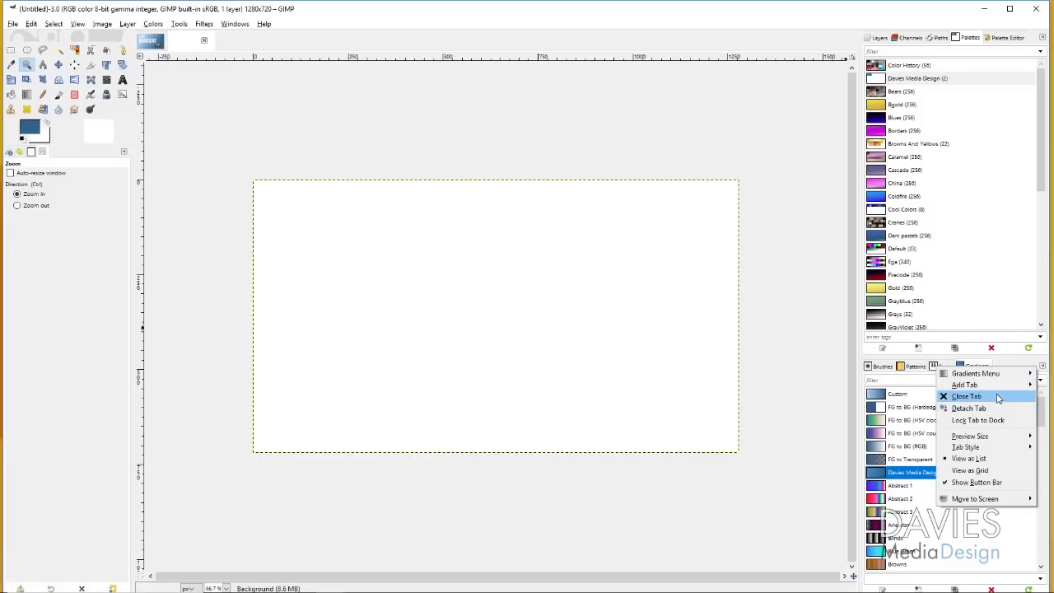
{"action": "left_click", "coordinate": [997, 397]}
- Reopen the Gradients dialog and dock it beside the Fonts dialog
{"action": "left_click", "coordinate": [233, 24]}
{"action": "mouse_move", "coordinate": [241, 51]}
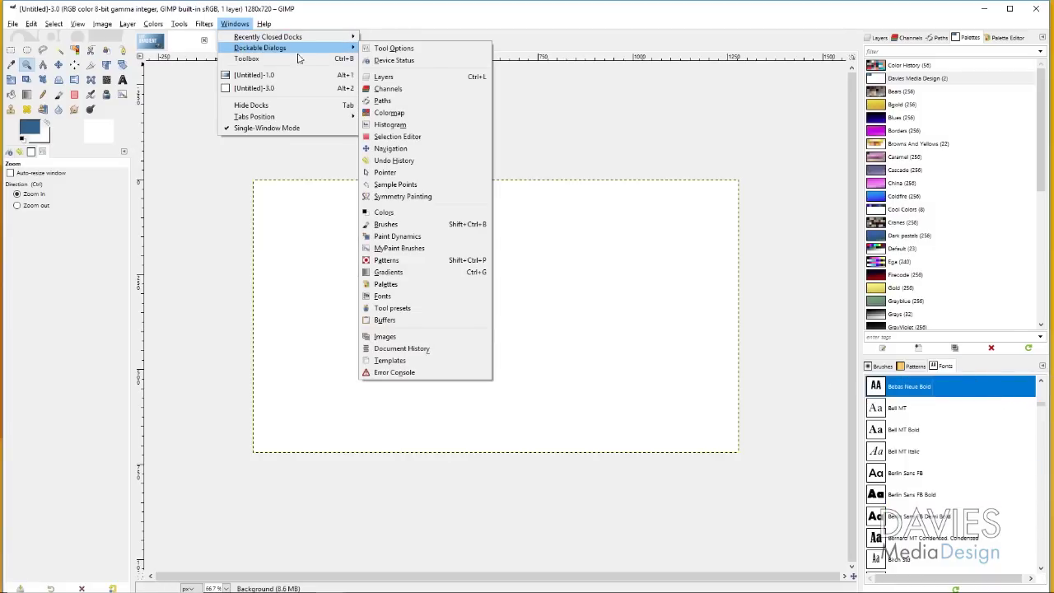
{"action": "left_click", "coordinate": [387, 272]}
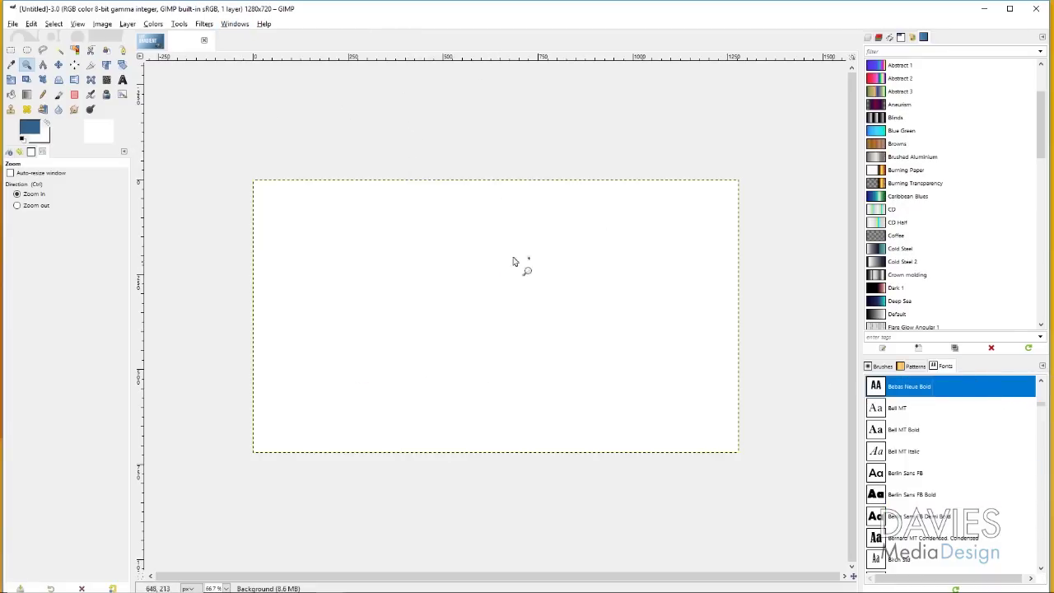
{"action": "left_click_drag", "start_coordinate": [924, 37], "coordinate": [979, 368]}
{"action": "left_click", "coordinate": [978, 368]}
- Detach the Gradients dialog as a floating window and dock it again beside the Fonts dialog
{"action": "left_click_drag", "start_coordinate": [978, 369], "coordinate": [687, 280]}
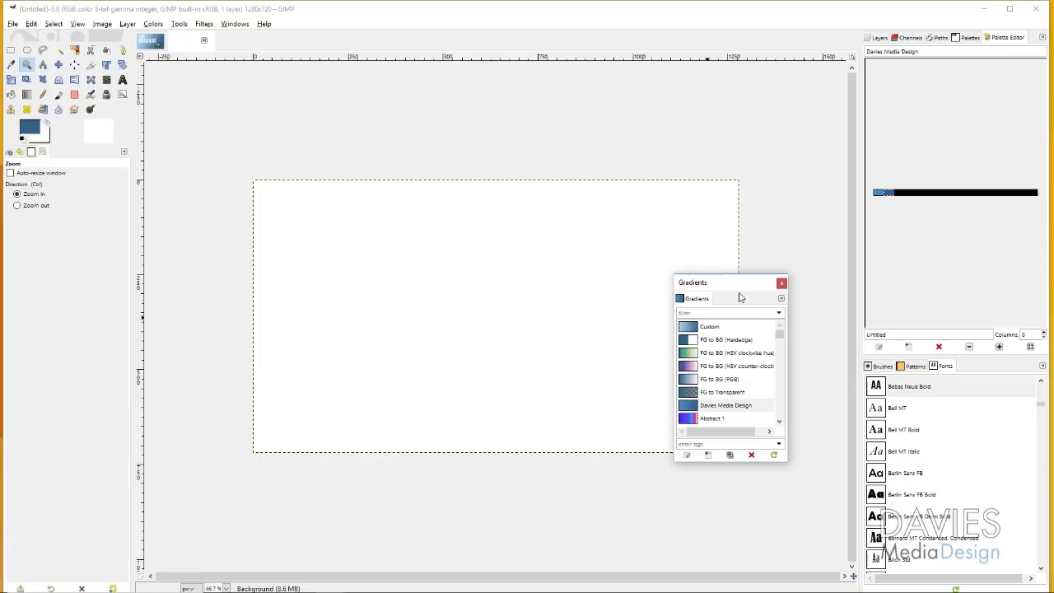
{"action": "left_click_drag", "start_coordinate": [697, 302], "coordinate": [979, 369]}
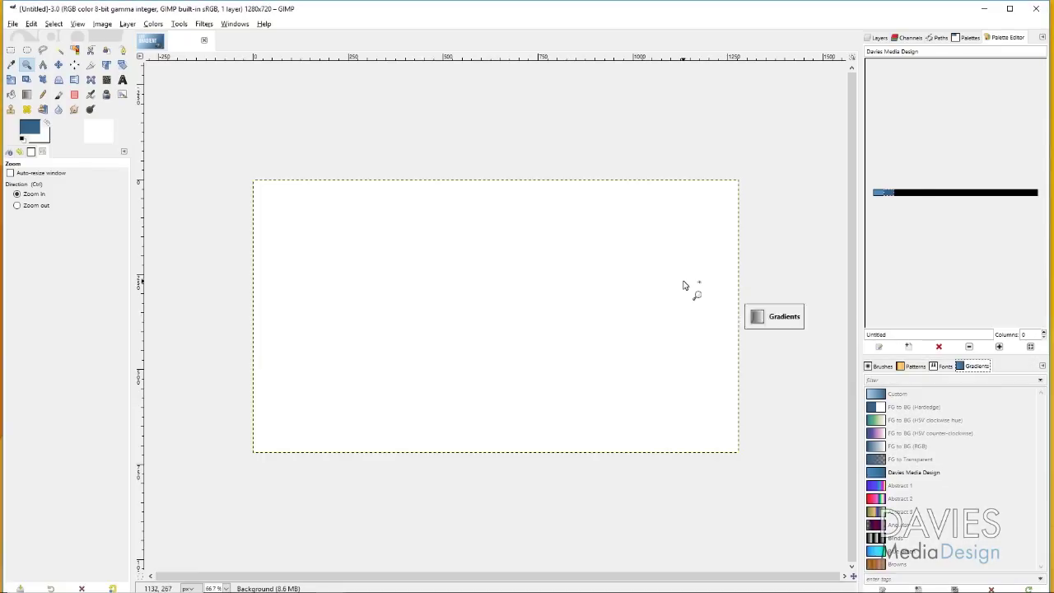
{"action": "left_click_drag", "start_coordinate": [682, 285], "coordinate": [702, 303]}
{"action": "left_click_drag", "start_coordinate": [658, 221], "coordinate": [977, 369]}
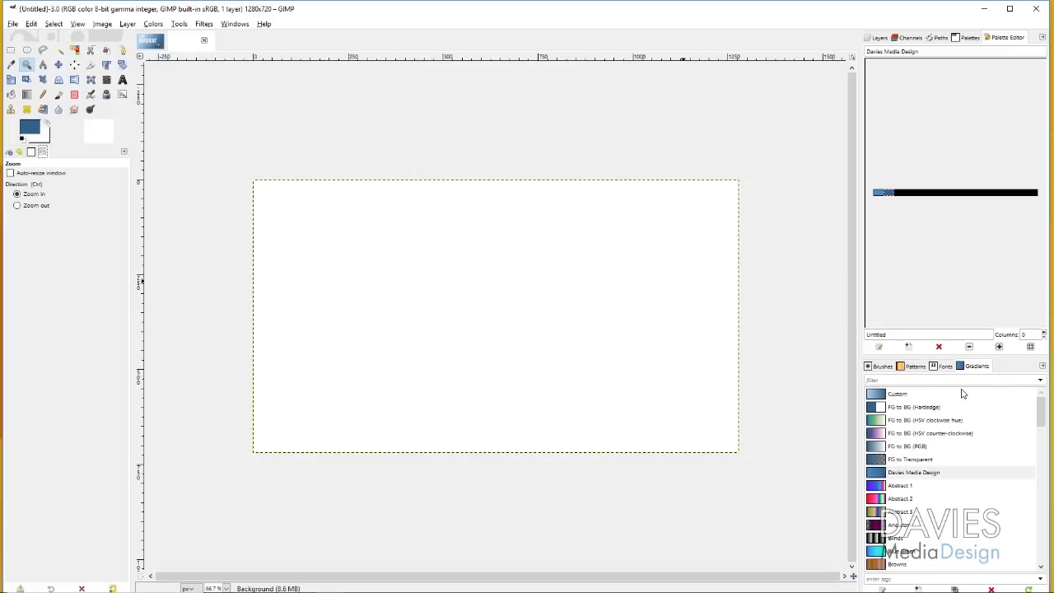
- Fill the image with a linear Davies Media Design gradient from the upper-left corner to the lower-right corner of the canvas
{"action": "left_click", "coordinate": [901, 475]}
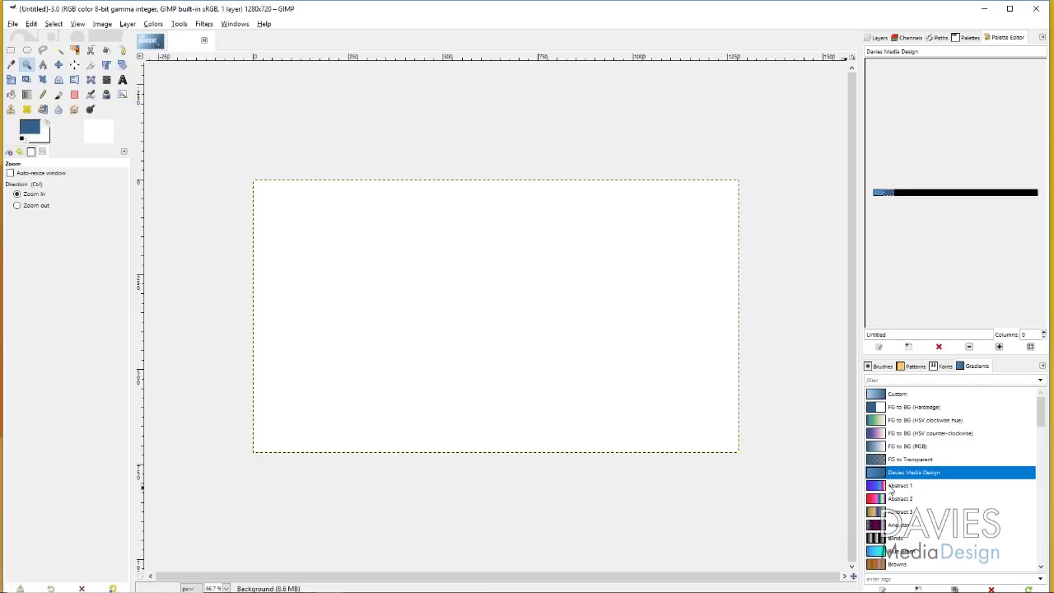
{"action": "left_click", "coordinate": [26, 94]}
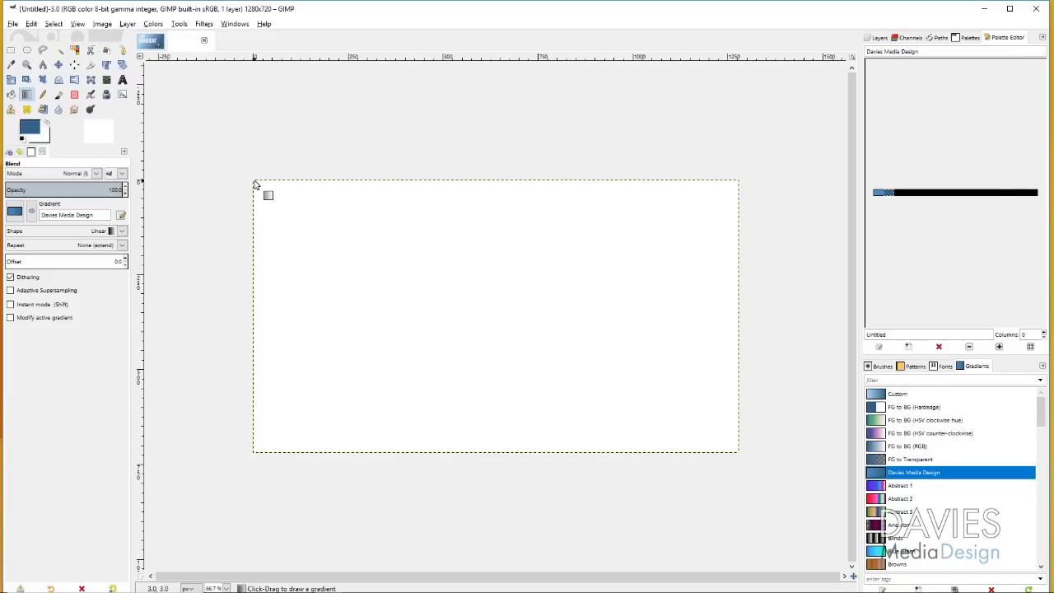
{"action": "mouse_move", "coordinate": [256, 183]}
{"action": "left_mouse_down"}
{"action": "mouse_move", "coordinate": [357, 227]}
{"action": "mouse_move", "coordinate": [747, 449]}
{"action": "mouse_move", "coordinate": [739, 453]}
{"action": "left_mouse_up"}
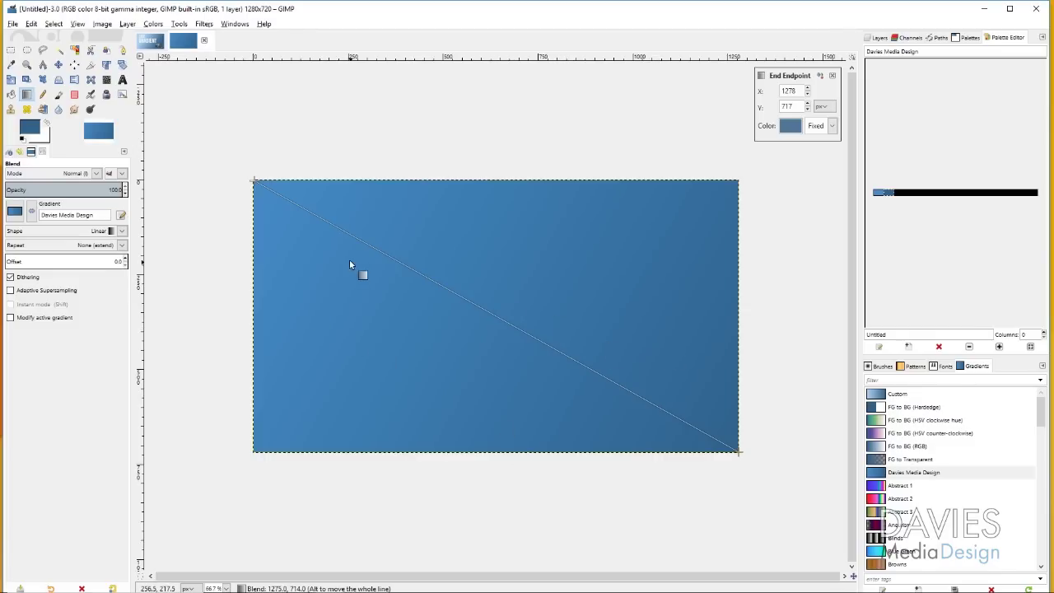
- Move the gradient's start endpoint down the canvas's left edge and back to the corner, and adjust the end endpoint in the lower-right corner
{"action": "left_click", "coordinate": [258, 186]}
{"action": "left_click_drag", "start_coordinate": [258, 189], "coordinate": [260, 286]}
{"action": "left_click_drag", "start_coordinate": [257, 241], "coordinate": [256, 185]}
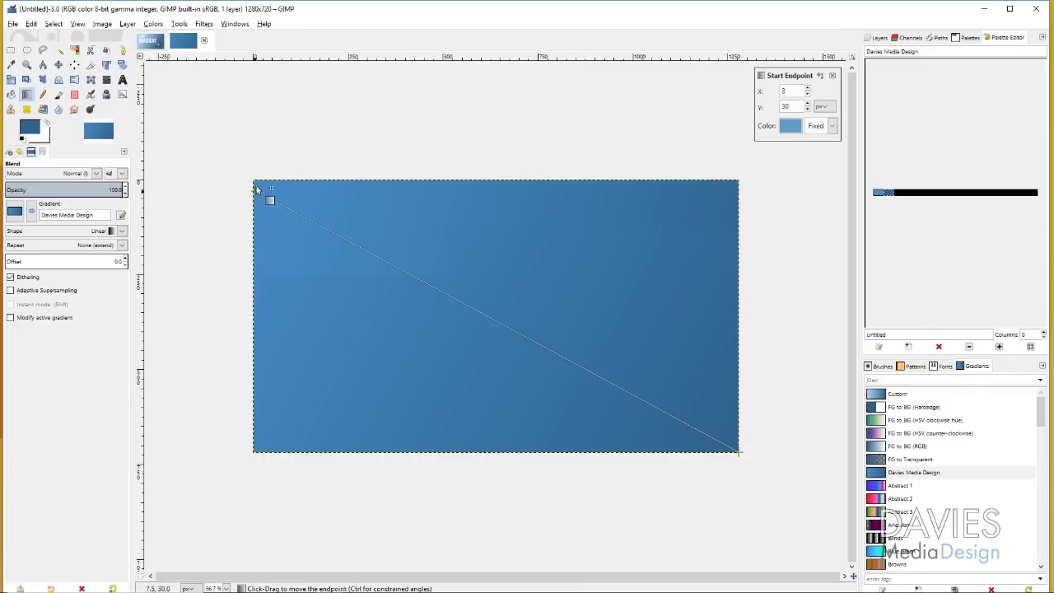
{"action": "left_click_drag", "start_coordinate": [740, 458], "coordinate": [736, 447]}
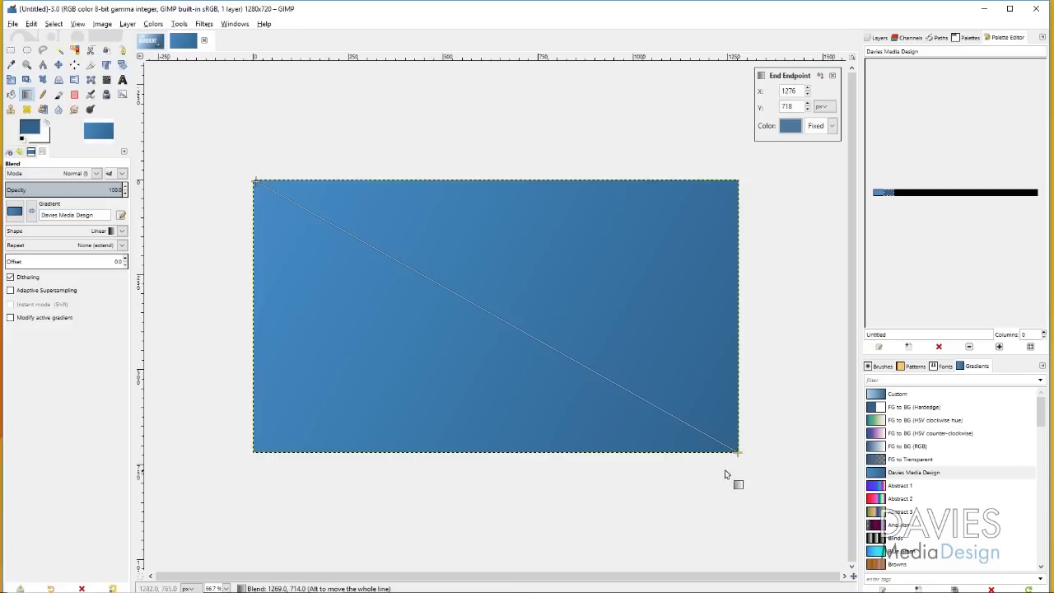
- Try other endpoint positions along the canvas's side edges and return the gradient line to the upper-left and lower-right corners
{"action": "left_click_drag", "start_coordinate": [258, 186], "coordinate": [256, 275]}
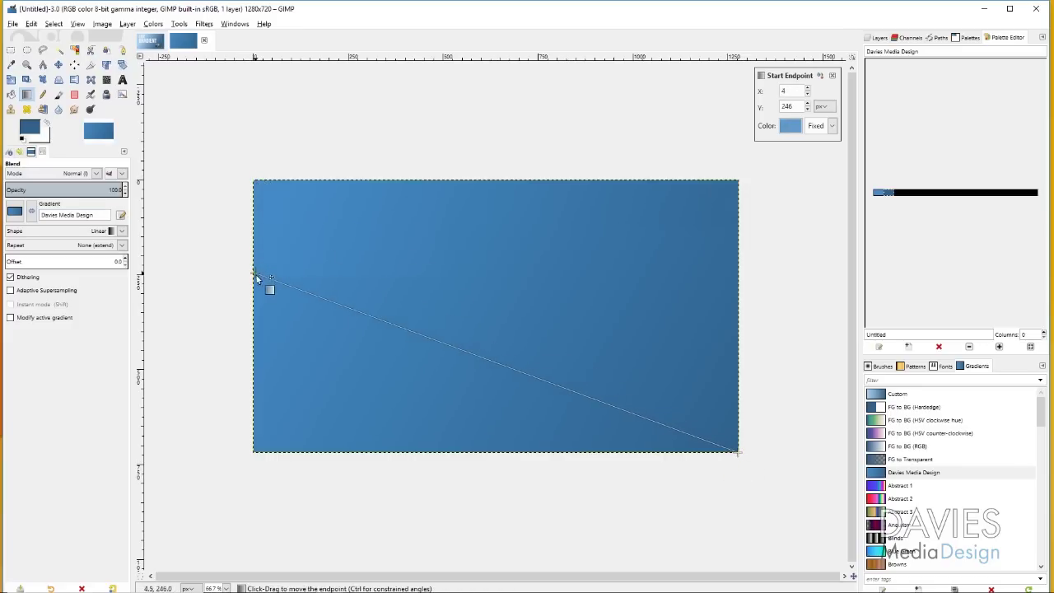
{"action": "left_click_drag", "start_coordinate": [745, 449], "coordinate": [740, 217]}
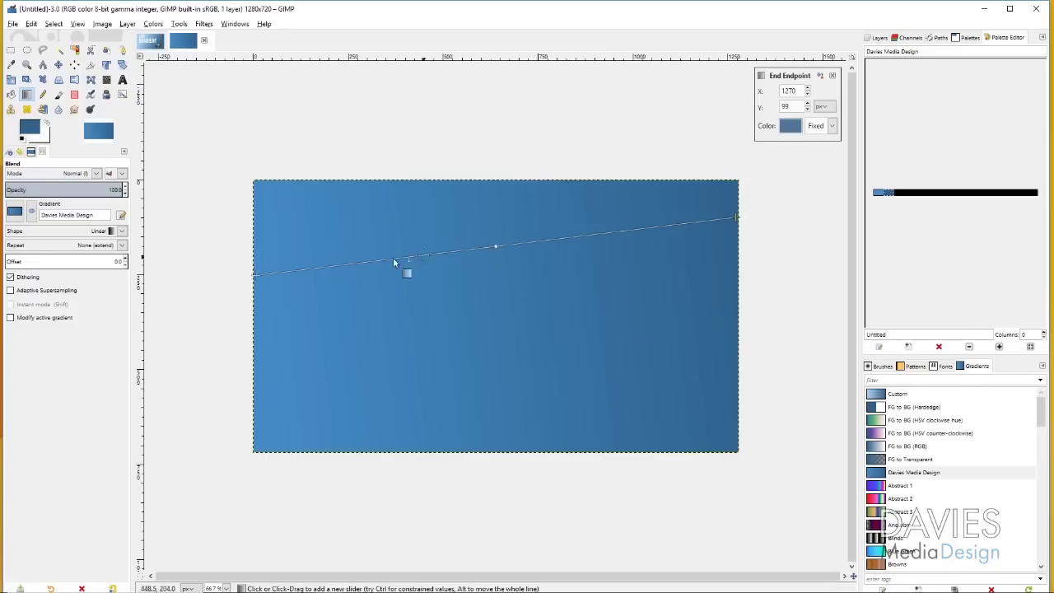
{"action": "left_click_drag", "start_coordinate": [257, 272], "coordinate": [255, 182]}
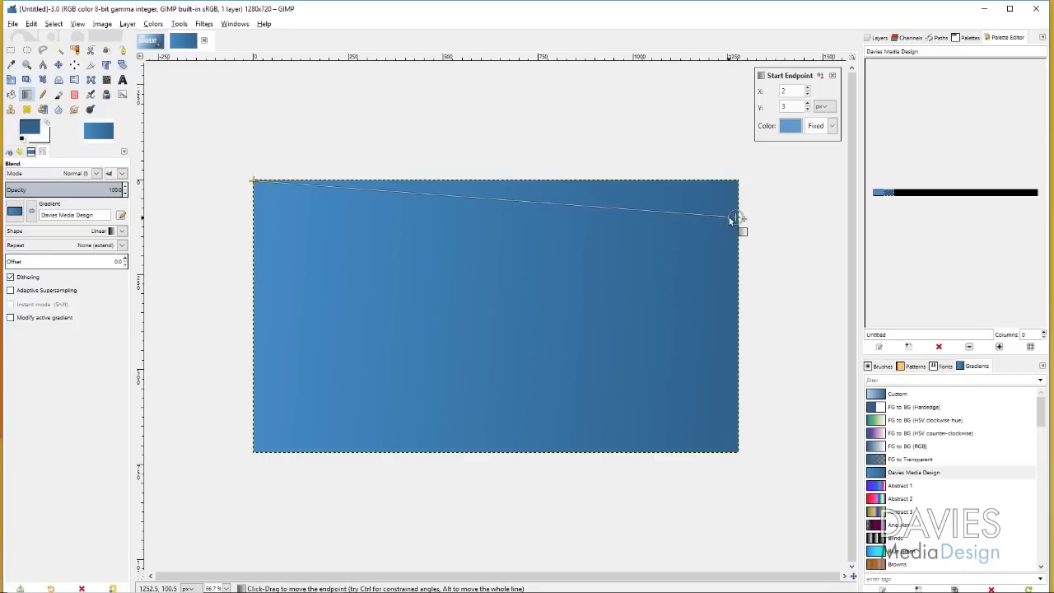
{"action": "left_click_drag", "start_coordinate": [735, 218], "coordinate": [742, 451]}
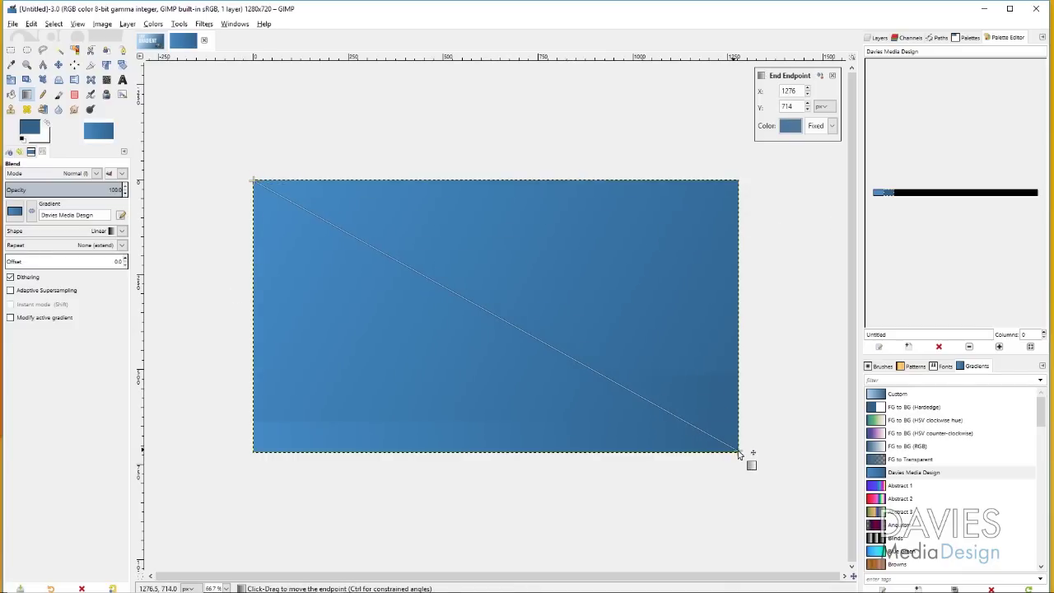
- Set the gradient's start endpoint to X 50 and Y 20 px
{"action": "left_click", "coordinate": [255, 181]}
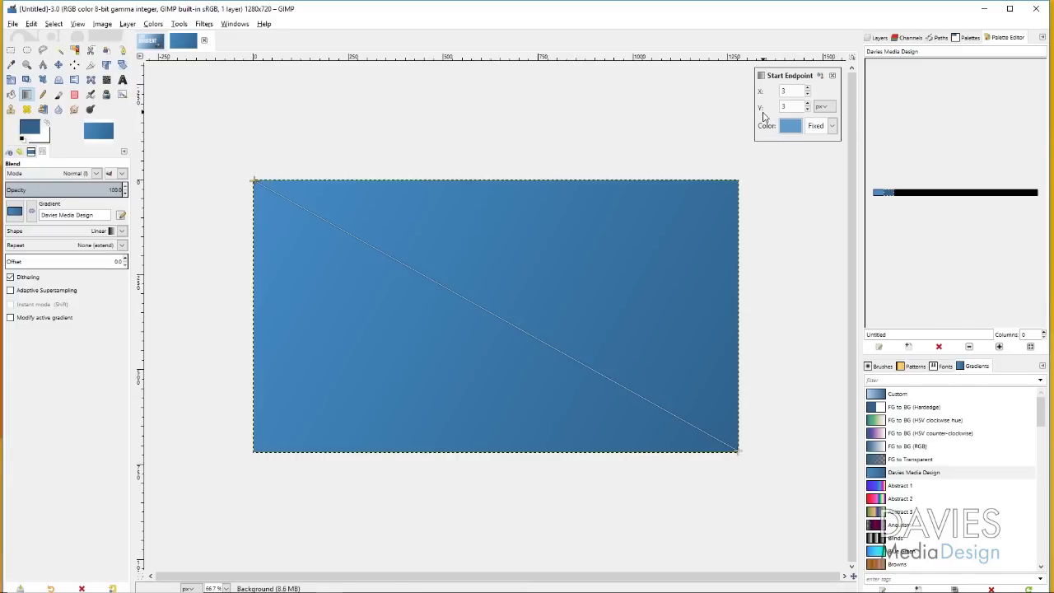
{"action": "left_click_drag", "start_coordinate": [788, 90], "coordinate": [774, 96]}
{"action": "type", "text": "50"}
{"action": "key", "text": "Tab"}
{"action": "left_click_drag", "start_coordinate": [791, 106], "coordinate": [770, 111]}
{"action": "key", "text": "Return"}
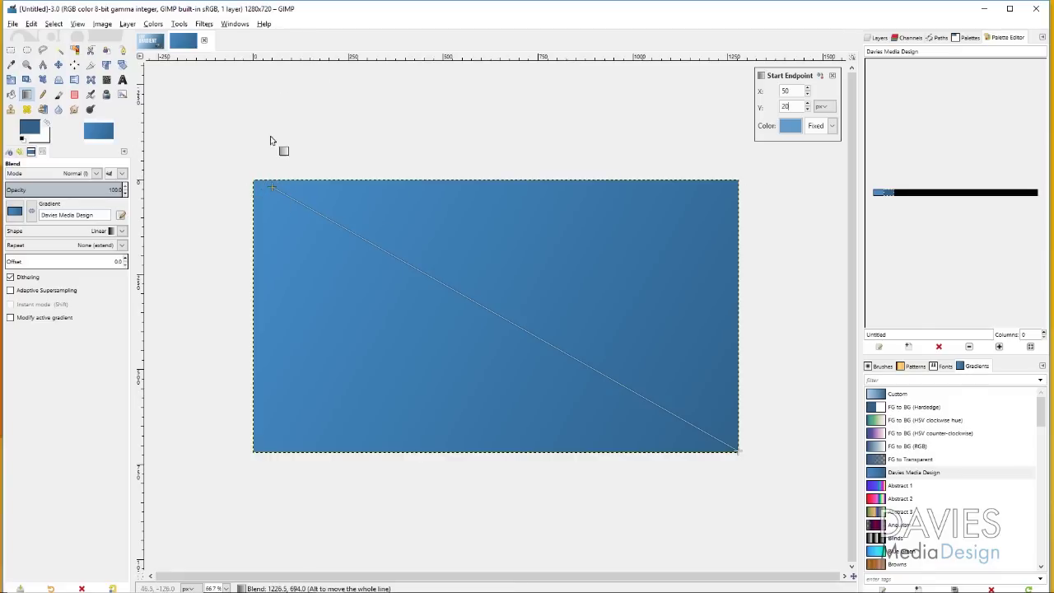
{"action": "key", "text": "Return"}
- Switch the start endpoint's coordinate unit to percent and back to pixels
{"action": "left_click", "coordinate": [830, 107]}
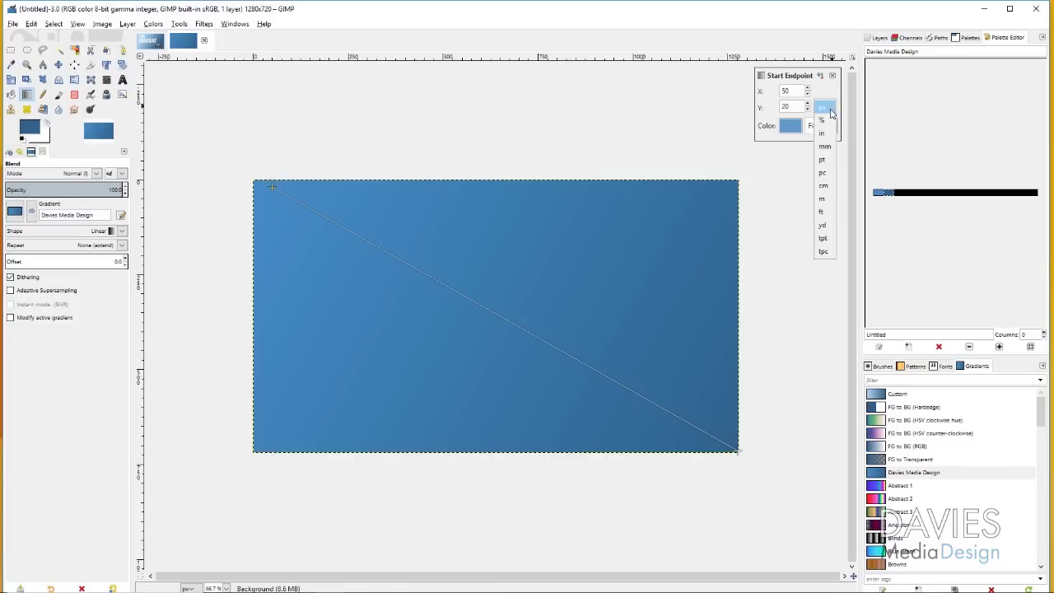
{"action": "left_click", "coordinate": [828, 122]}
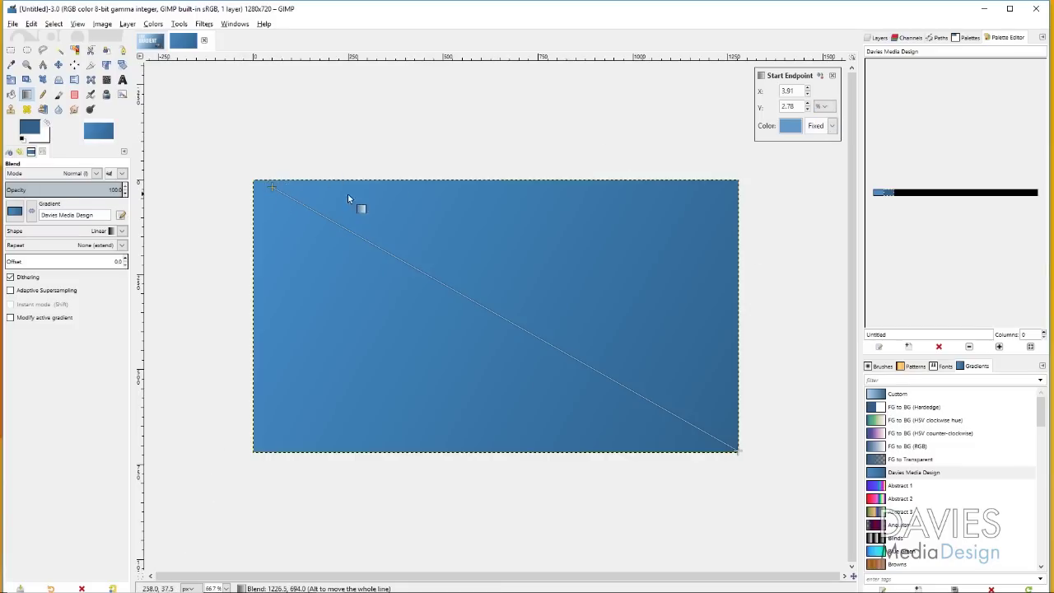
{"action": "left_click", "coordinate": [829, 107]}
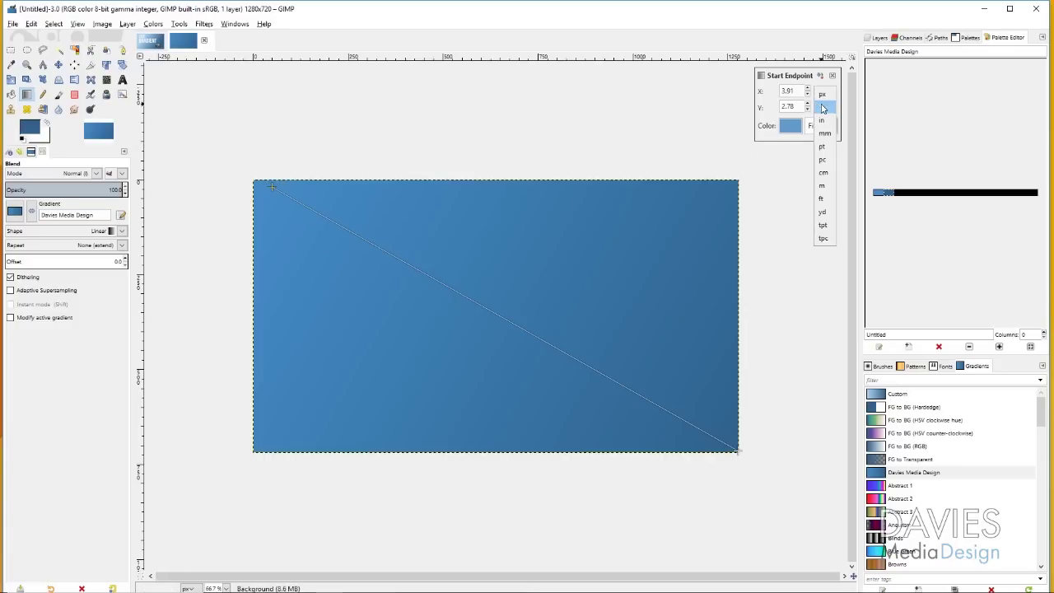
{"action": "left_click", "coordinate": [822, 94]}
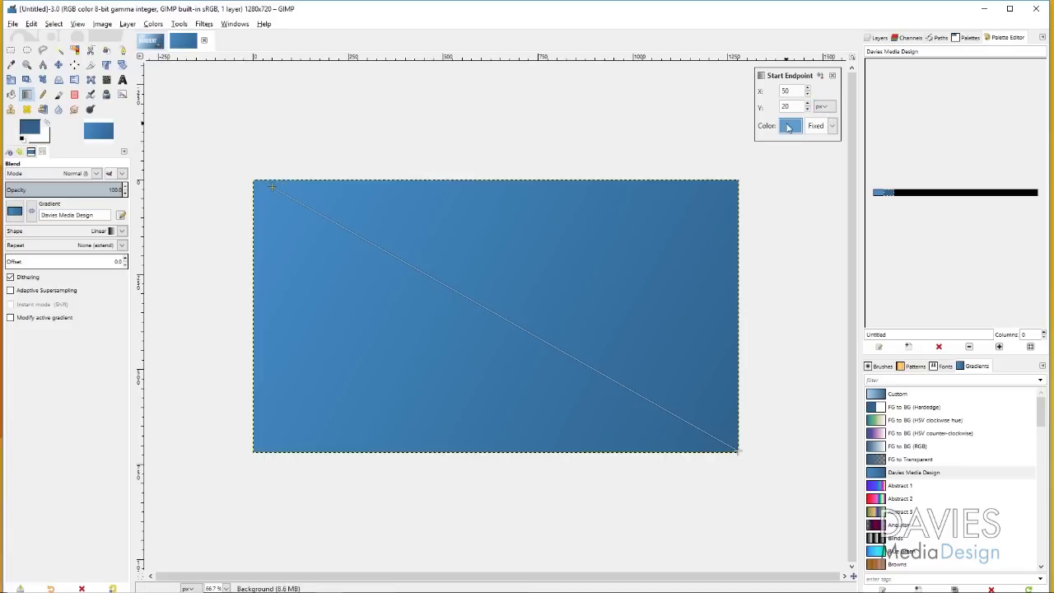
- Change the start endpoint's color to the dark blue 234056
{"action": "left_click", "coordinate": [788, 126]}
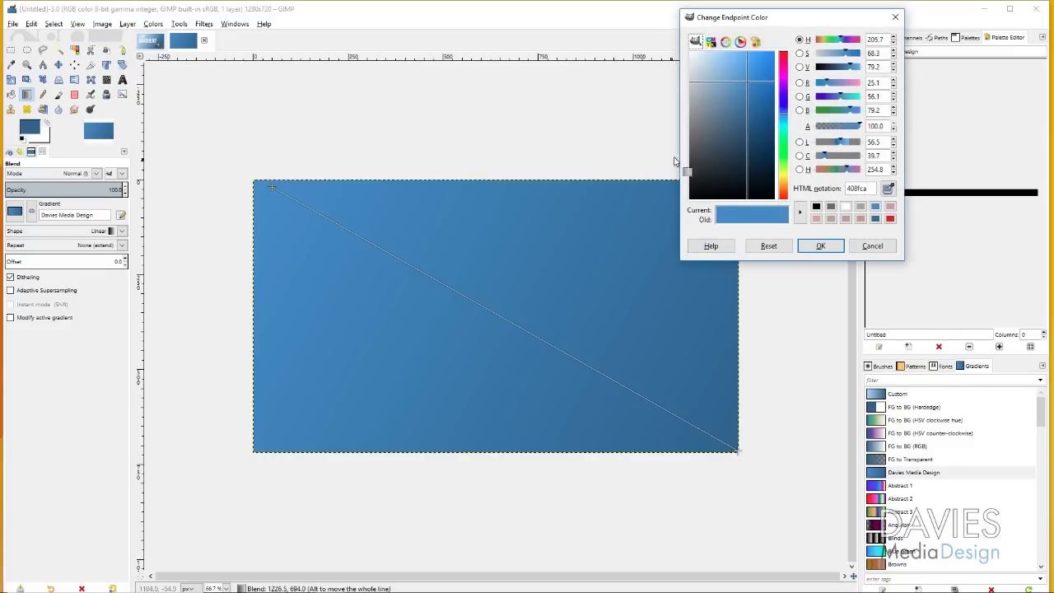
{"action": "left_click_drag", "start_coordinate": [748, 91], "coordinate": [741, 156]}
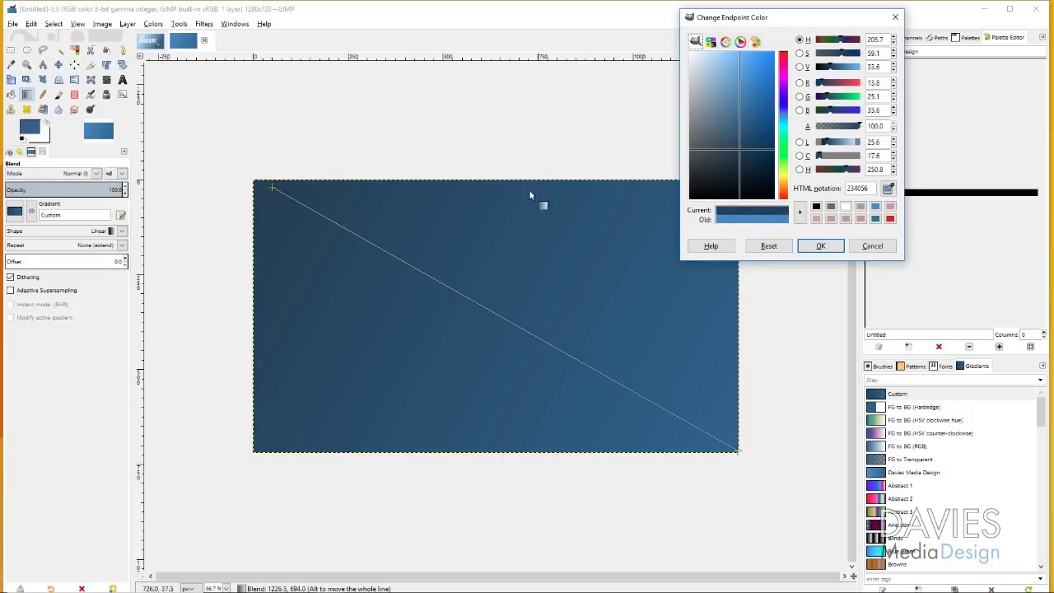
{"action": "left_click", "coordinate": [820, 245]}
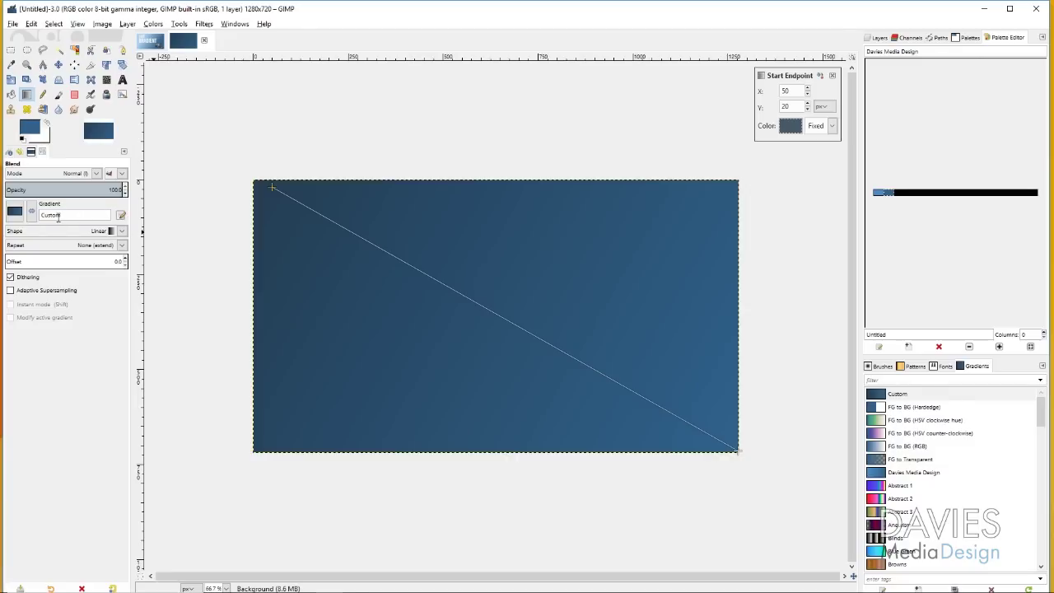
- Check the color type options available for the start endpoint
{"action": "left_click", "coordinate": [831, 126]}
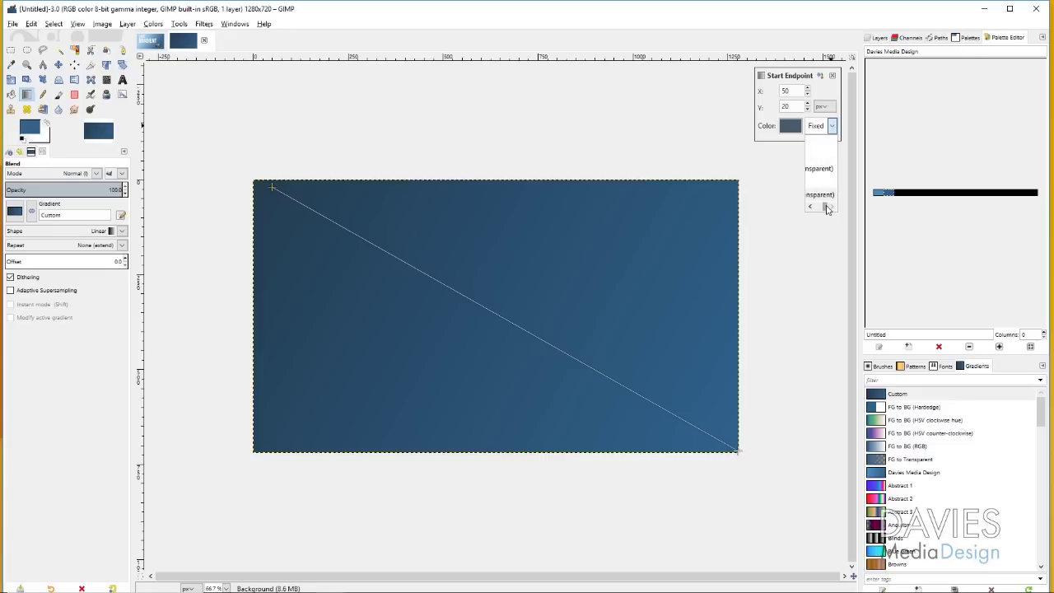
{"action": "left_click_drag", "start_coordinate": [820, 210], "coordinate": [829, 210]}
{"action": "left_click", "coordinate": [810, 207]}
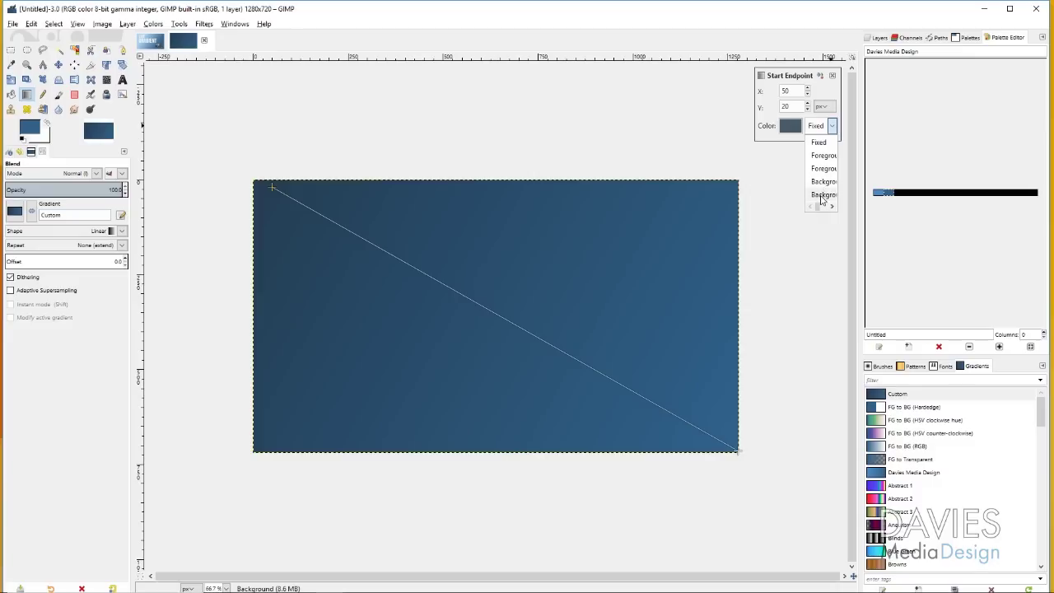
{"action": "left_click", "coordinate": [832, 126]}
- Reverse the gradient's direction and set its shape to Bi-linear
{"action": "left_click", "coordinate": [742, 454]}
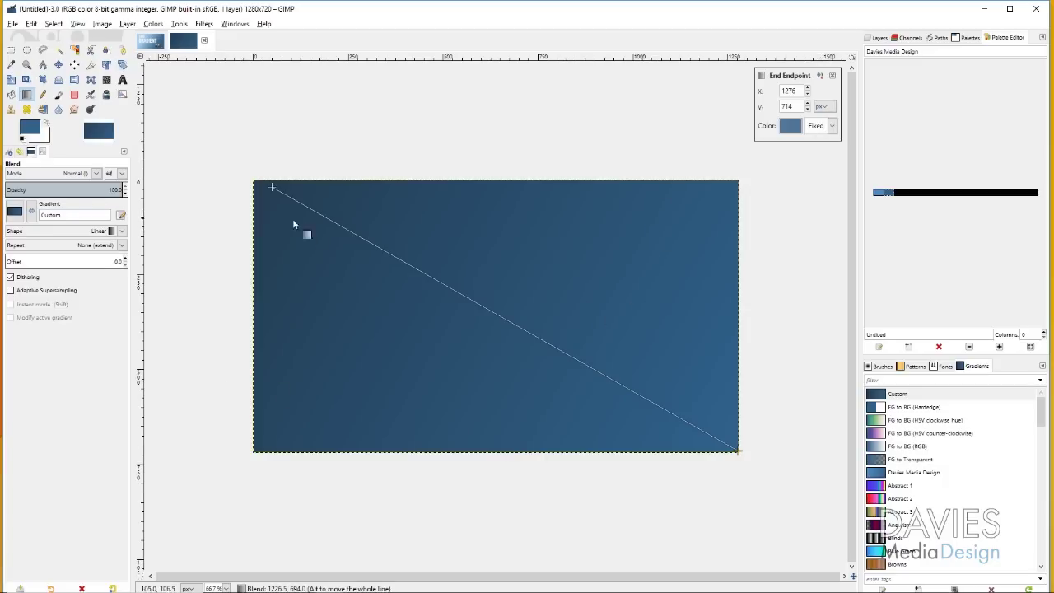
{"action": "left_click", "coordinate": [31, 214]}
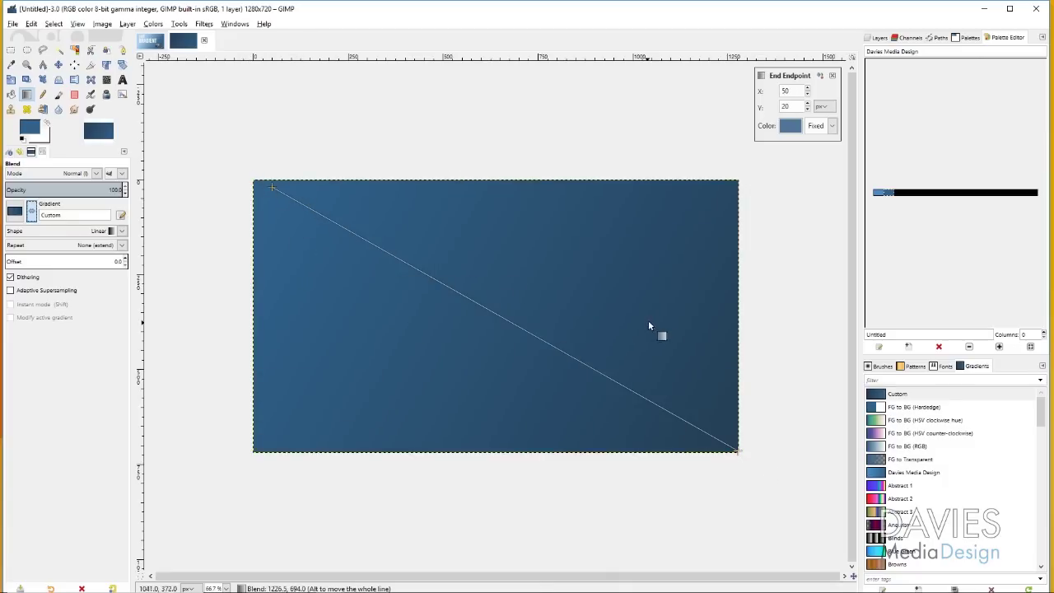
{"action": "left_click", "coordinate": [122, 232]}
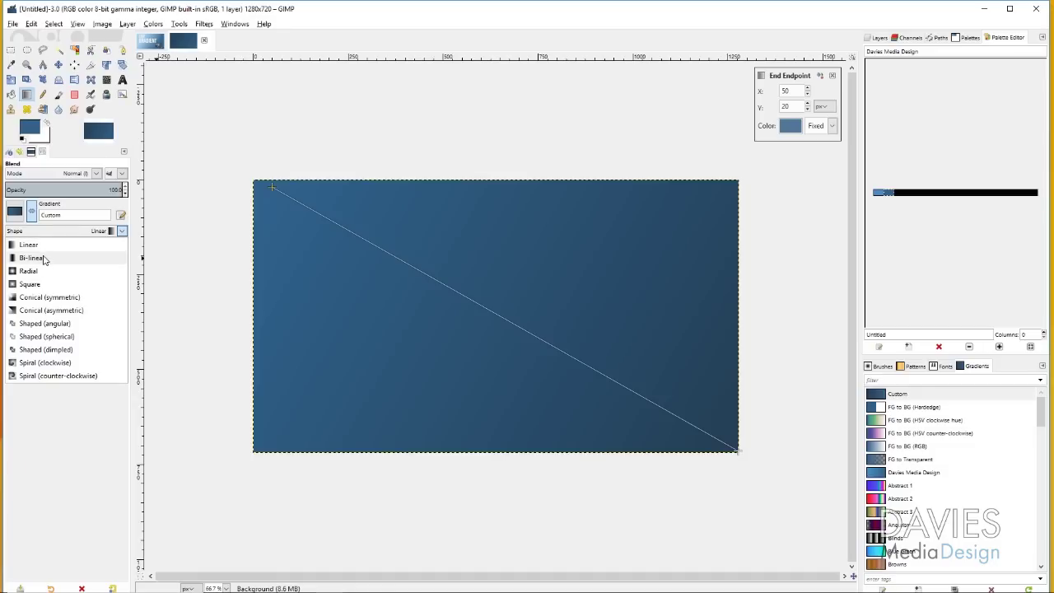
{"action": "key", "text": "Escape"}
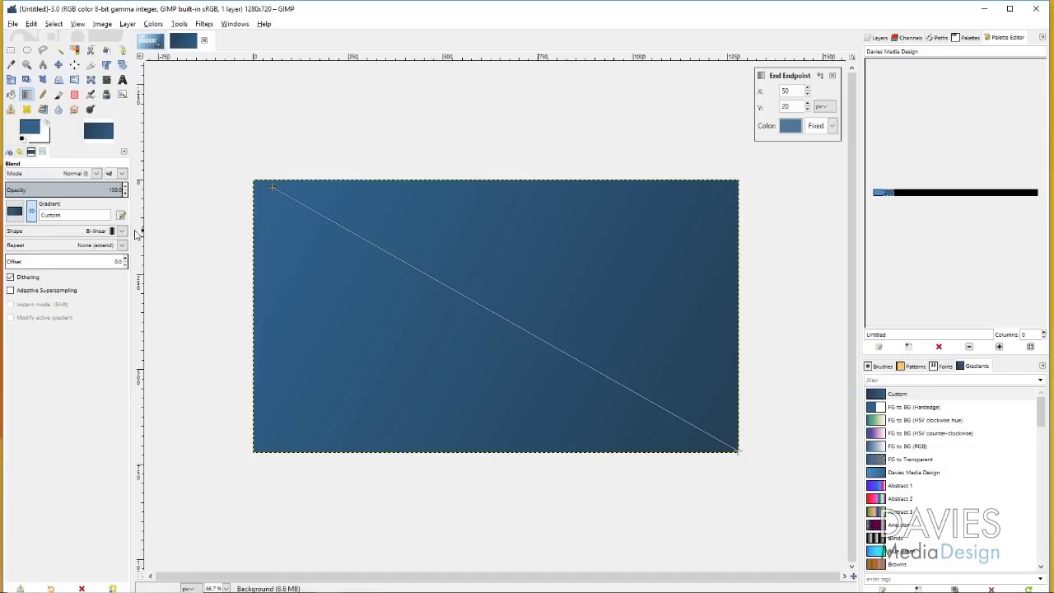
- Set the gradient shape to Radial and move its center to the middle of the canvas, at about X 652, Y 345 px
{"action": "left_click", "coordinate": [123, 234]}
{"action": "left_click", "coordinate": [74, 268]}
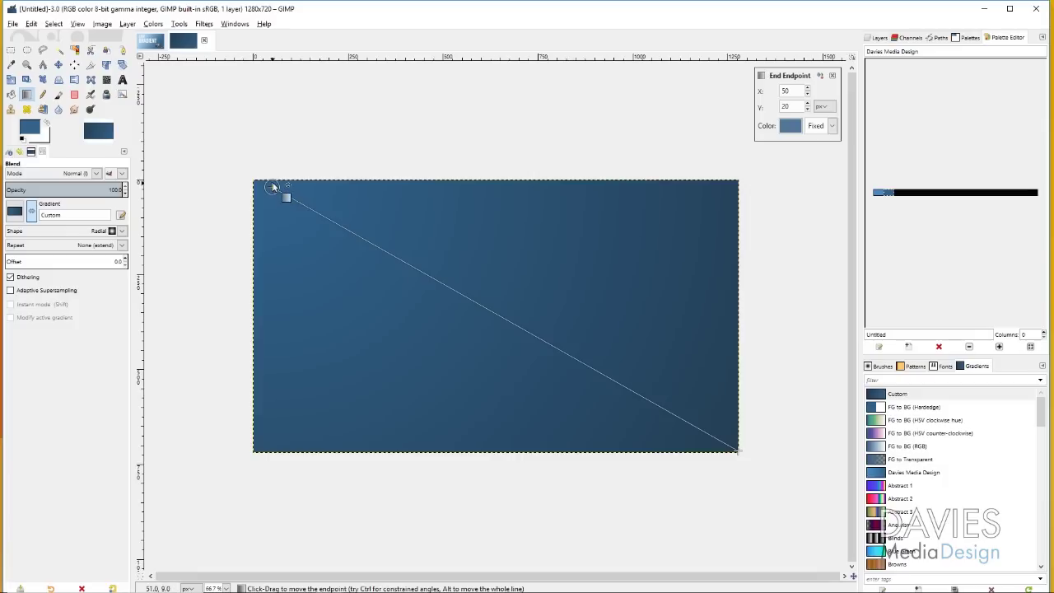
{"action": "left_click_drag", "start_coordinate": [272, 182], "coordinate": [501, 311]}
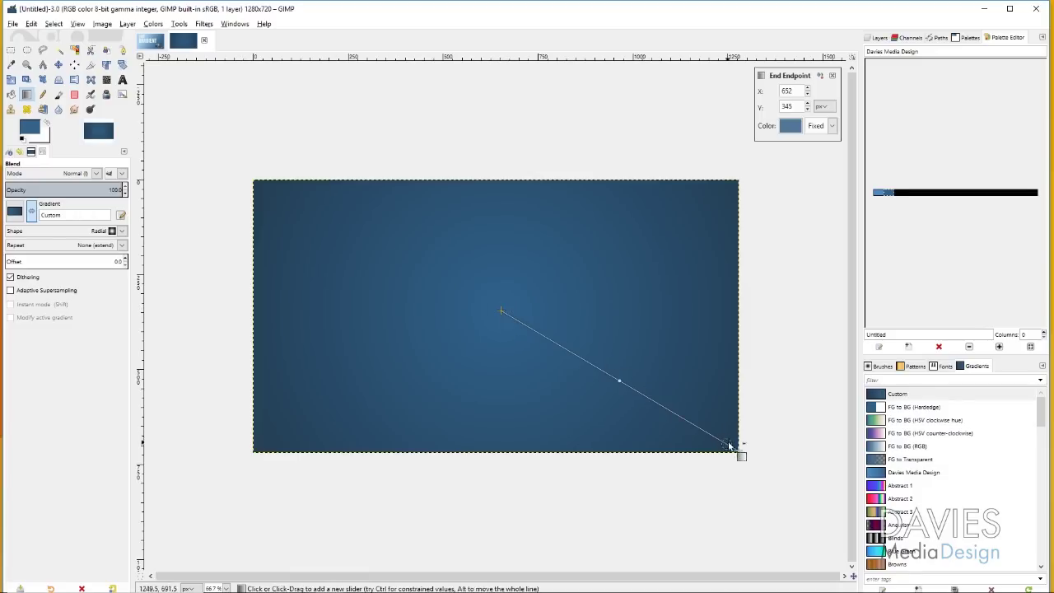
- Set the gradient shape to Square
{"action": "left_click", "coordinate": [117, 230]}
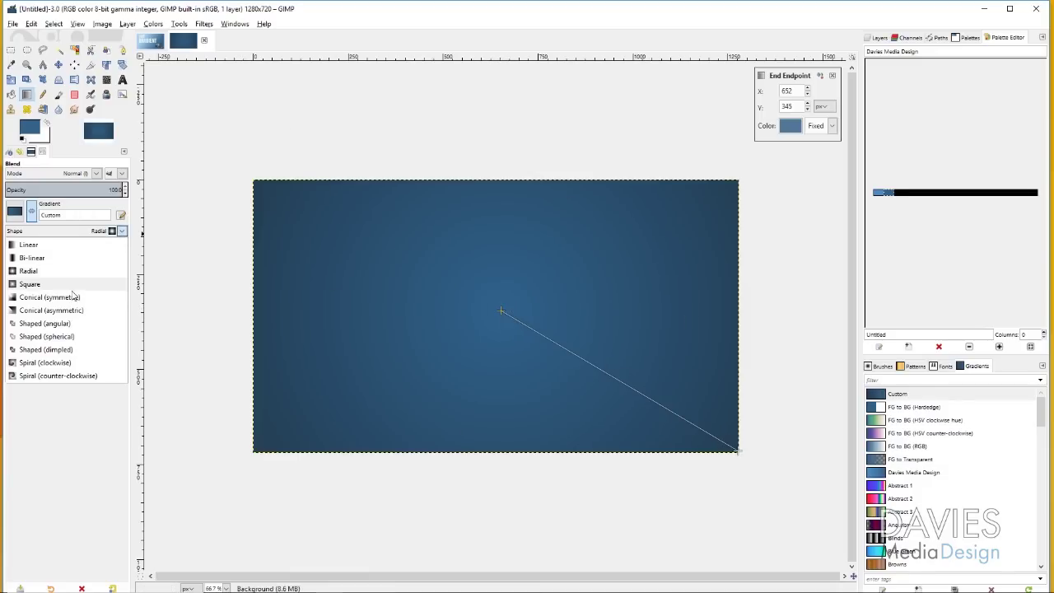
{"action": "left_click", "coordinate": [71, 290]}
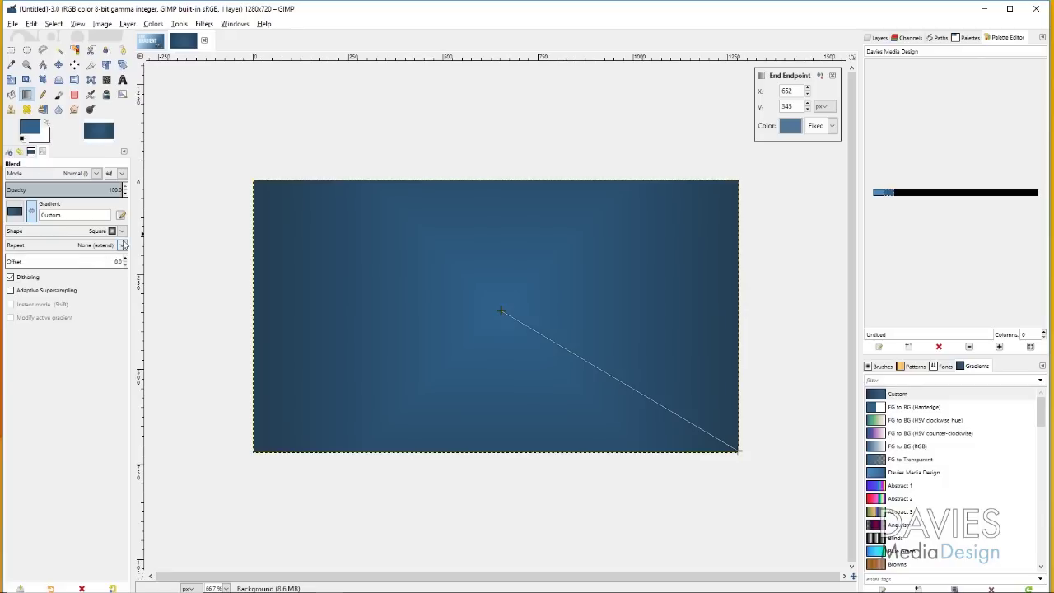
- Set the gradient shape to Conical (asym) and move its center to about X 579, Y 314 px
{"action": "left_click", "coordinate": [119, 231]}
{"action": "left_click", "coordinate": [82, 310]}
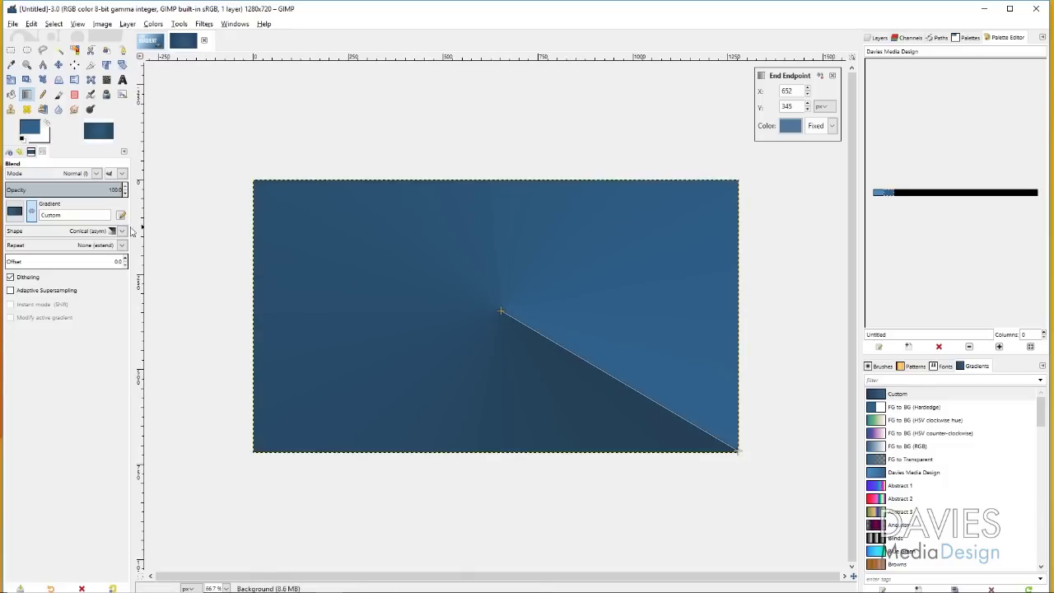
{"action": "left_click_drag", "start_coordinate": [502, 310], "coordinate": [473, 299]}
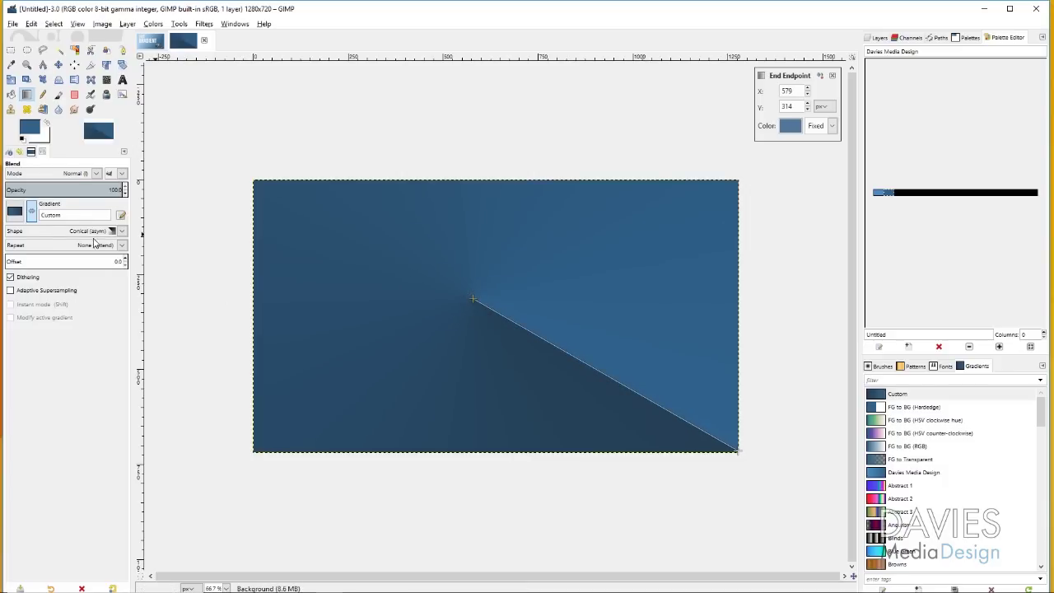
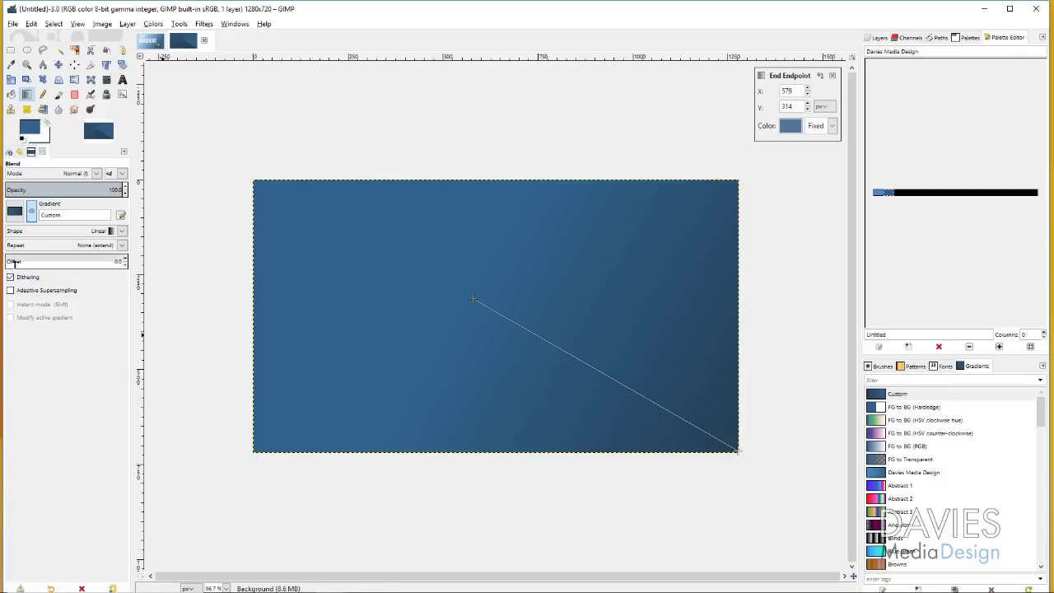
- Try out the gradient's Offset, Dithering and Adaptive Supersampling options, restoring each to its original setting
{"action": "mouse_move", "coordinate": [20, 262]}
{"action": "left_mouse_down"}
{"action": "mouse_move", "coordinate": [67, 261]}
{"action": "mouse_move", "coordinate": [5, 258]}
{"action": "left_mouse_up"}
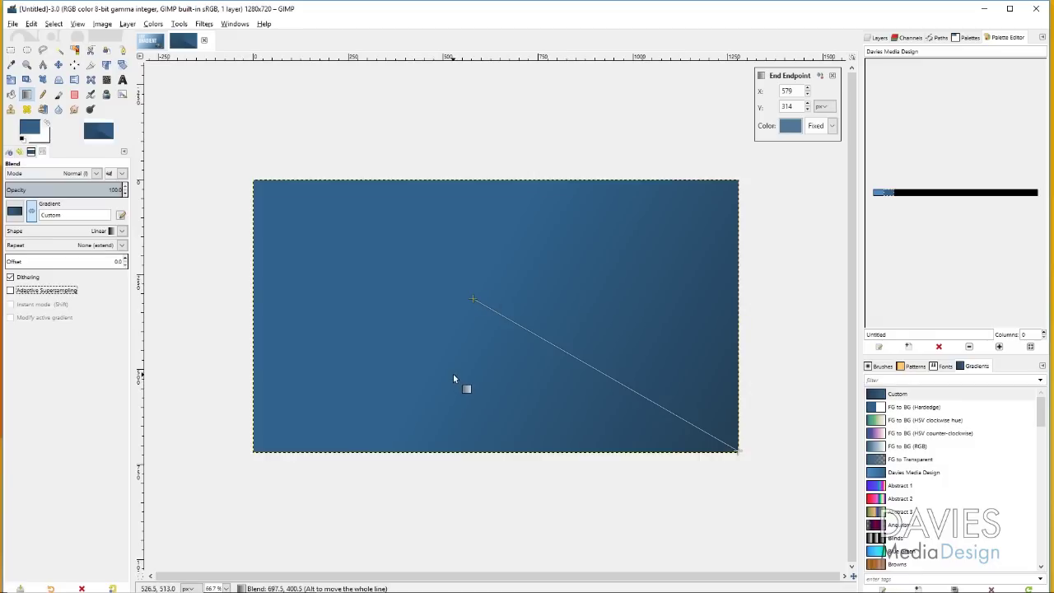
{"action": "left_click", "coordinate": [10, 278]}
{"action": "left_click", "coordinate": [11, 279]}
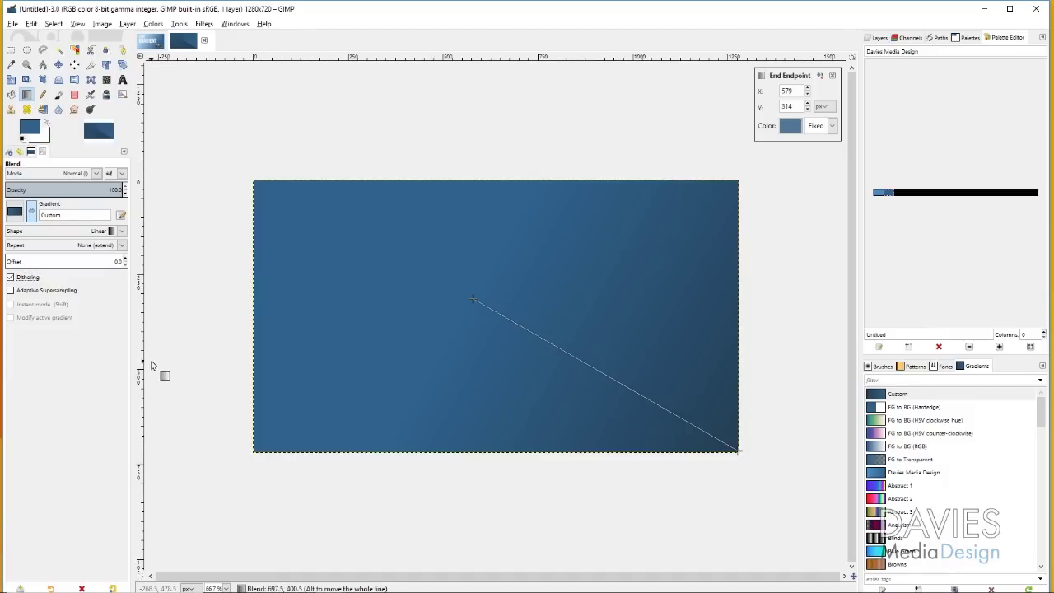
{"action": "left_click", "coordinate": [11, 291]}
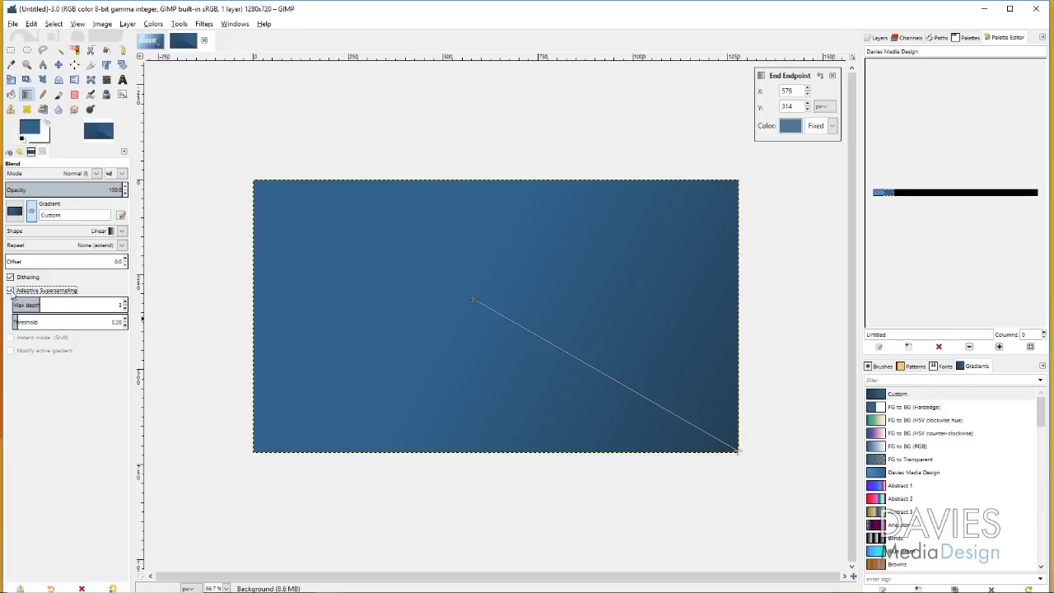
{"action": "left_click", "coordinate": [12, 293]}
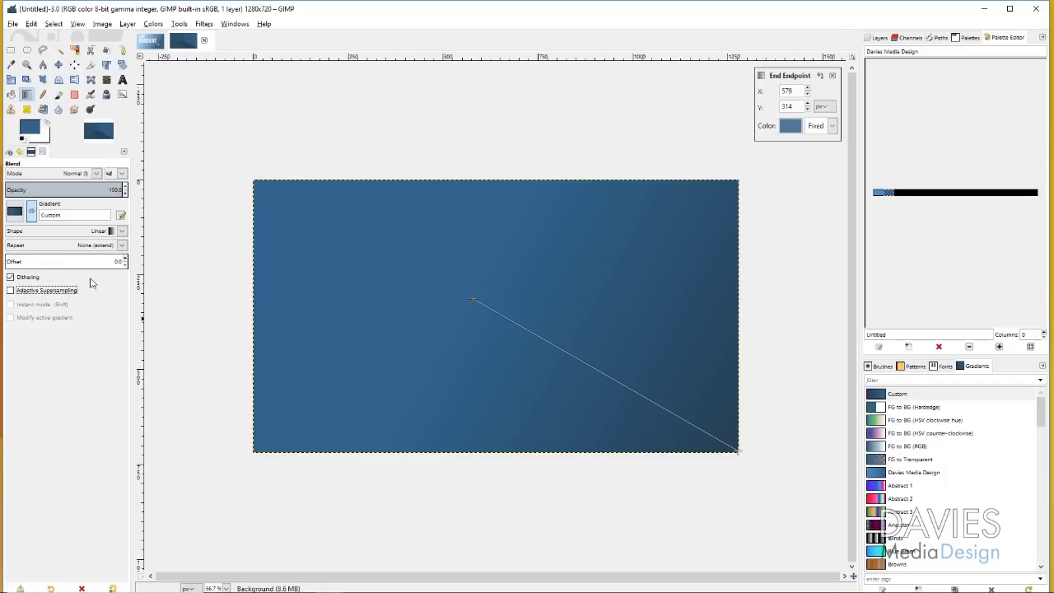
- Extend the gradient line to the canvas's upper-left corner and set its midpoint position to 50
{"action": "left_click_drag", "start_coordinate": [475, 299], "coordinate": [256, 183]}
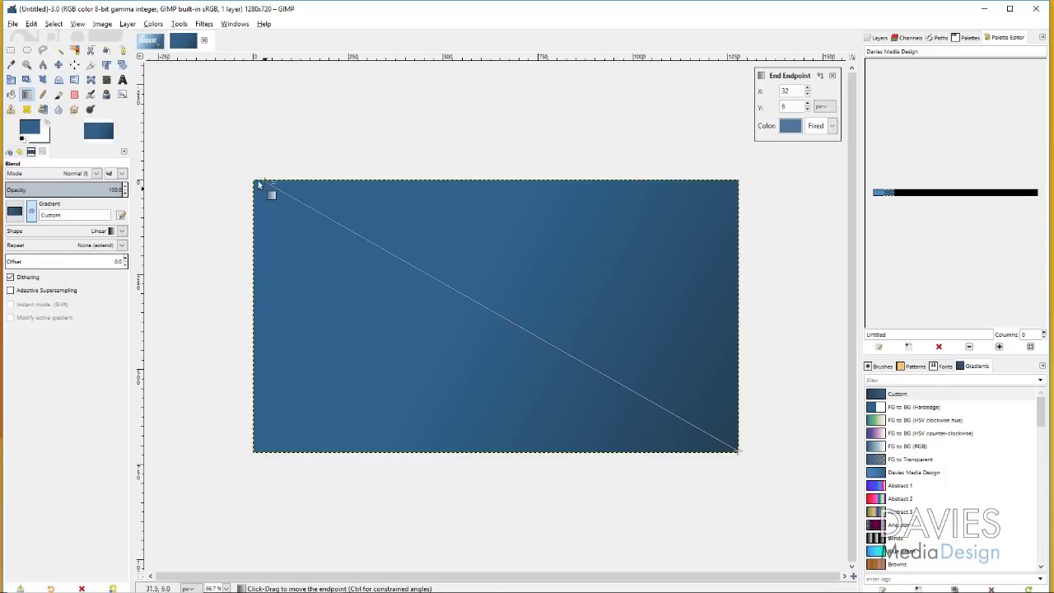
{"action": "left_click", "coordinate": [495, 317]}
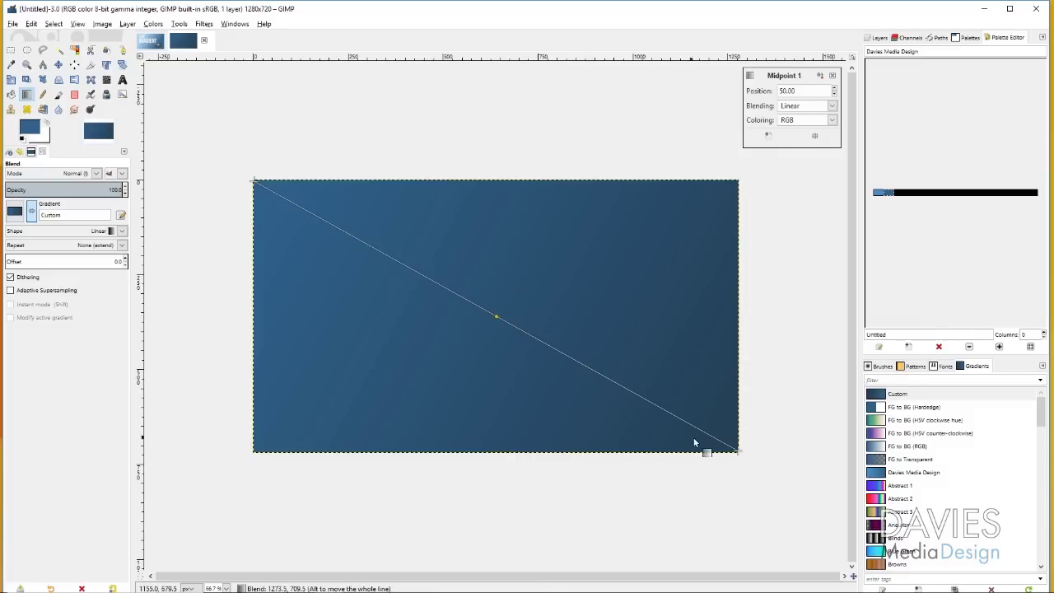
{"action": "left_click_drag", "start_coordinate": [492, 317], "coordinate": [488, 315]}
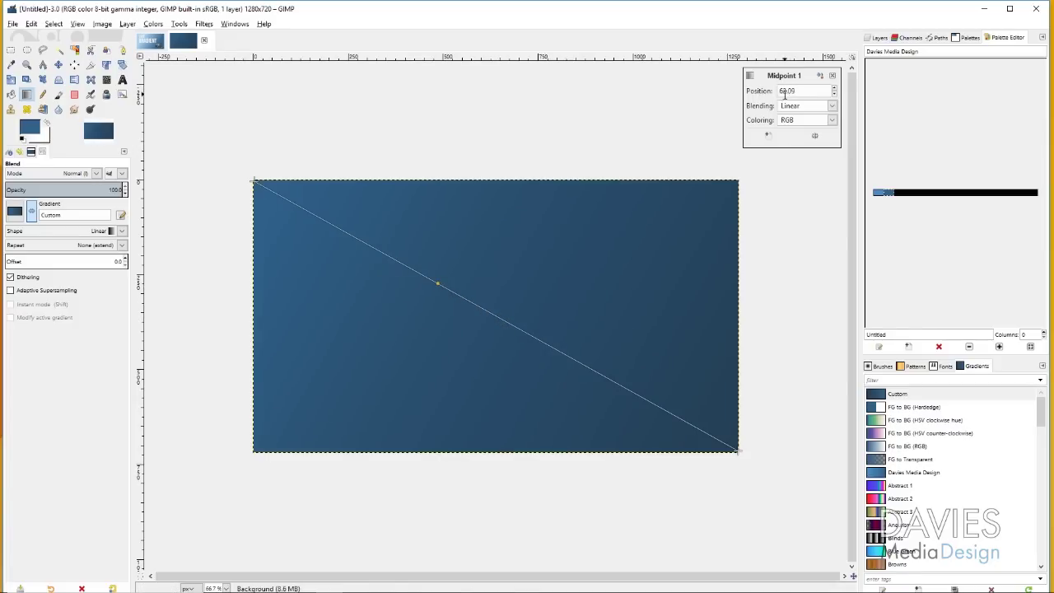
{"action": "double_click", "coordinate": [794, 91]}
{"action": "type", "text": "50"}
{"action": "key", "text": "Return"}
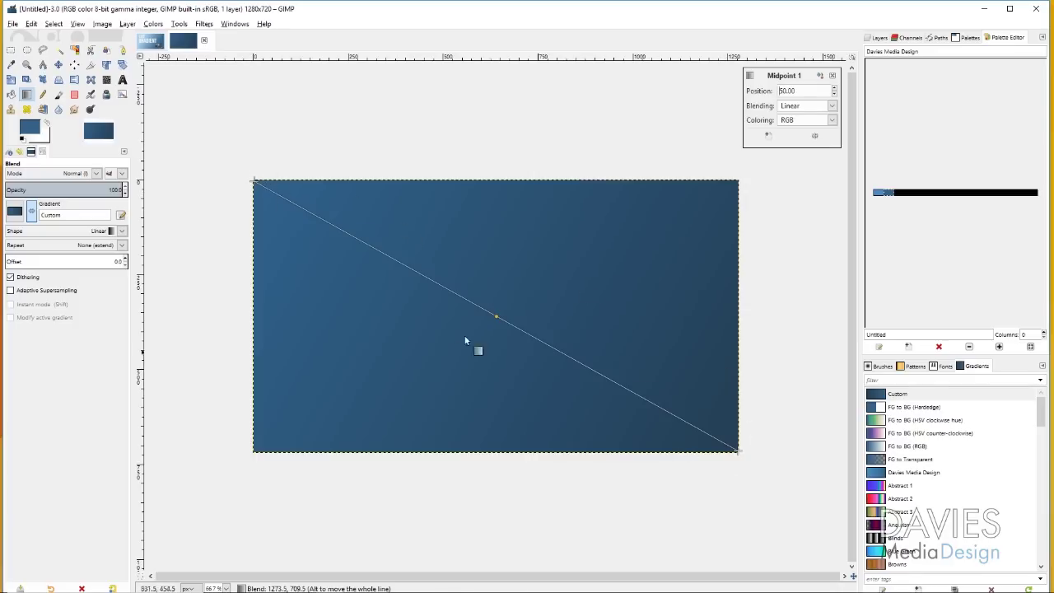
- Shift the midpoint along the gradient line in each direction, re-centering it after each move
{"action": "left_click_drag", "start_coordinate": [495, 316], "coordinate": [423, 289]}
{"action": "left_click", "coordinate": [814, 135]}
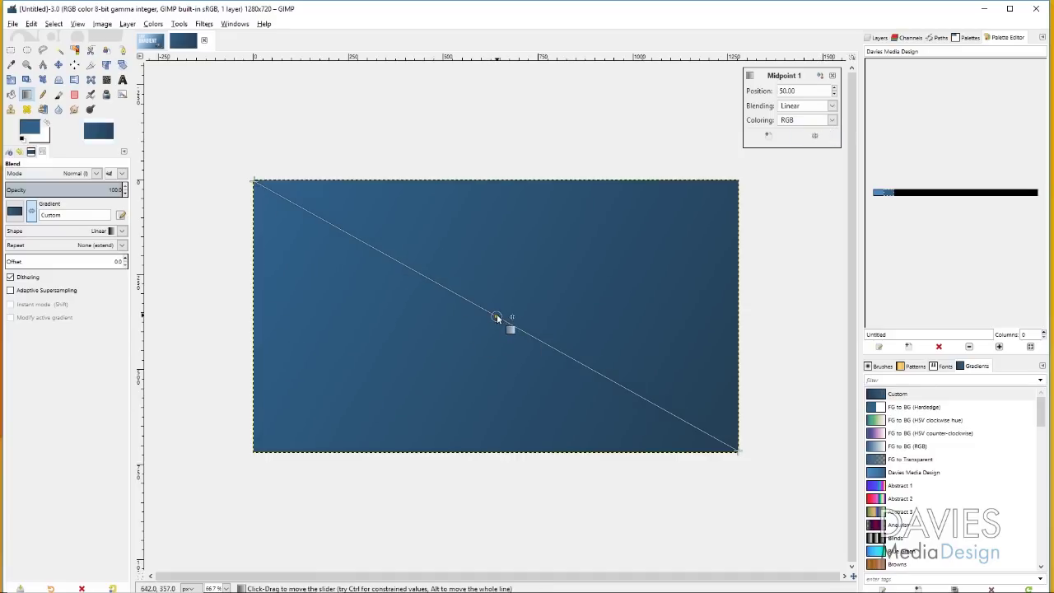
{"action": "left_click_drag", "start_coordinate": [497, 319], "coordinate": [563, 357]}
{"action": "left_click", "coordinate": [814, 135]}
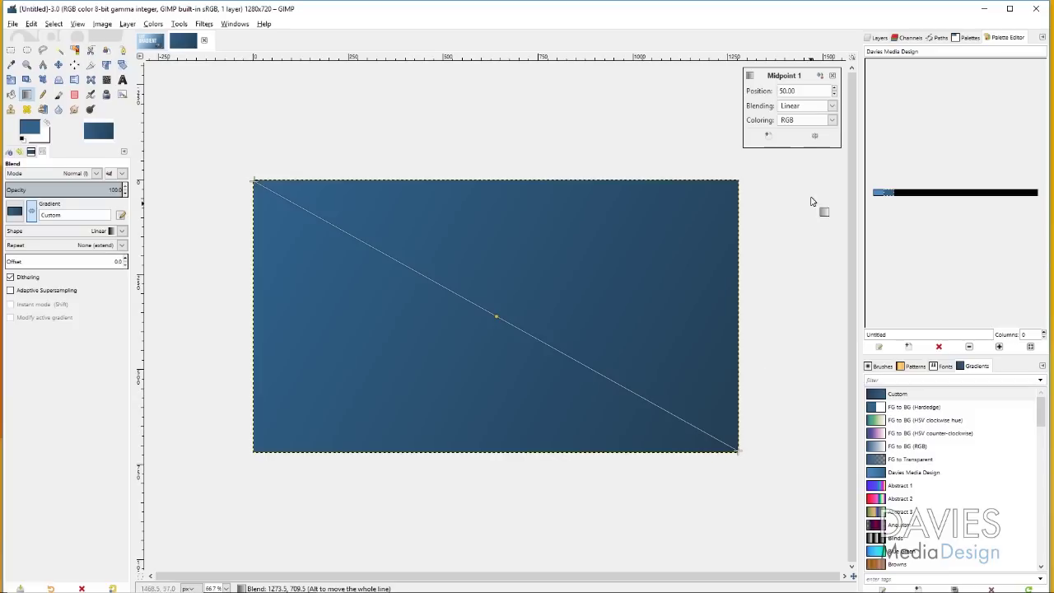
- Check the coloring options available for the midpoint
{"action": "left_click", "coordinate": [833, 121]}
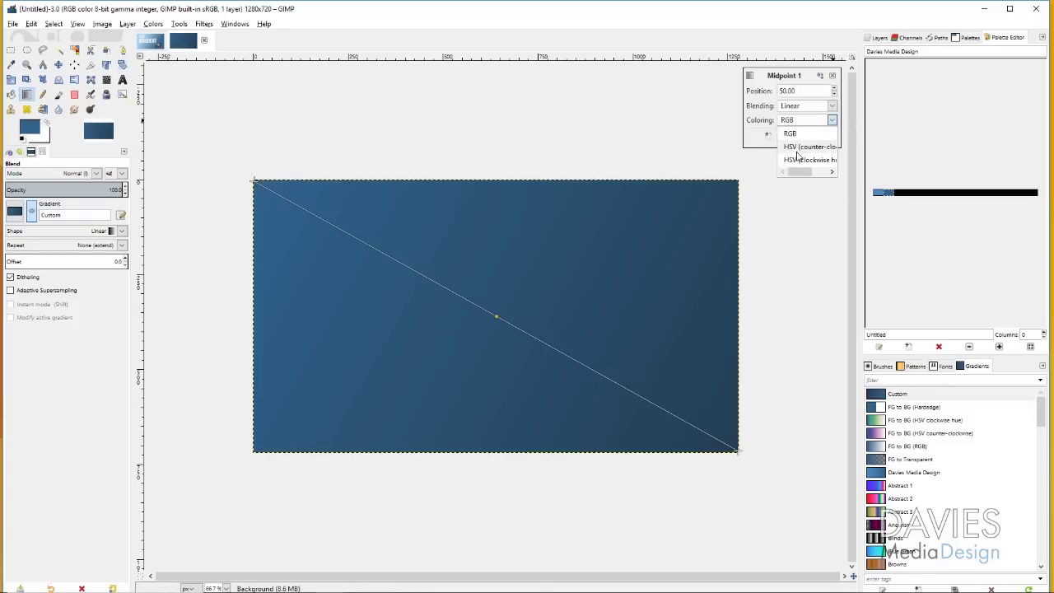
{"action": "left_click_drag", "start_coordinate": [802, 172], "coordinate": [844, 171]}
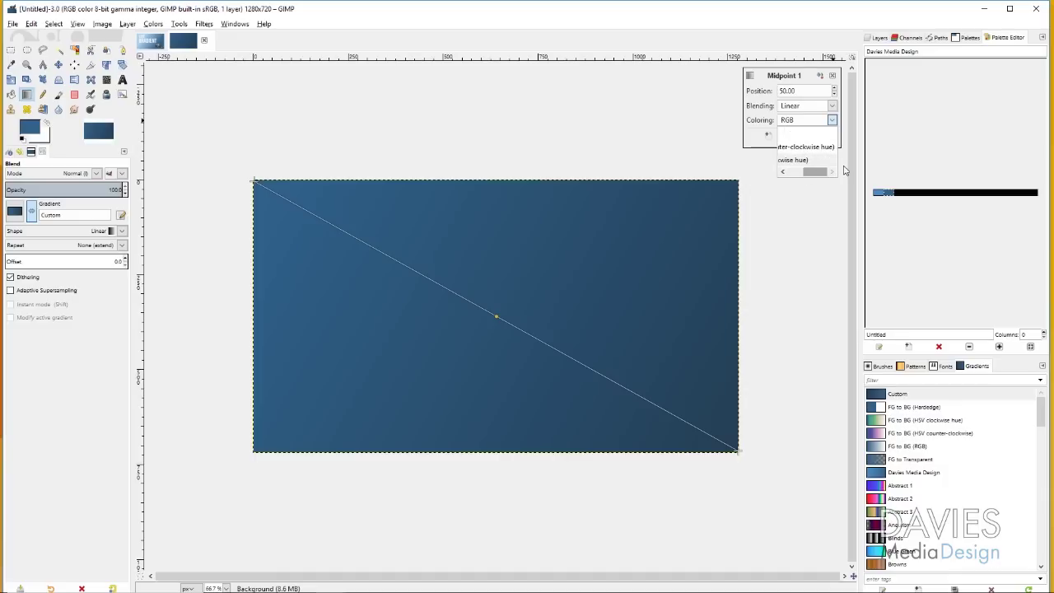
{"action": "left_click", "coordinate": [782, 171]}
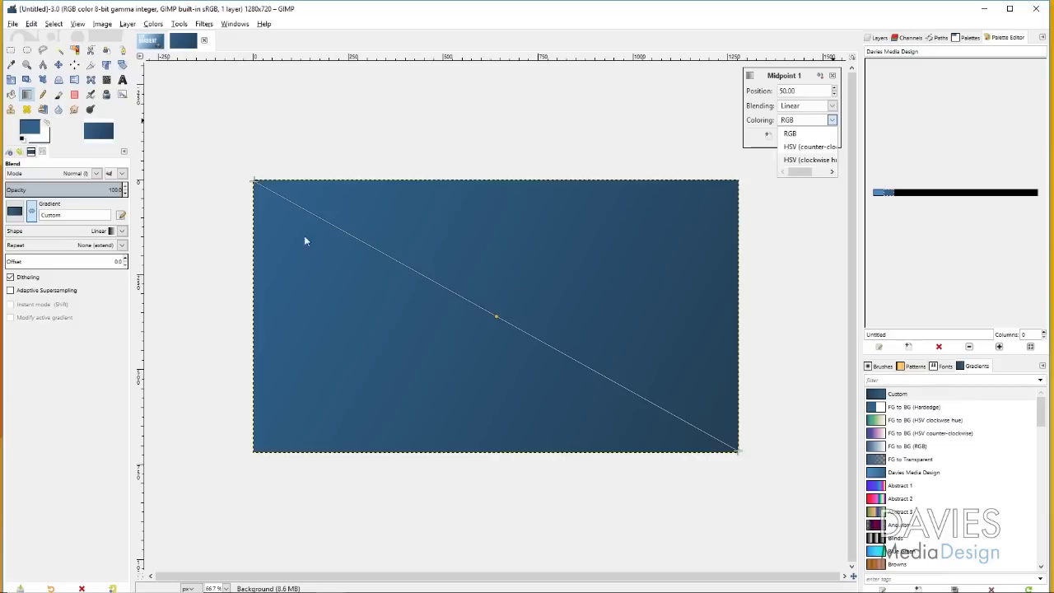
{"action": "left_click", "coordinate": [834, 122]}
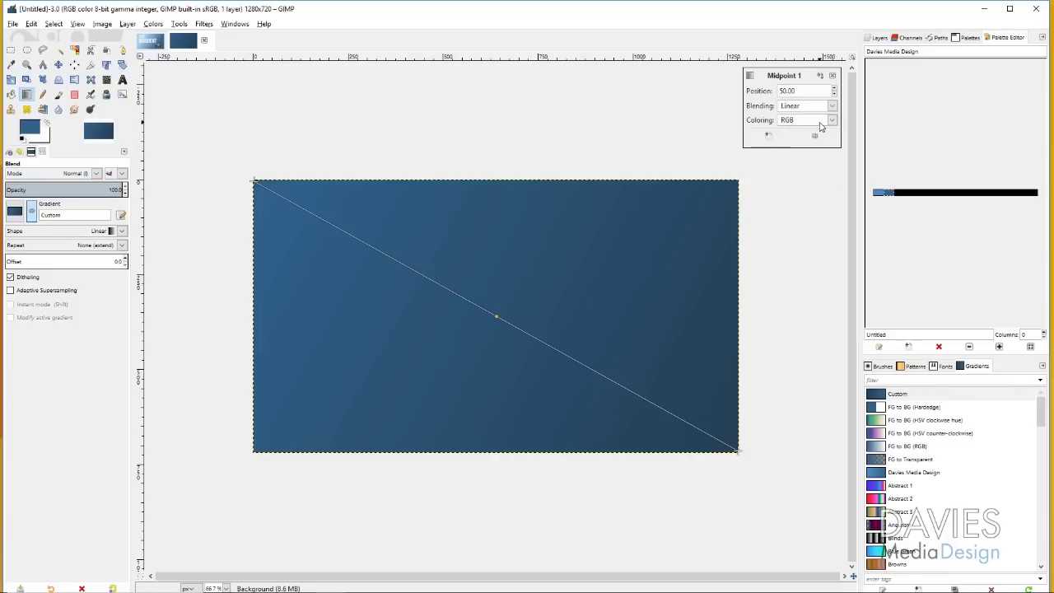
- Create a new stop at the midpoint and set its linked left and right colors to white (ffffff)
{"action": "left_click", "coordinate": [770, 137]}
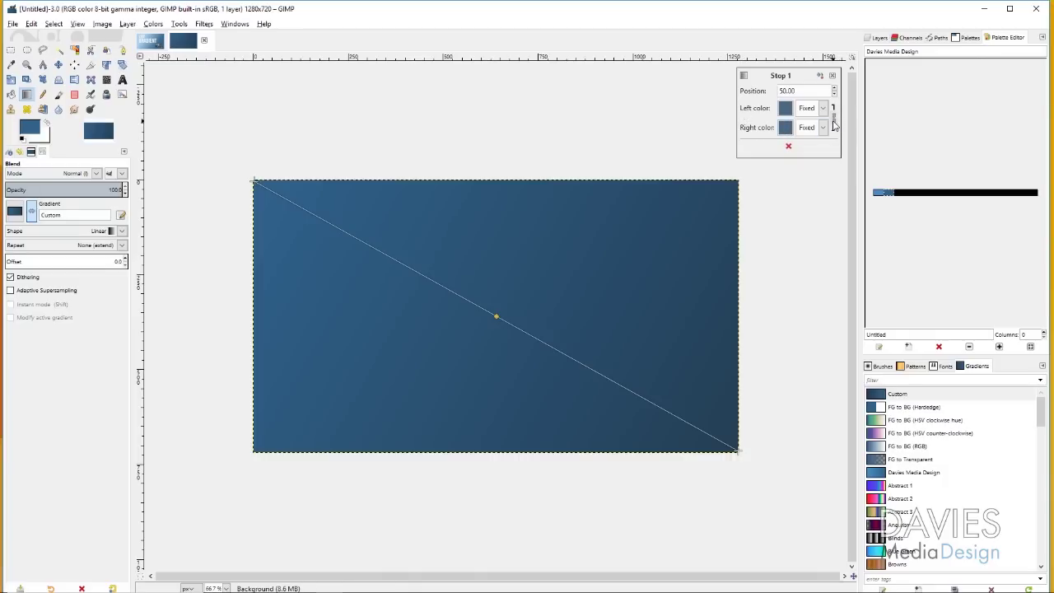
{"action": "left_click", "coordinate": [785, 111]}
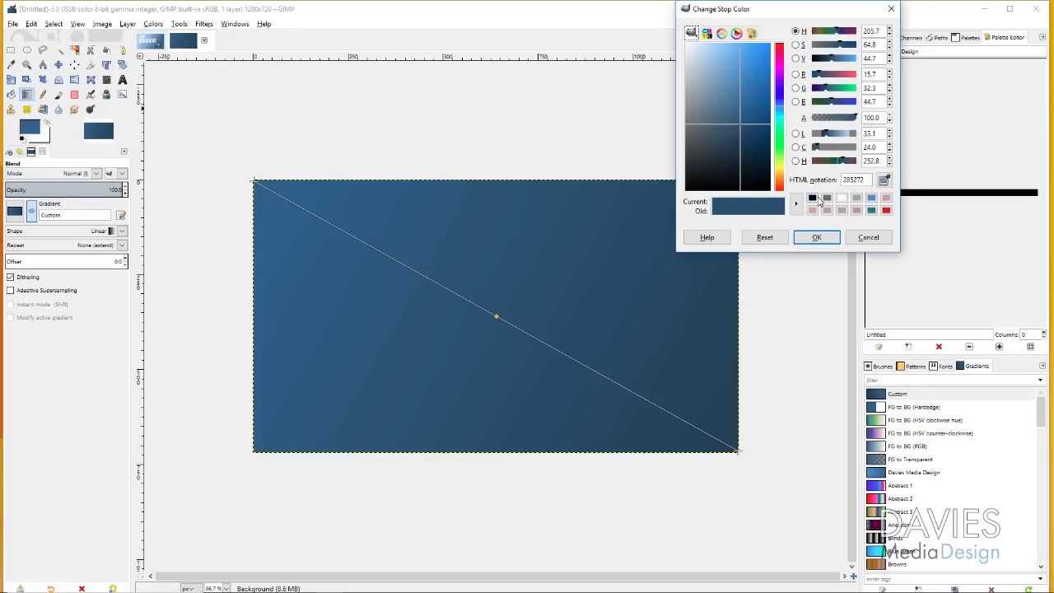
{"action": "left_click", "coordinate": [842, 203]}
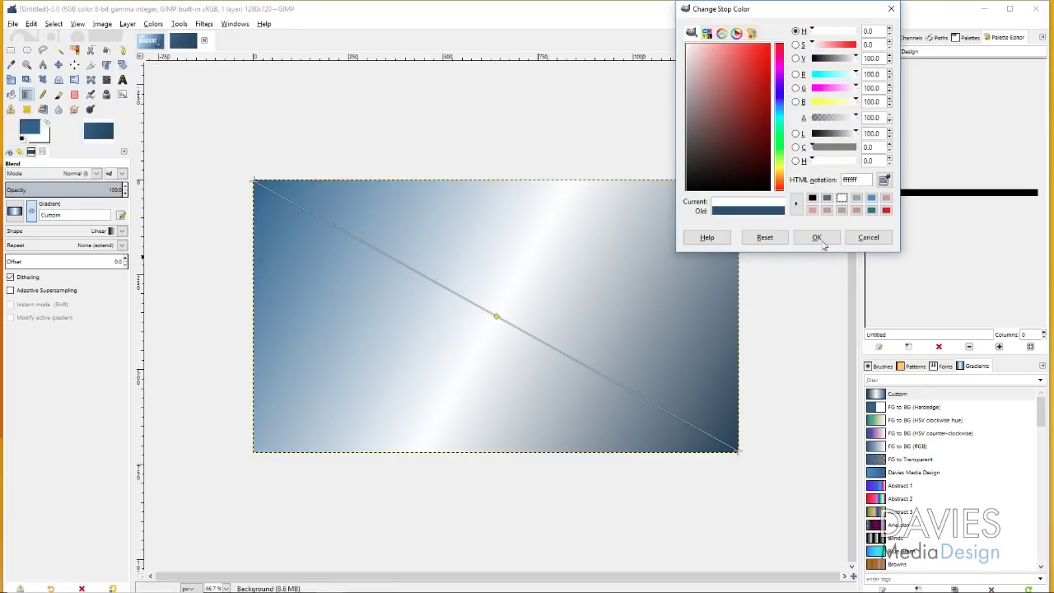
{"action": "left_click", "coordinate": [817, 238]}
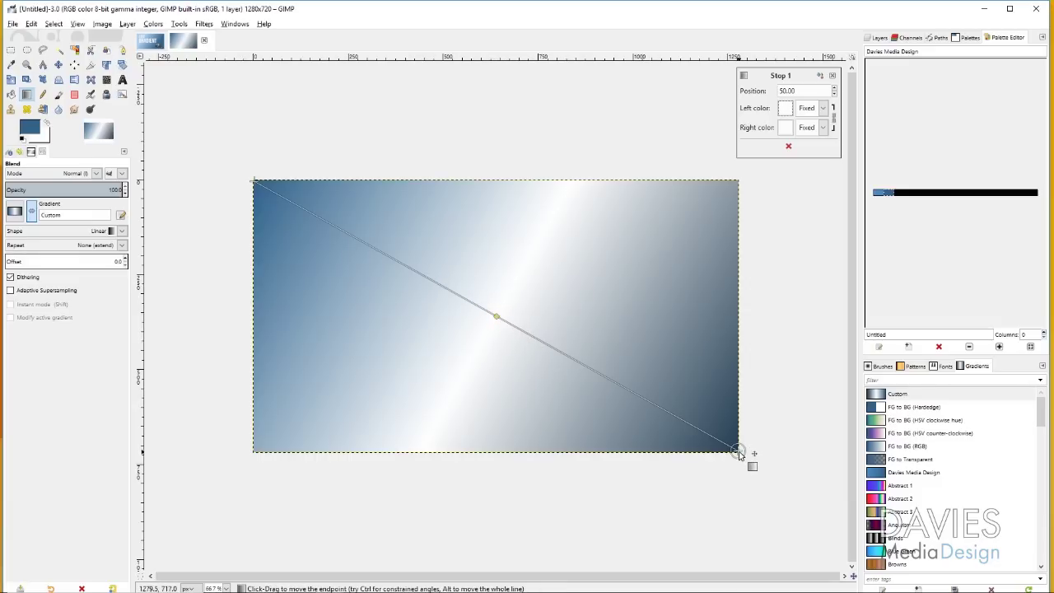
{"action": "left_click", "coordinate": [736, 451]}
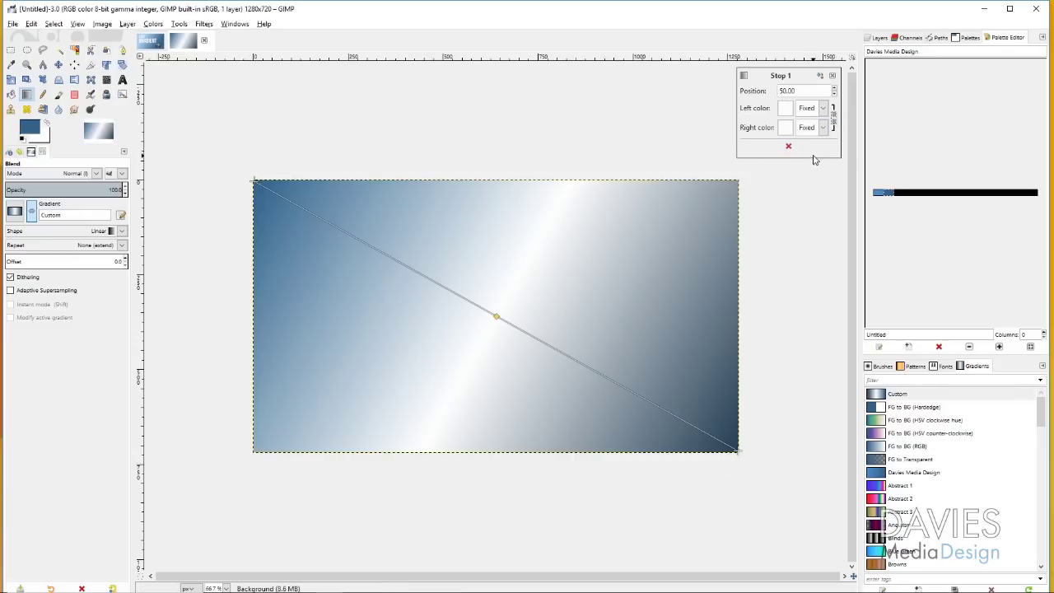
- Set only the stop's right color to red (df0f0f) and nudge the stop along the line to position 50.30
{"action": "left_click", "coordinate": [786, 130]}
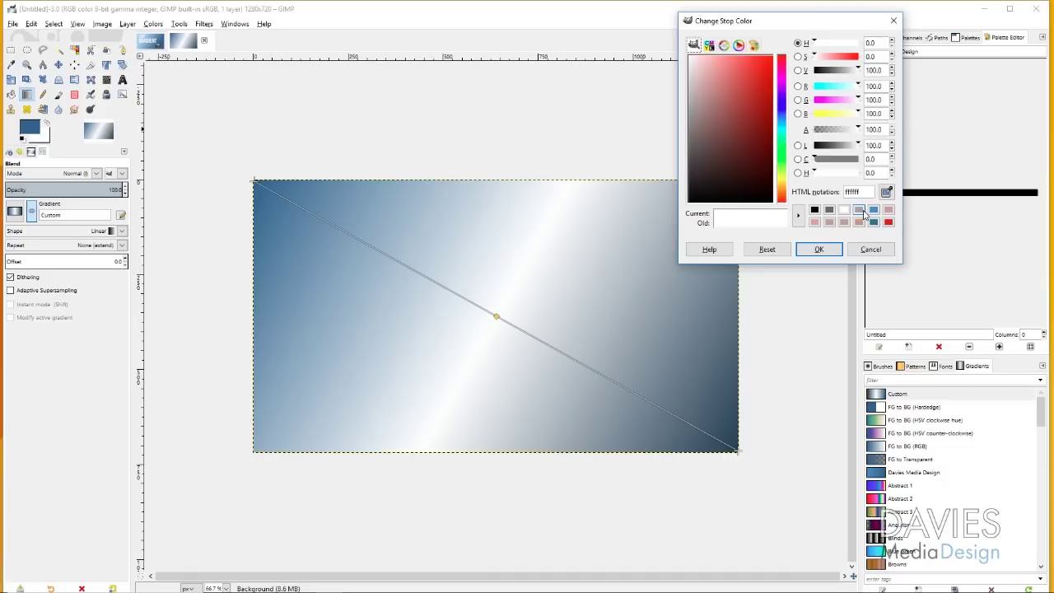
{"action": "left_click", "coordinate": [858, 210]}
{"action": "left_click_drag", "start_coordinate": [760, 75], "coordinate": [768, 77]}
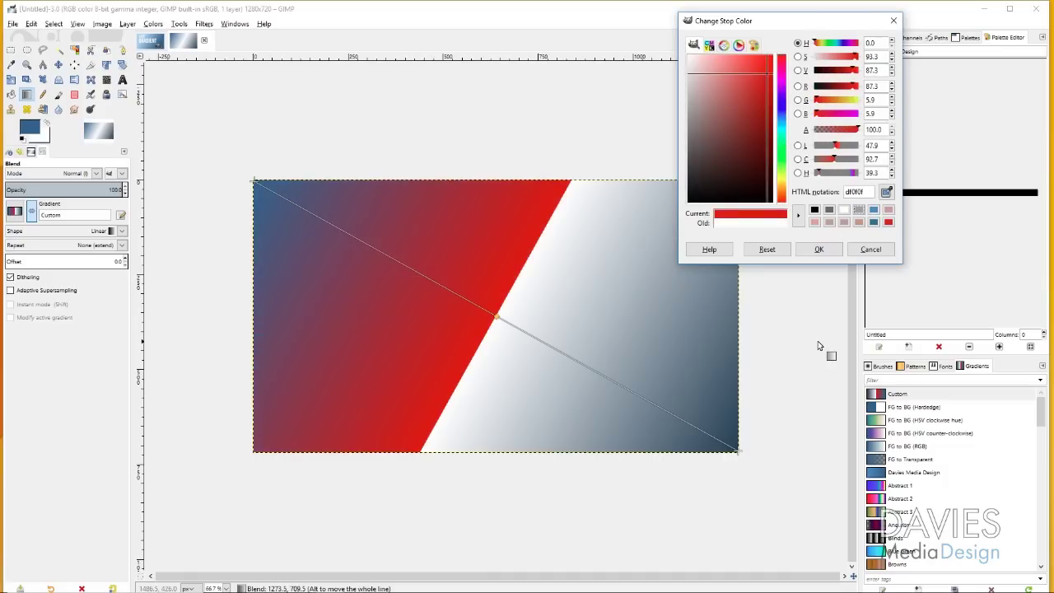
{"action": "left_click", "coordinate": [818, 248]}
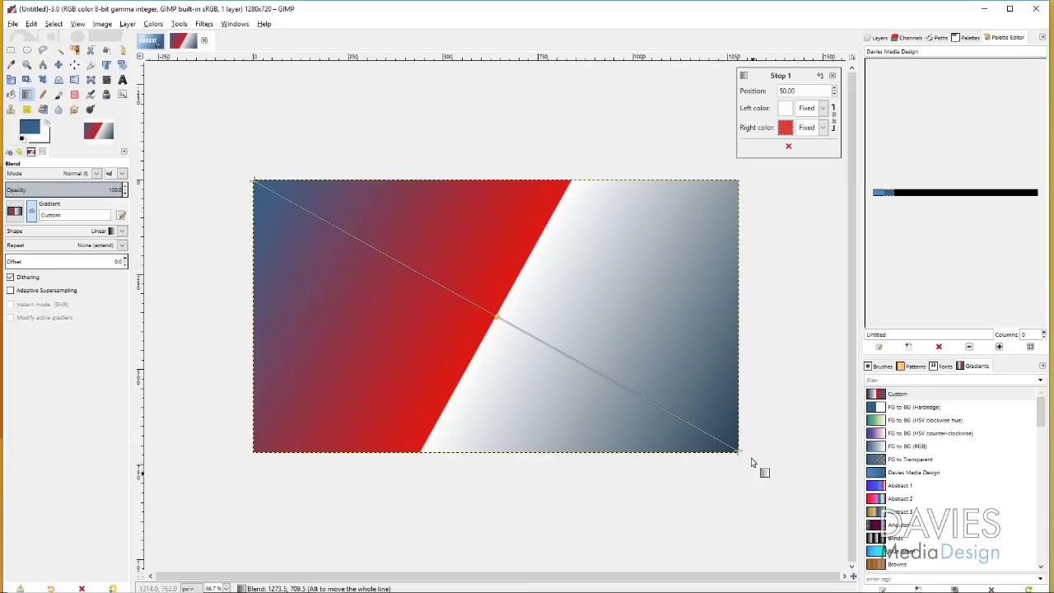
{"action": "left_click_drag", "start_coordinate": [496, 315], "coordinate": [494, 315]}
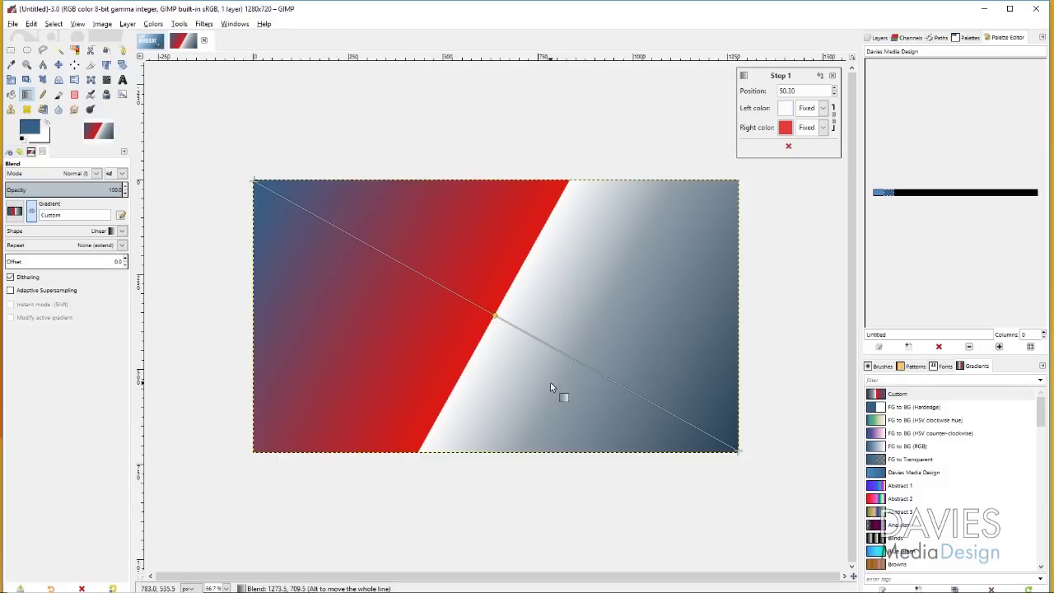
- Reverse the gradient and set the position of the midpoint between the dark blue end and the stop to 40
{"action": "left_click", "coordinate": [32, 213]}
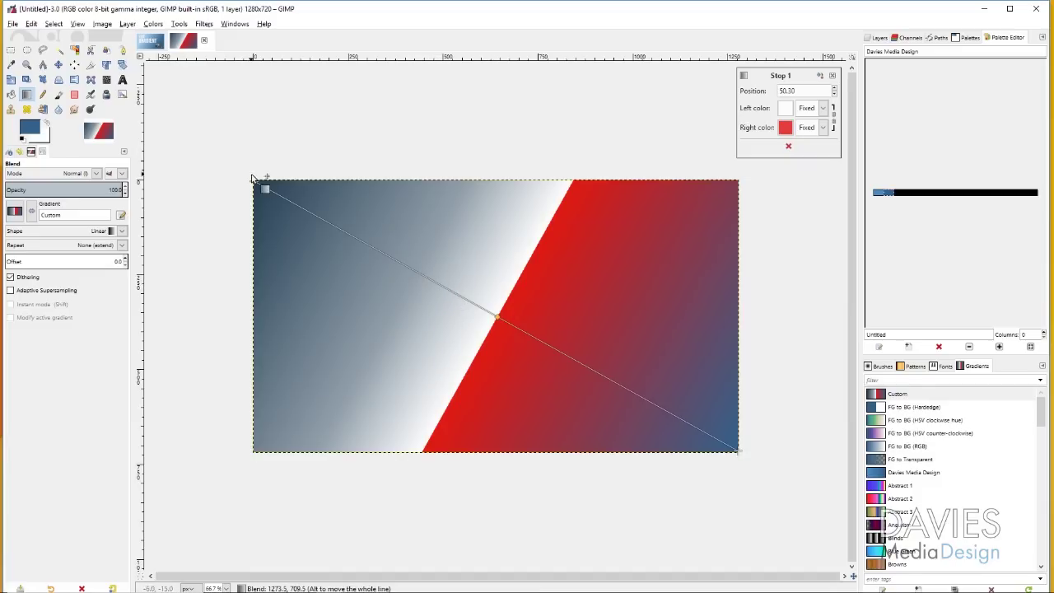
{"action": "left_click", "coordinate": [417, 272]}
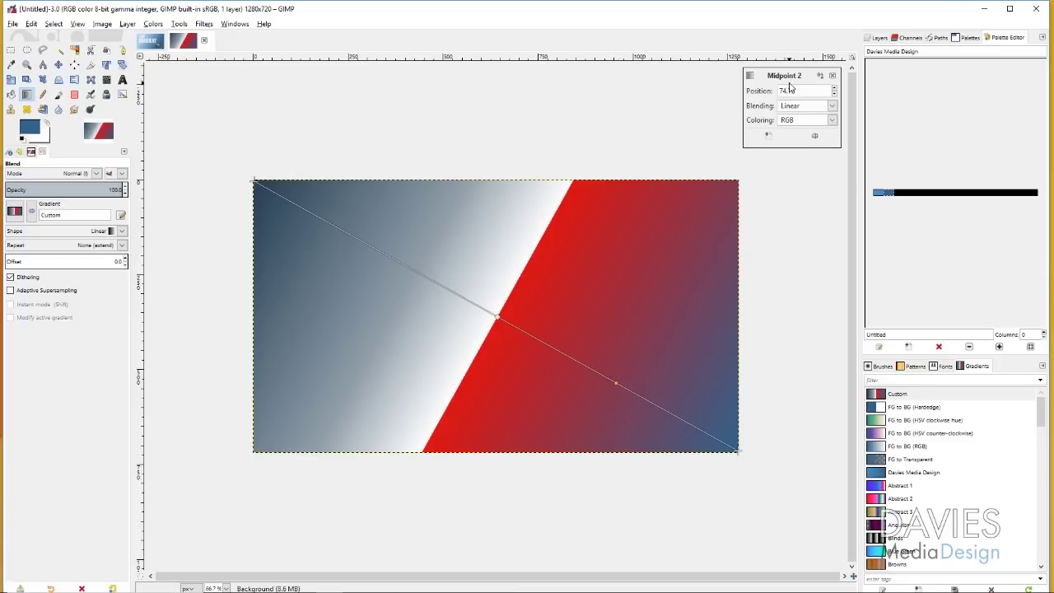
{"action": "left_click", "coordinate": [417, 272]}
{"action": "left_click_drag", "start_coordinate": [792, 91], "coordinate": [780, 89]}
{"action": "type", "text": "40"}
{"action": "key", "text": "Return"}
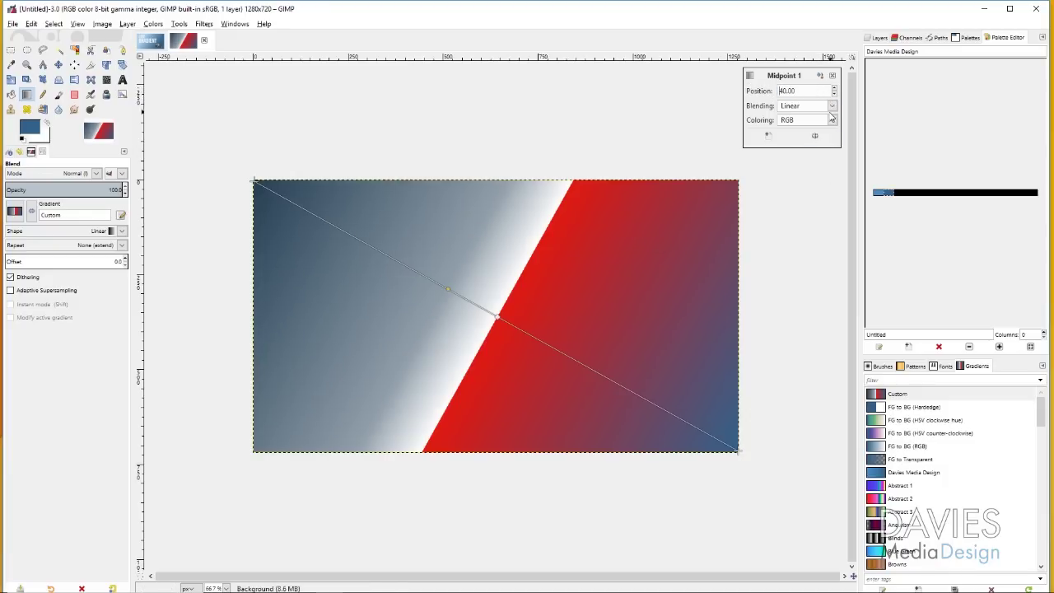
- Try Curved and Spherical blending on the first midpoint and return its blending to Linear
{"action": "left_click", "coordinate": [806, 105]}
{"action": "key", "text": "Escape"}
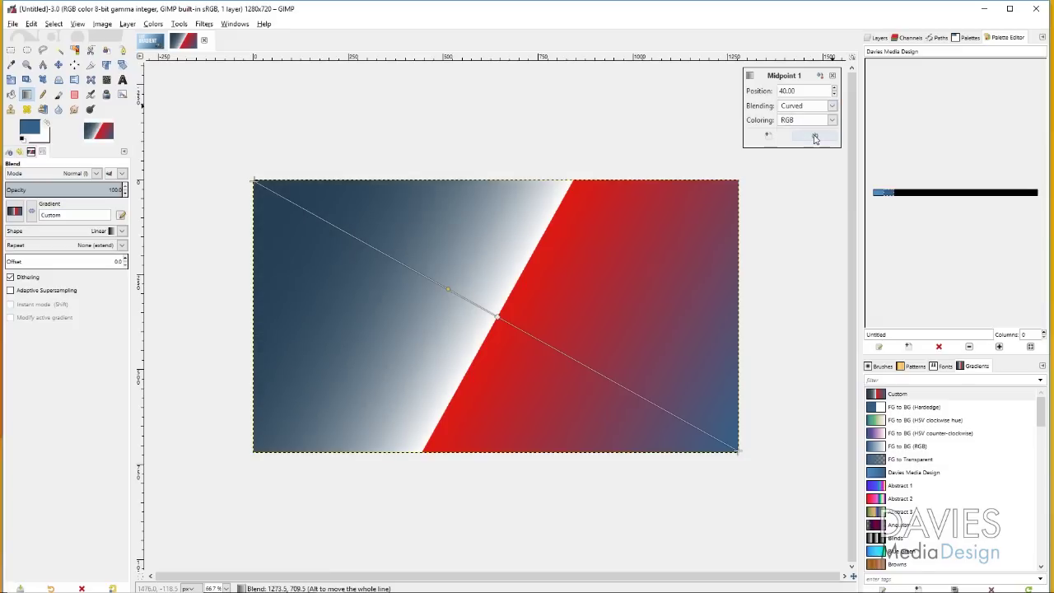
{"action": "left_click", "coordinate": [832, 105]}
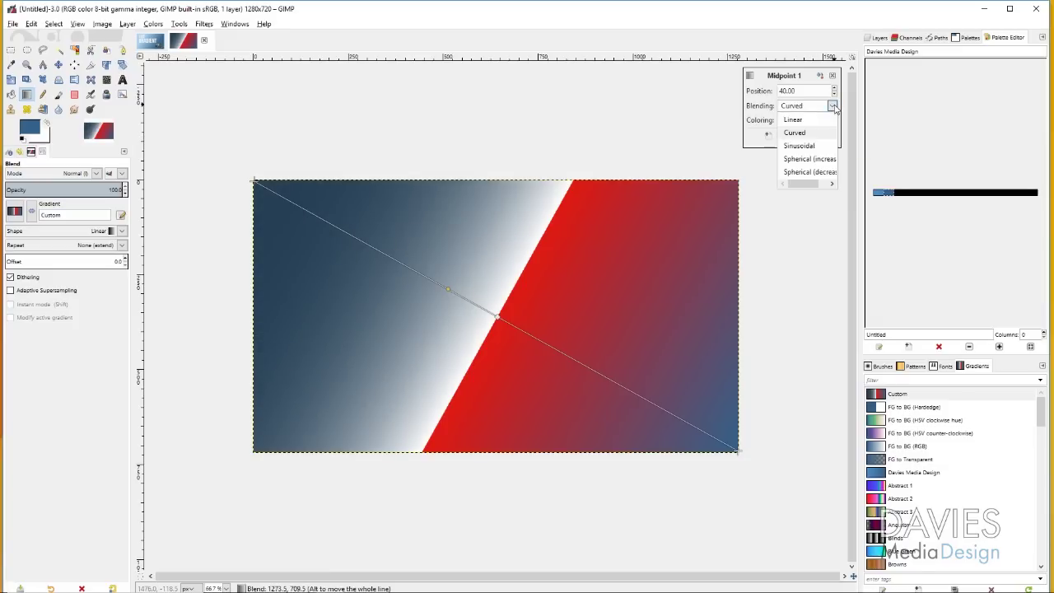
{"action": "left_click", "coordinate": [815, 165]}
{"action": "left_click", "coordinate": [832, 105]}
{"action": "left_click", "coordinate": [794, 119]}
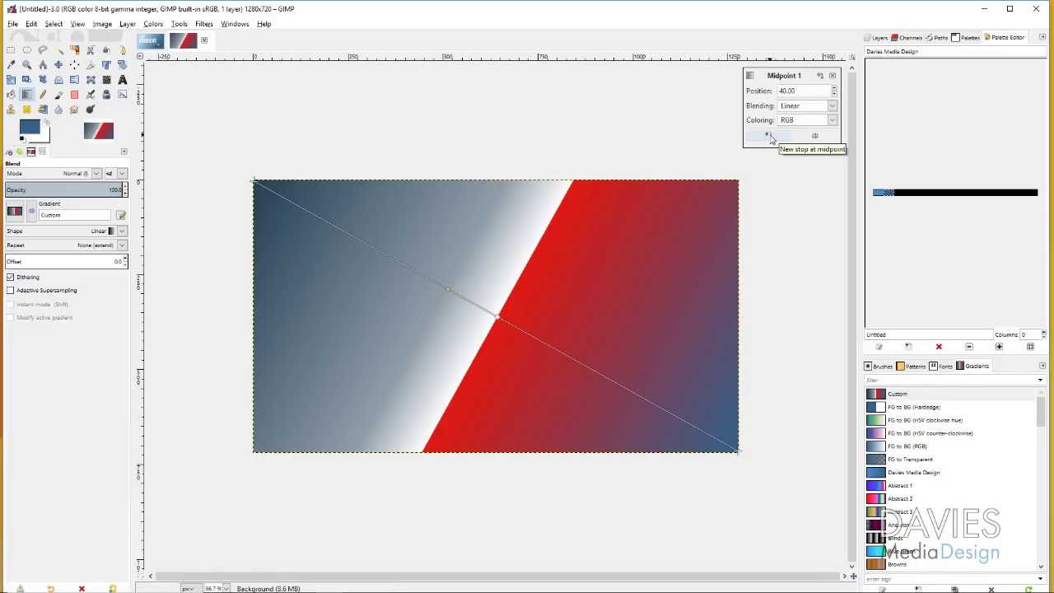
- Center the first midpoint within its segment and select the midpoint between the stop and the blue end
{"action": "left_click", "coordinate": [812, 138]}
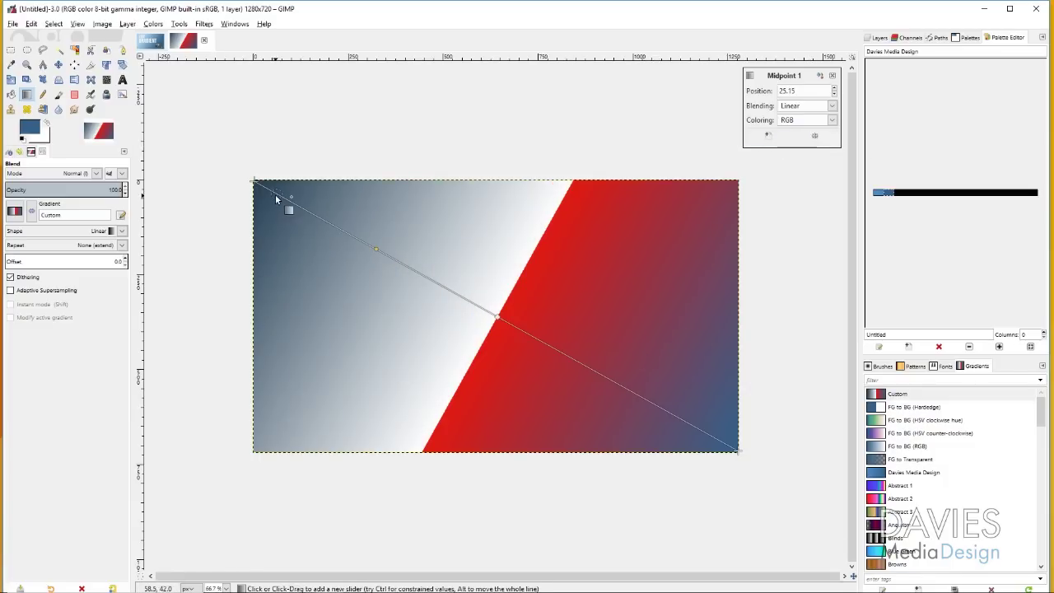
{"action": "left_click", "coordinate": [498, 320]}
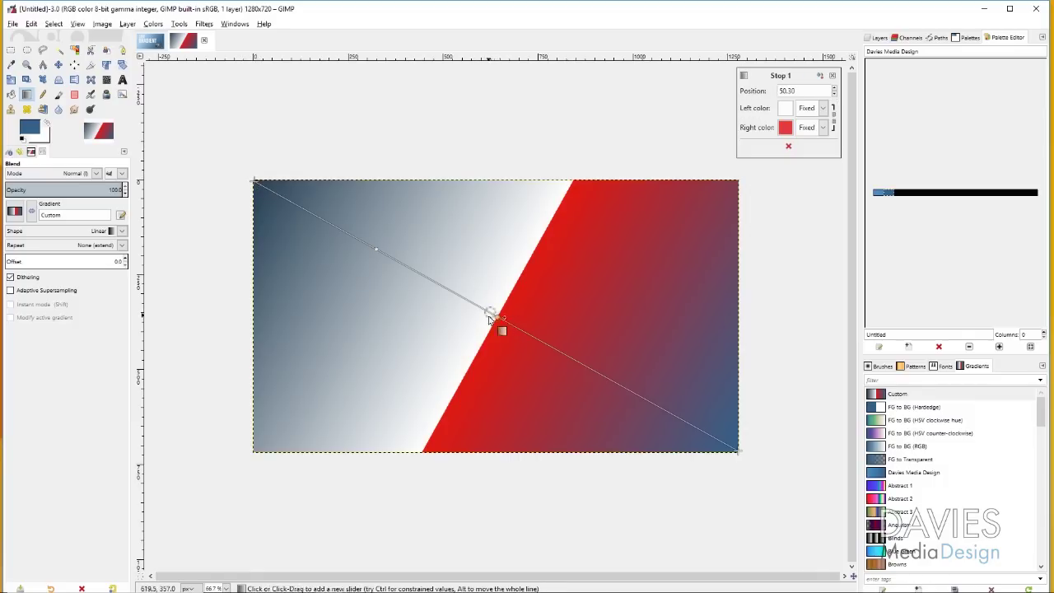
{"action": "left_click", "coordinate": [617, 384]}
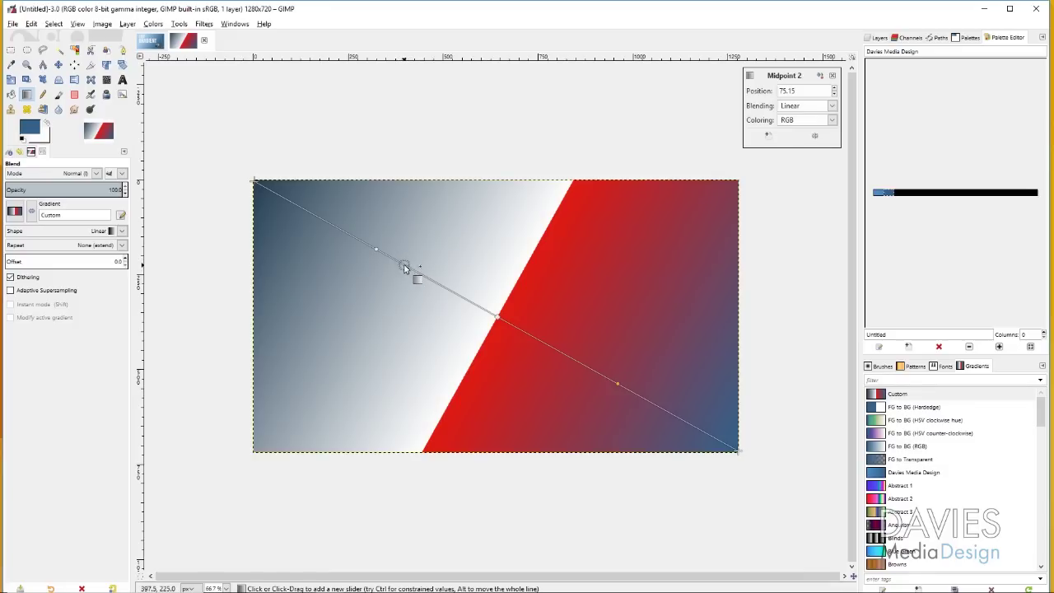
- Add two new stops on the gradient line at positions 21.92 and 72.75, one on each side of the existing stop
{"action": "left_click", "coordinate": [359, 241]}
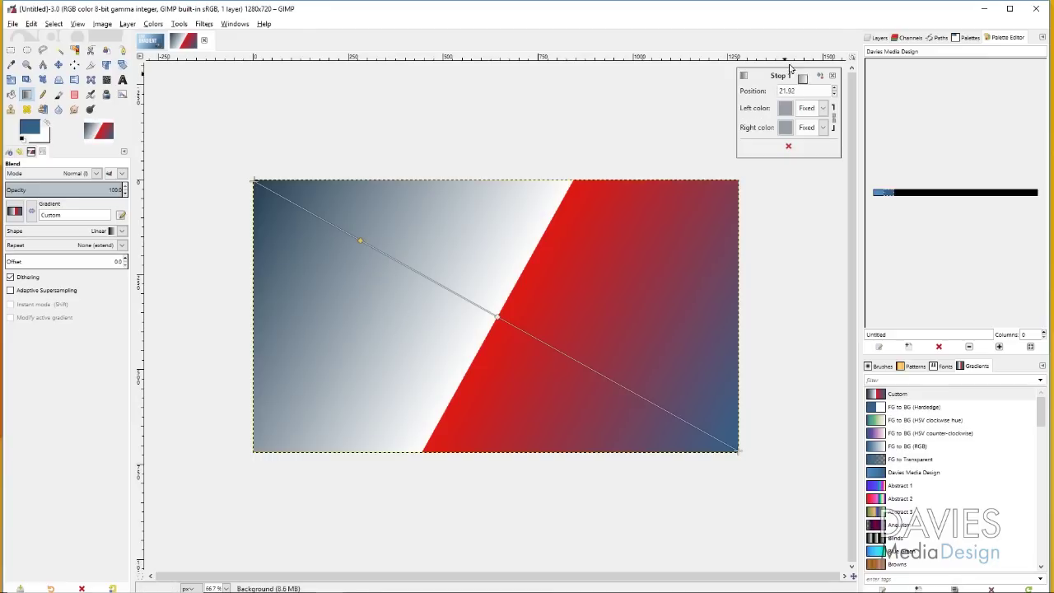
{"action": "left_click", "coordinate": [498, 318]}
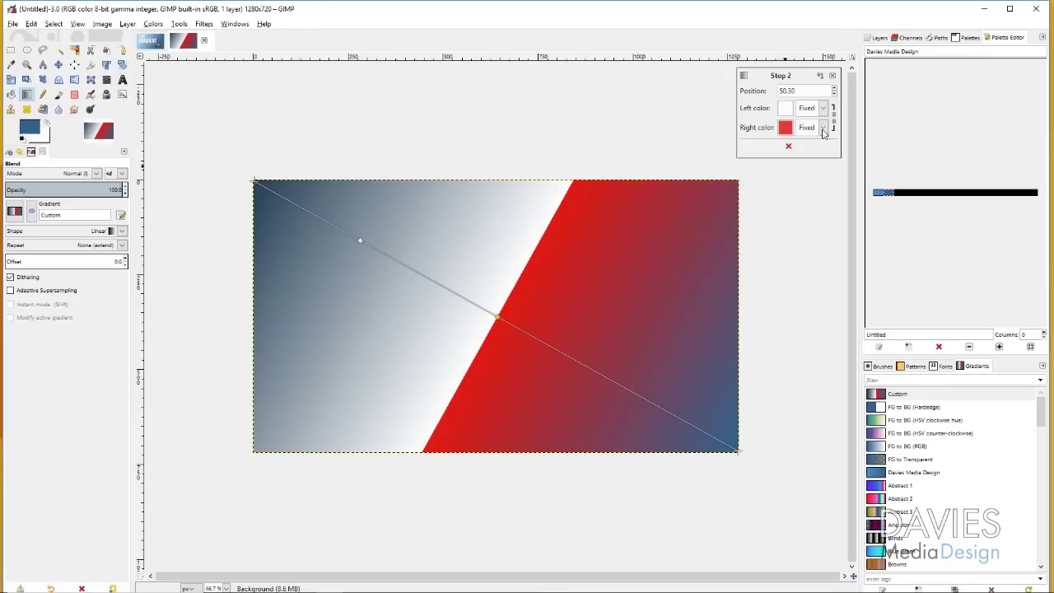
{"action": "left_click", "coordinate": [606, 377]}
- Set both the left and right colors of the stop at position 21.92 to bright blue (1b83d1)
{"action": "left_click", "coordinate": [360, 240]}
{"action": "left_click", "coordinate": [785, 109]}
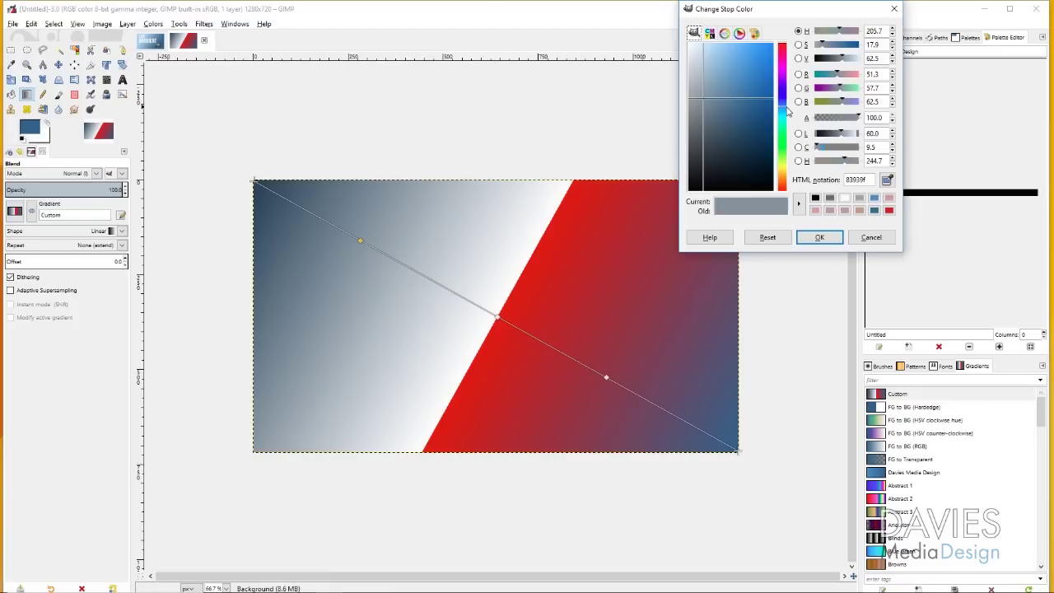
{"action": "left_click_drag", "start_coordinate": [758, 127], "coordinate": [764, 92]}
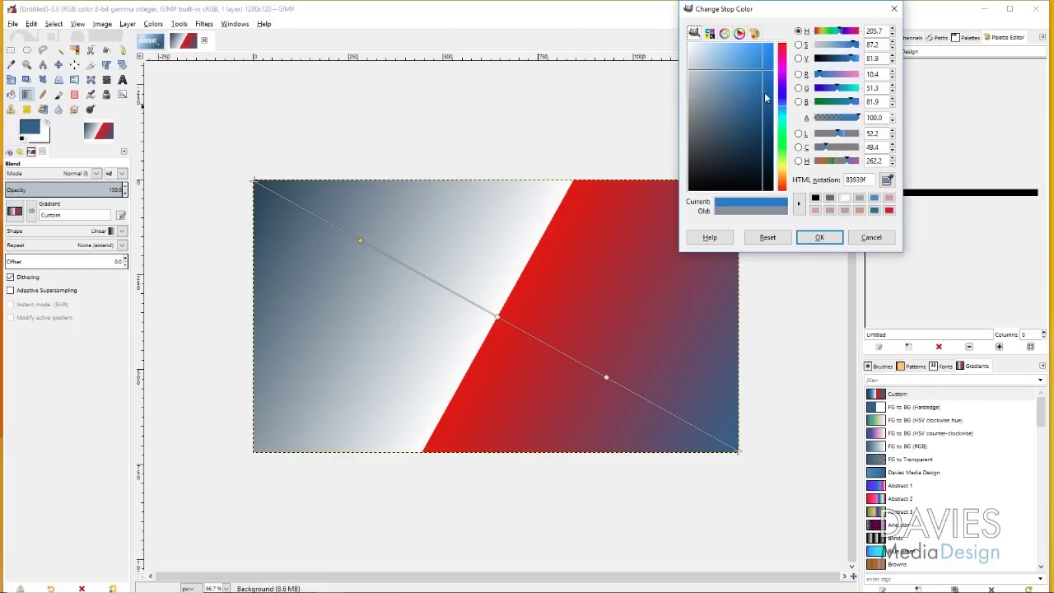
{"action": "left_click", "coordinate": [818, 237]}
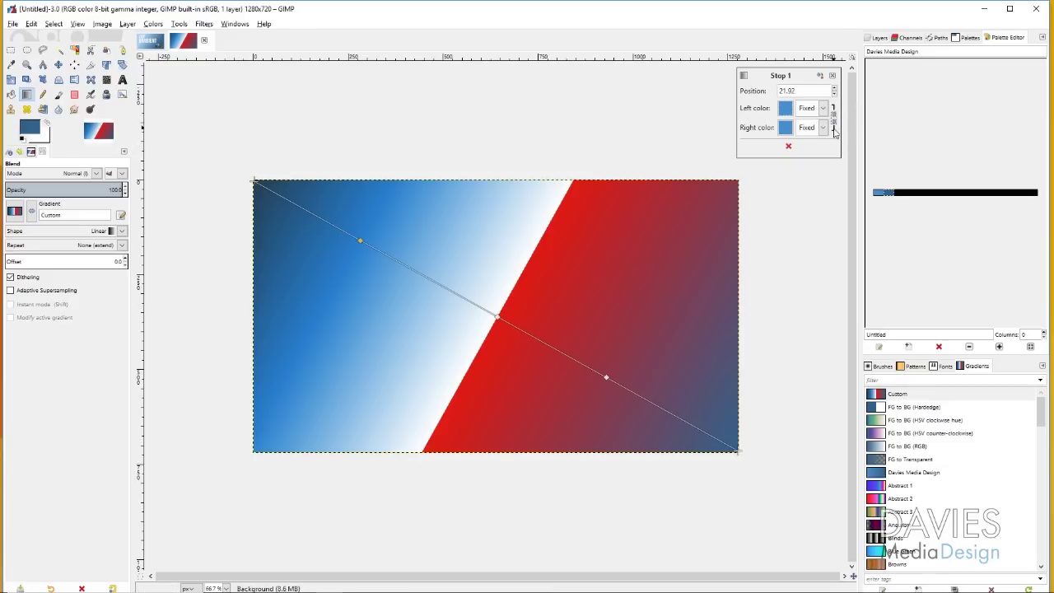
- Set only the left color of the blue stop to magenta (cd1bd1)
{"action": "left_click", "coordinate": [785, 110]}
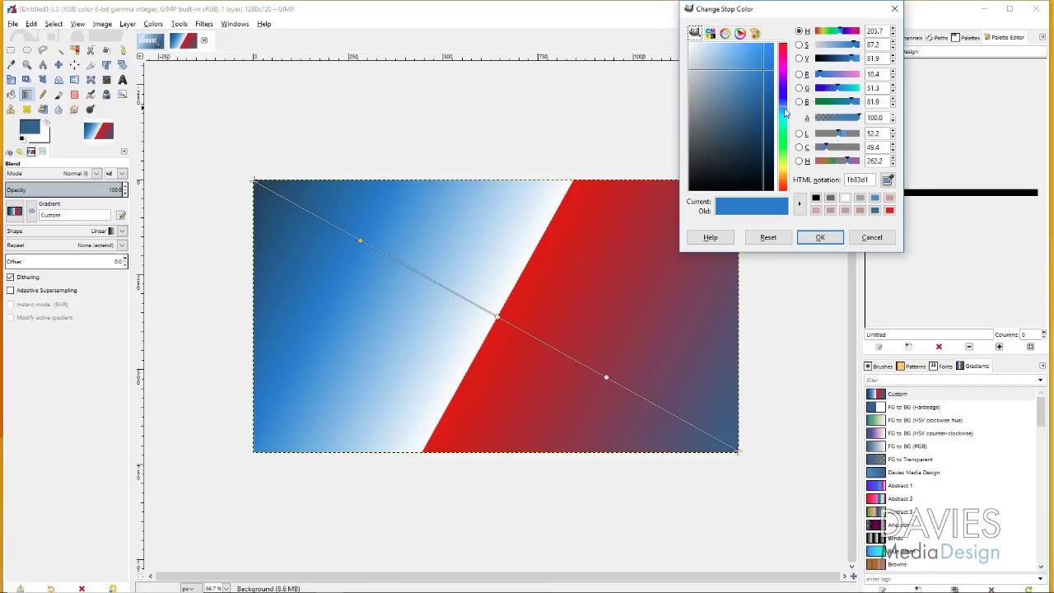
{"action": "left_click_drag", "start_coordinate": [785, 84], "coordinate": [786, 72]}
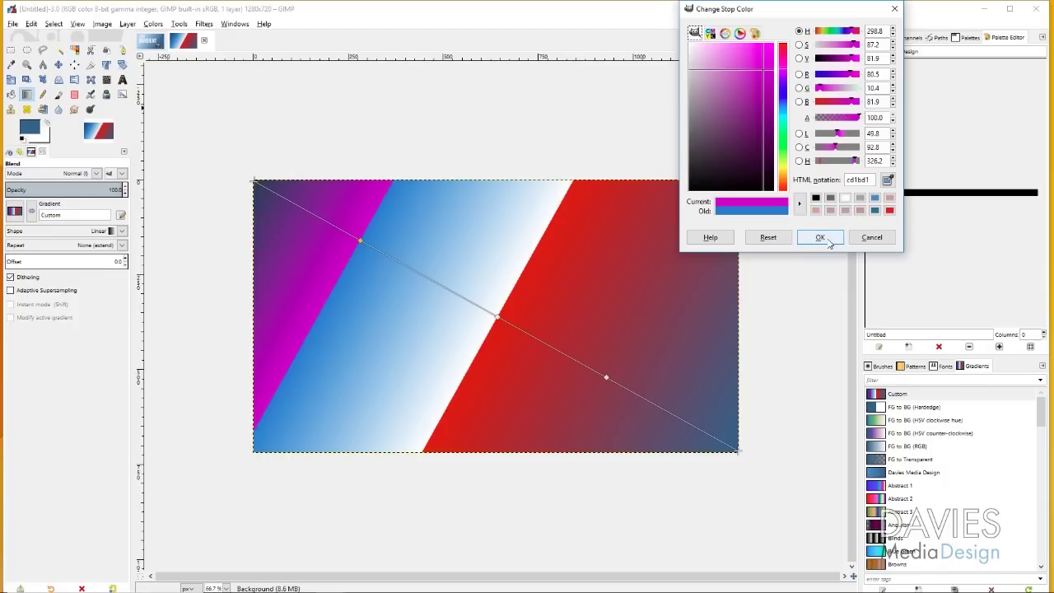
{"action": "left_click", "coordinate": [820, 237]}
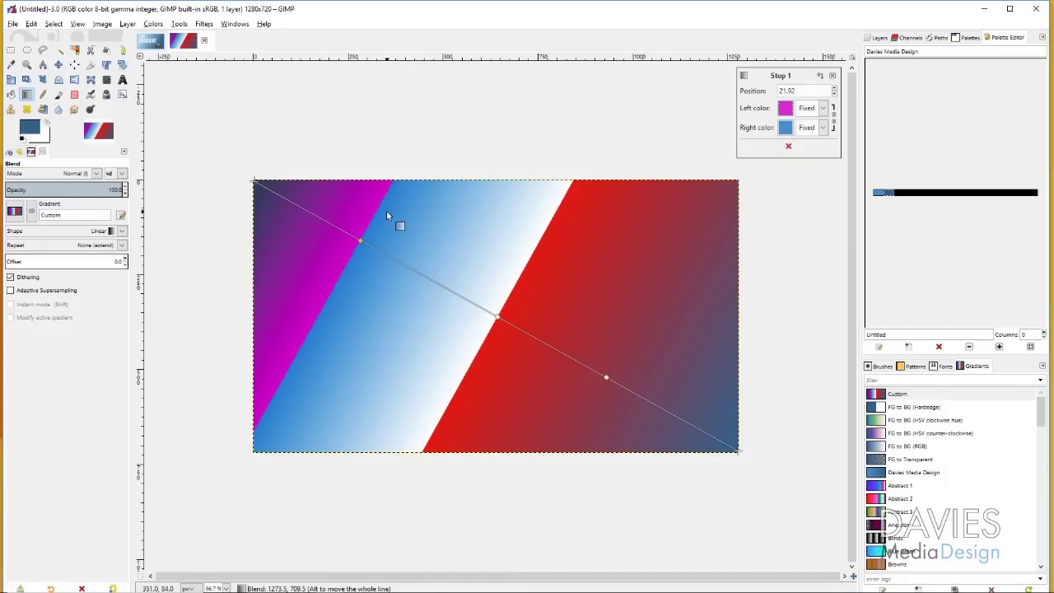
- Nudge the start endpoint to about X 2, Y 4 and select the stops and midpoints along the gradient line in turn
{"action": "left_click", "coordinate": [606, 377]}
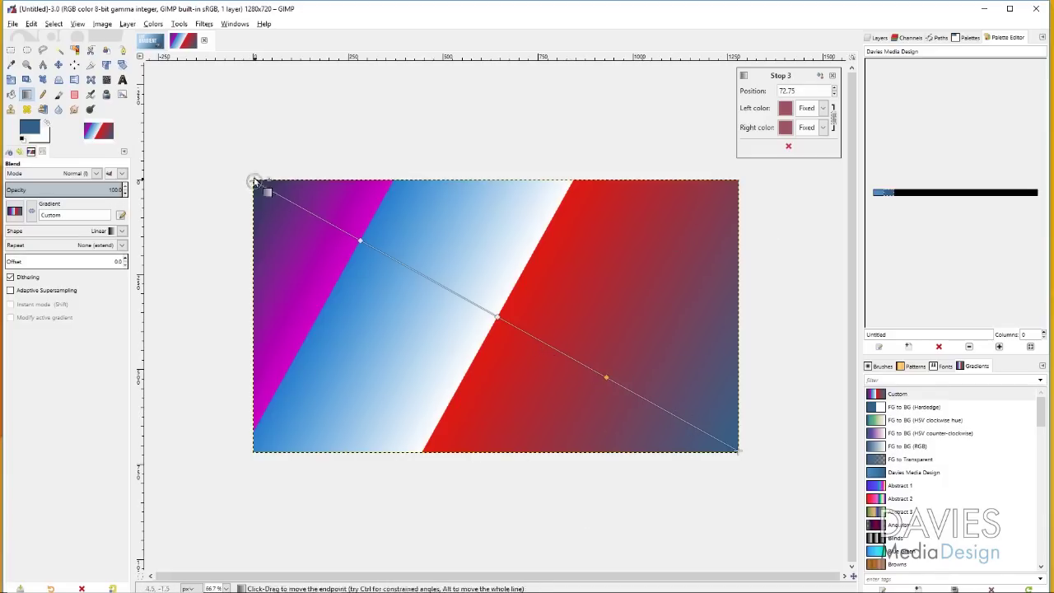
{"action": "mouse_move", "coordinate": [256, 181]}
{"action": "left_mouse_down"}
{"action": "mouse_move", "coordinate": [268, 256]}
{"action": "mouse_move", "coordinate": [301, 334]}
{"action": "mouse_move", "coordinate": [293, 235]}
{"action": "mouse_move", "coordinate": [424, 227]}
{"action": "mouse_move", "coordinate": [298, 211]}
{"action": "mouse_move", "coordinate": [258, 185]}
{"action": "left_mouse_up"}
{"action": "left_click", "coordinate": [365, 240]}
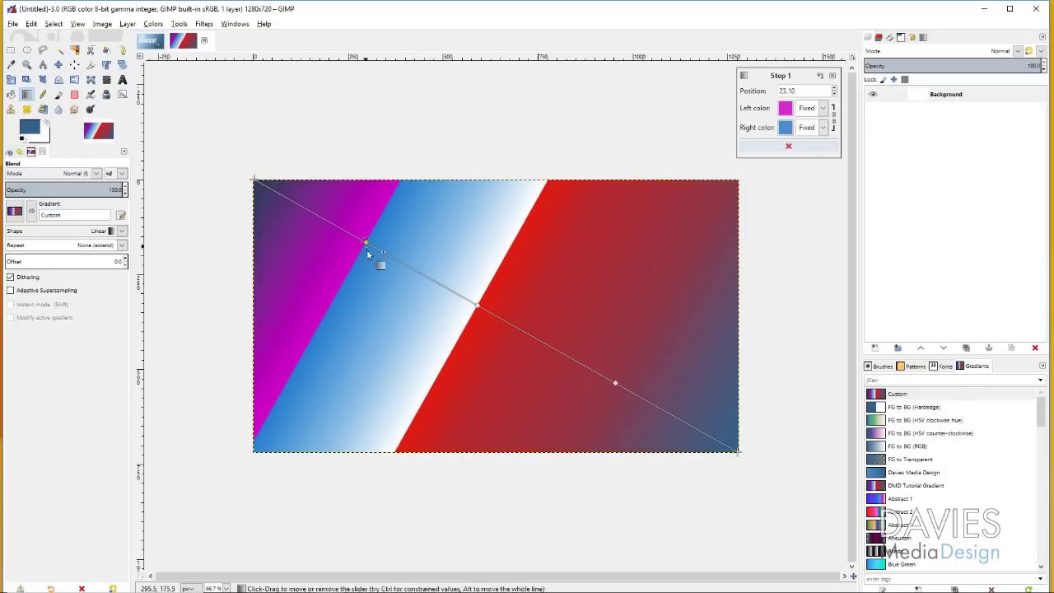
{"action": "left_click", "coordinate": [475, 305]}
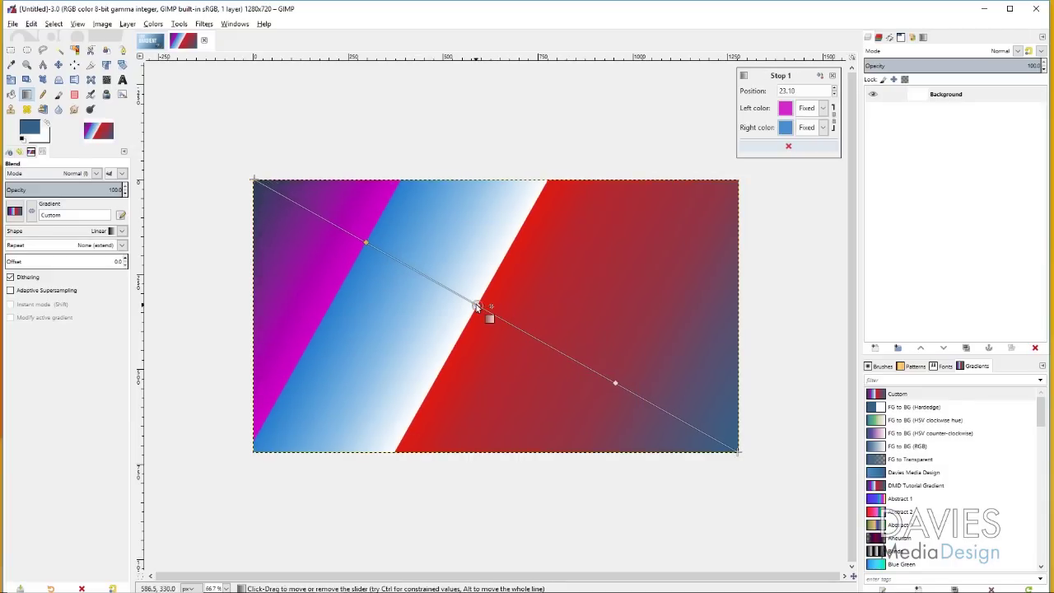
{"action": "left_click", "coordinate": [616, 383]}
{"action": "left_click", "coordinate": [429, 281]}
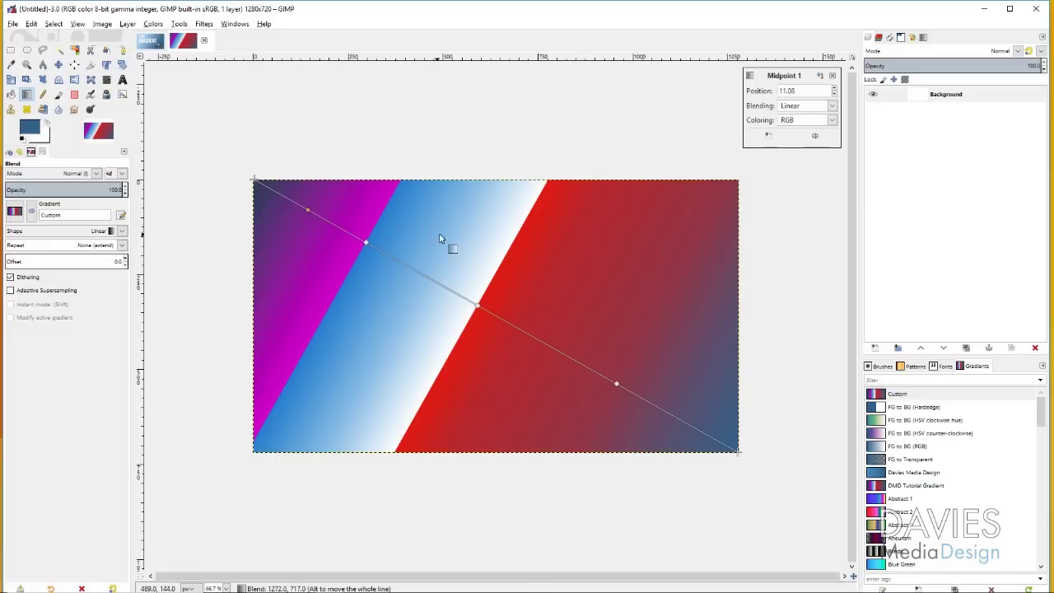
- Center the midpoints of the last two gradient segments, between the white-red stop and the blue end
{"action": "left_click", "coordinate": [516, 328]}
{"action": "left_click", "coordinate": [817, 137]}
{"action": "left_click", "coordinate": [671, 414]}
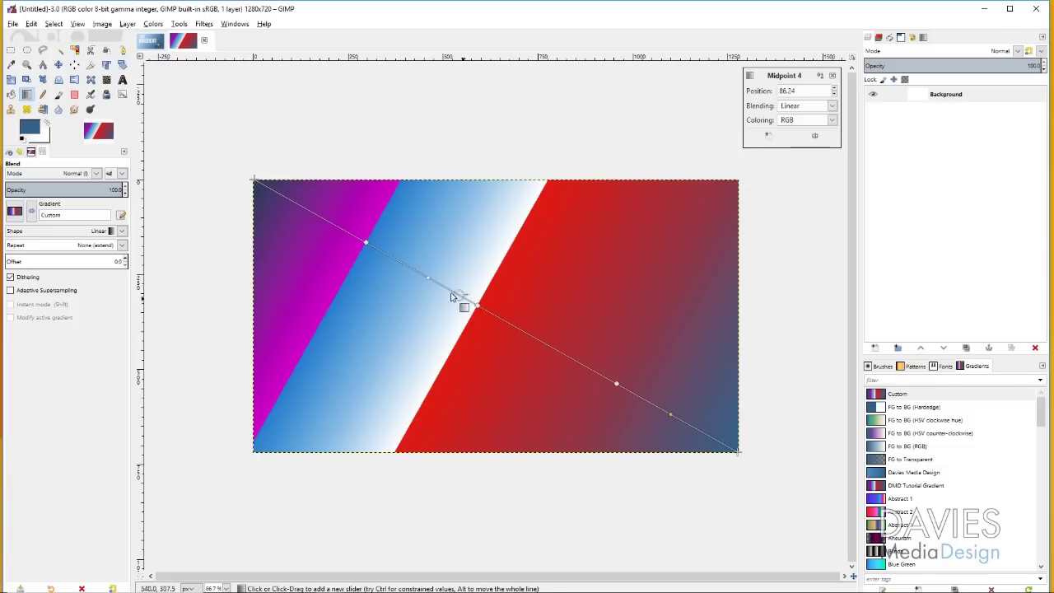
{"action": "left_click", "coordinate": [814, 135]}
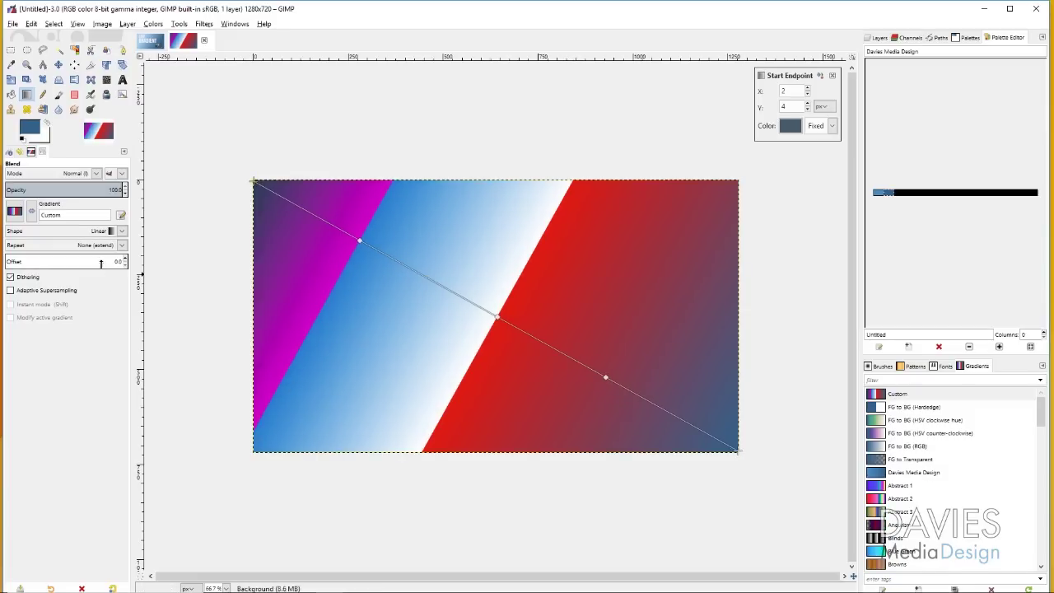
- Try the Radial and Square shapes on the gradient
{"action": "left_click", "coordinate": [122, 231]}
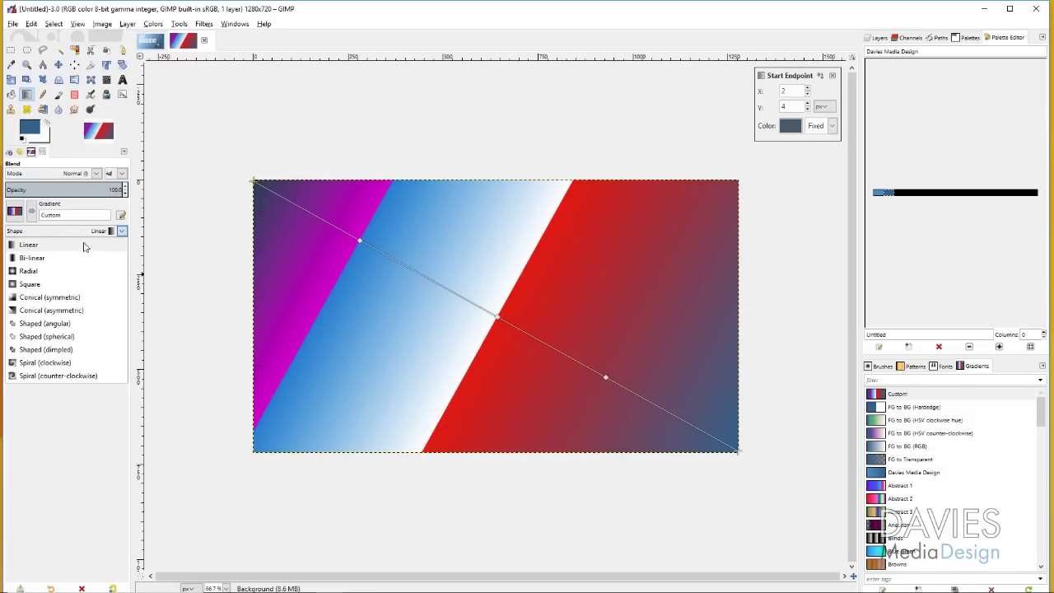
{"action": "left_click", "coordinate": [29, 271]}
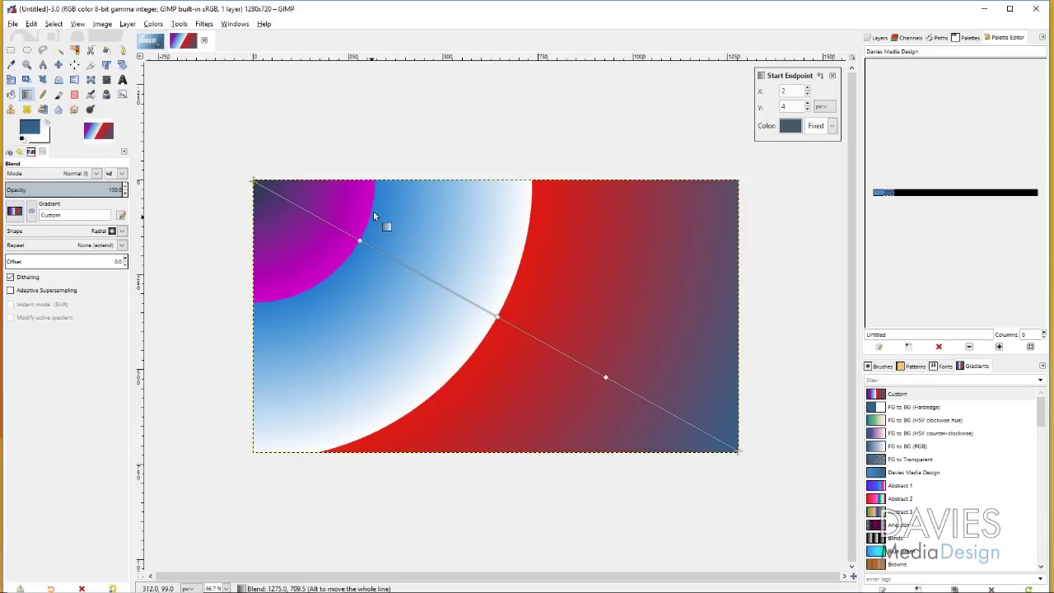
{"action": "left_click", "coordinate": [120, 230]}
{"action": "left_click", "coordinate": [86, 282]}
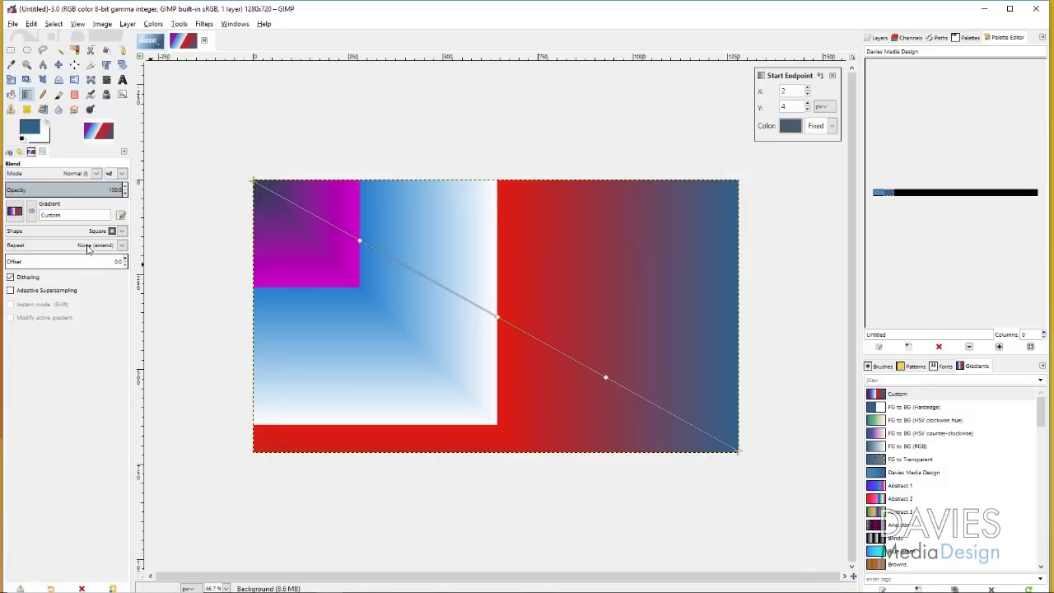
- Try the Conical (symmetric) and Conical (asymmetric) shapes on the gradient
{"action": "left_click", "coordinate": [122, 232]}
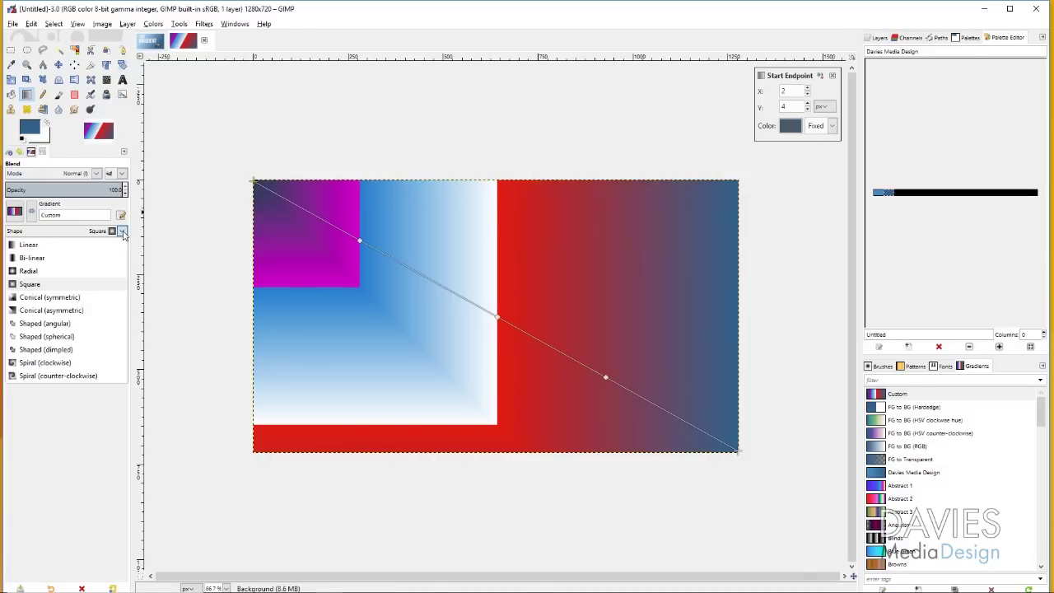
{"action": "left_click", "coordinate": [57, 297]}
{"action": "left_click", "coordinate": [121, 245]}
{"action": "left_click", "coordinate": [123, 247]}
{"action": "left_click", "coordinate": [121, 232]}
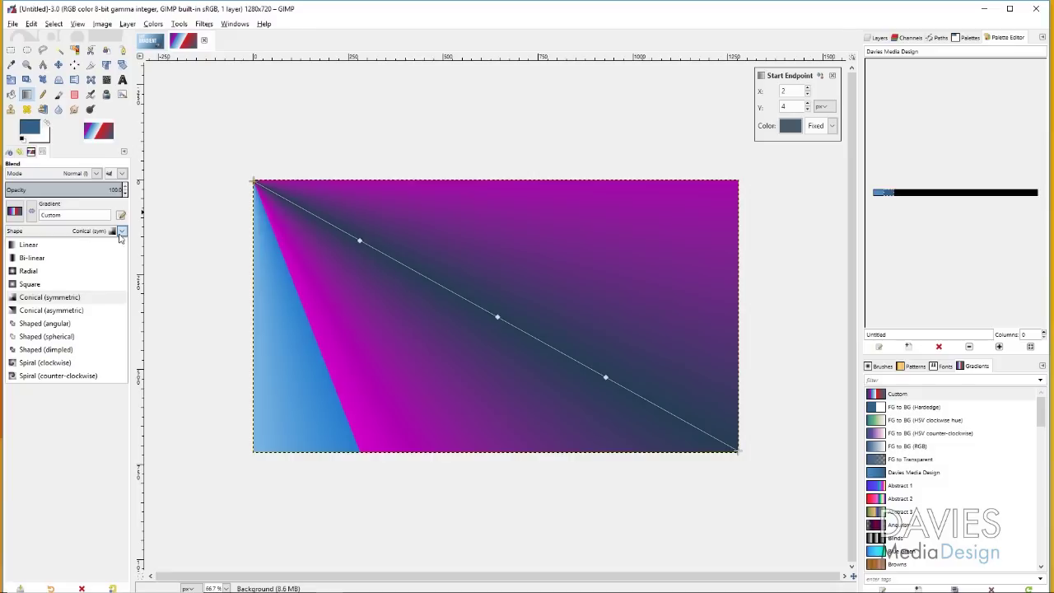
{"action": "left_click", "coordinate": [37, 312]}
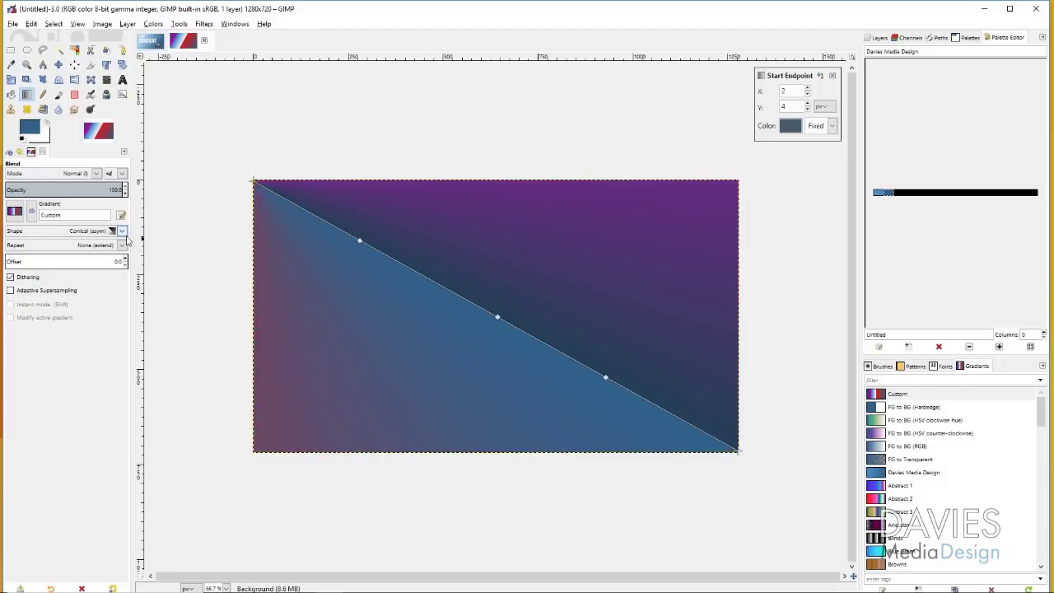
- Try the Shaped (dimpled) gradient shape and return the shape to Linear
{"action": "left_click", "coordinate": [122, 231]}
{"action": "left_click", "coordinate": [37, 350]}
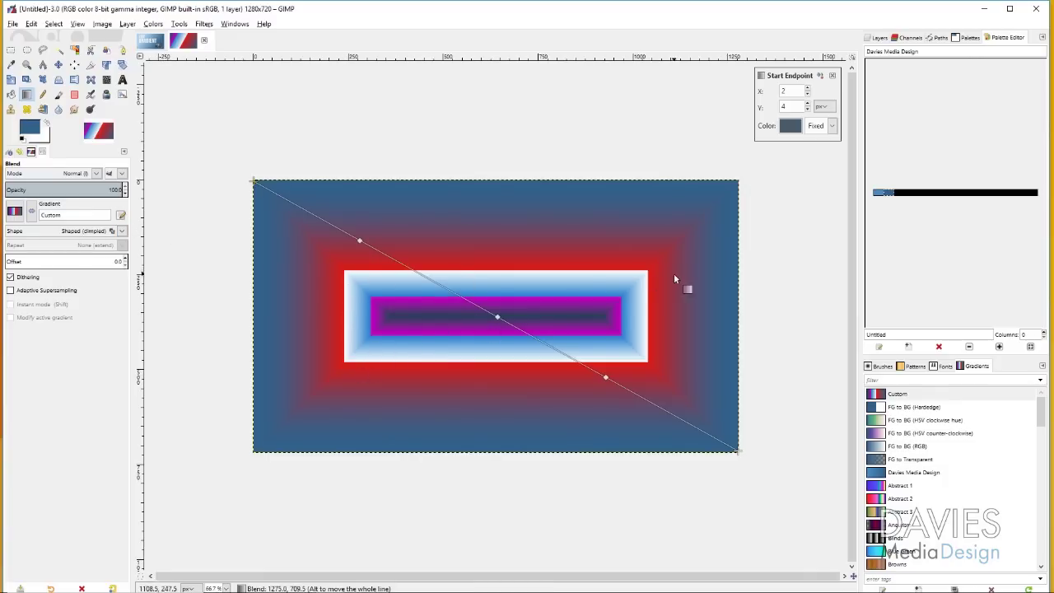
{"action": "left_click", "coordinate": [83, 231]}
{"action": "left_click", "coordinate": [75, 234]}
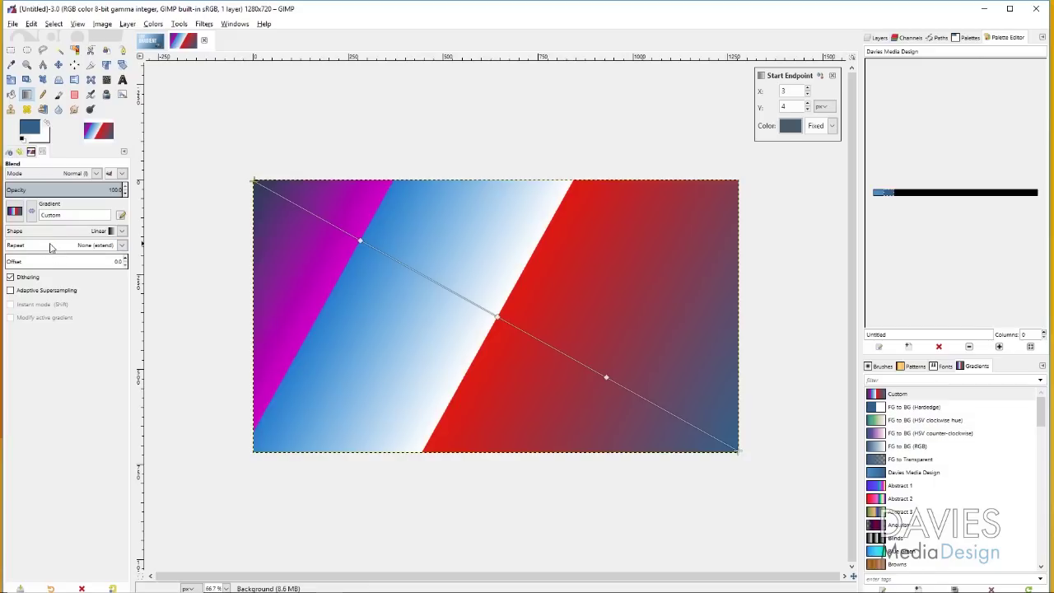
- Move the gradient's start endpoint inward along the diagonal to about X 288, Y 156
{"action": "left_click_drag", "start_coordinate": [256, 179], "coordinate": [363, 240]}
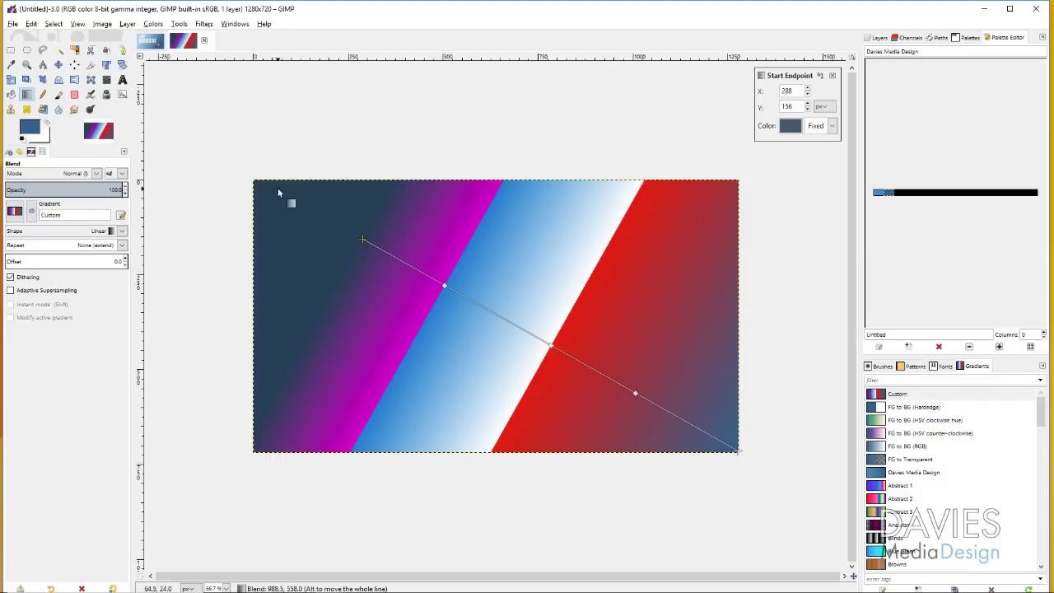
{"action": "left_click", "coordinate": [445, 288]}
{"action": "left_click", "coordinate": [361, 241]}
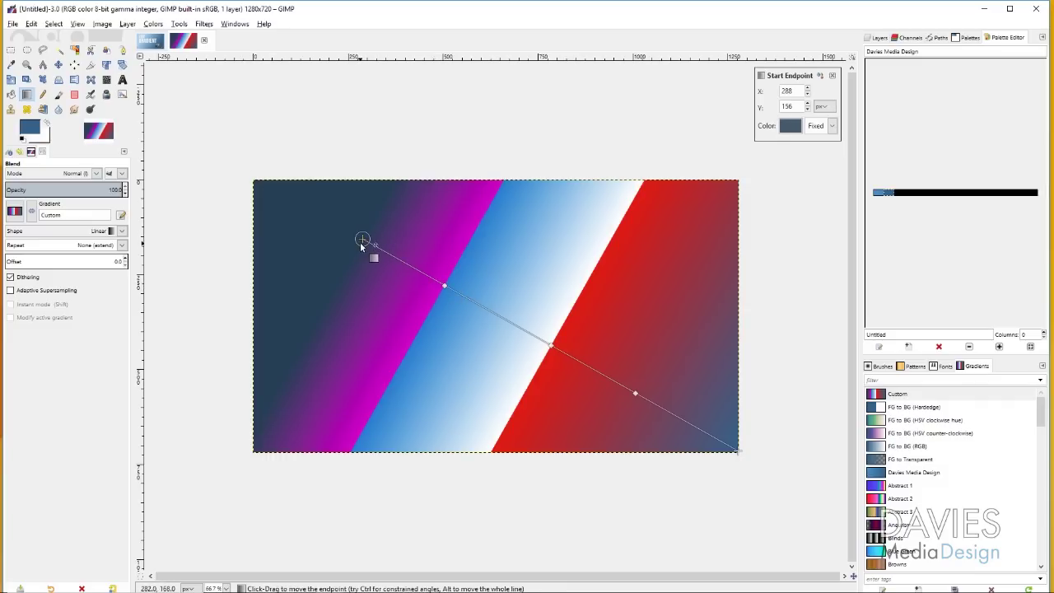
- Set the gradient's repeat to Sawtooth wave and move the start endpoint to about X 732, Y 386
{"action": "left_click", "coordinate": [124, 245]}
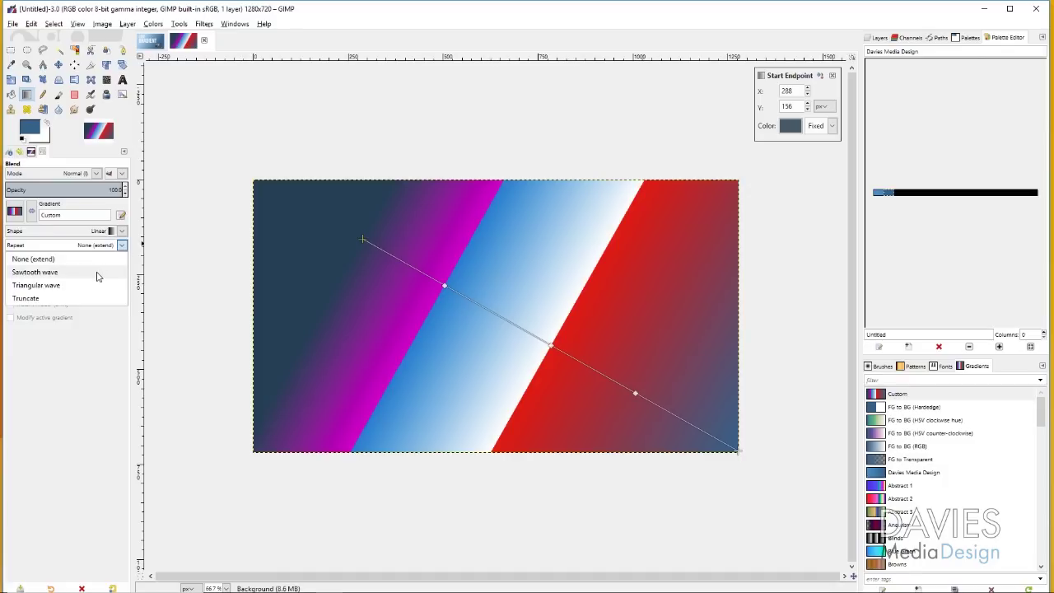
{"action": "left_click", "coordinate": [99, 271]}
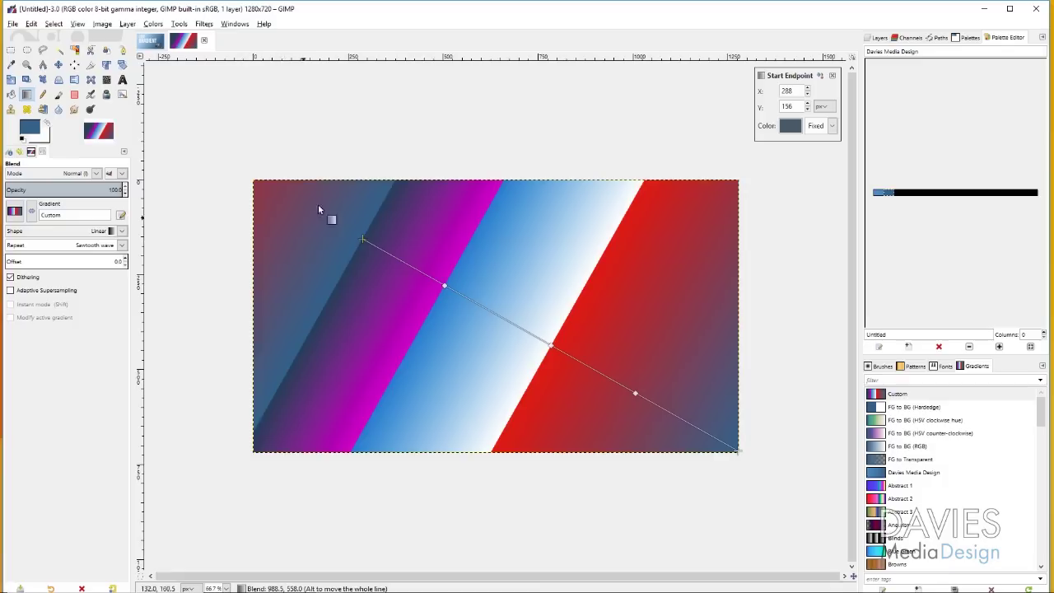
{"action": "left_click_drag", "start_coordinate": [364, 250], "coordinate": [531, 327]}
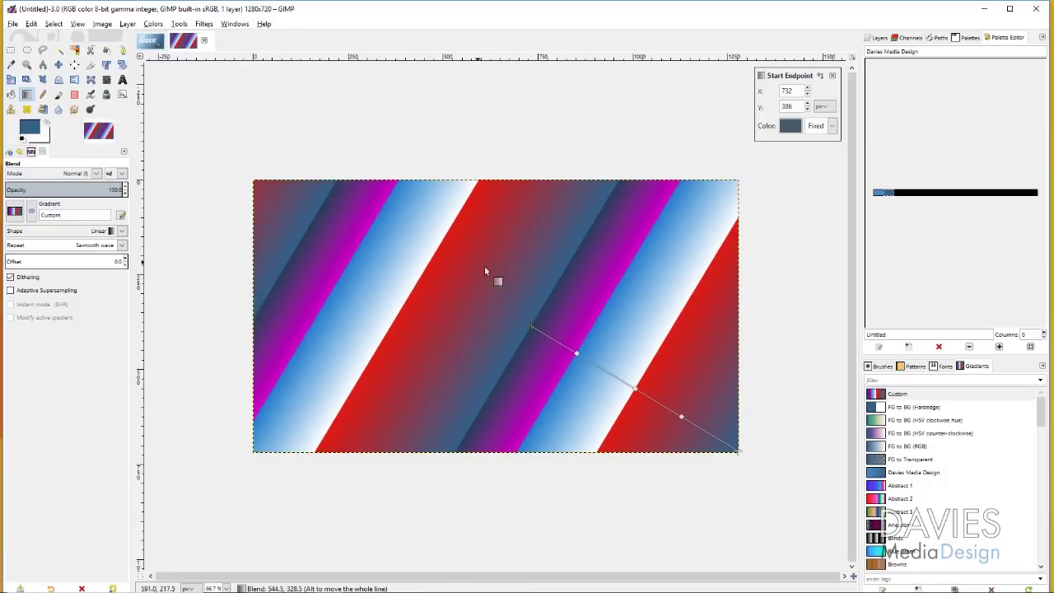
- Try the Triangular wave and Truncate repeat modes on the shortened gradient
{"action": "left_click", "coordinate": [121, 245]}
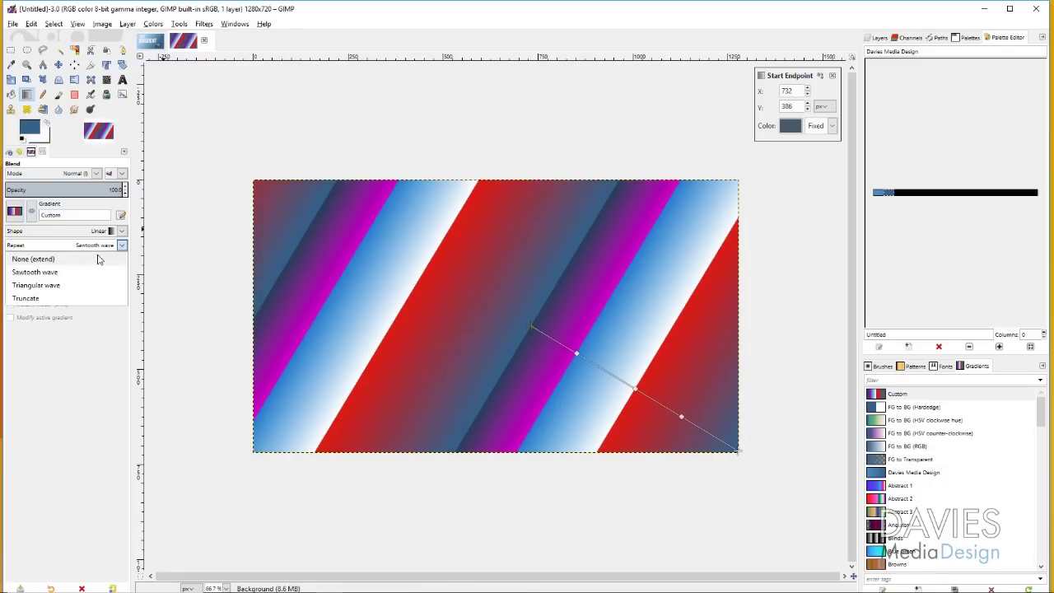
{"action": "left_click", "coordinate": [68, 285]}
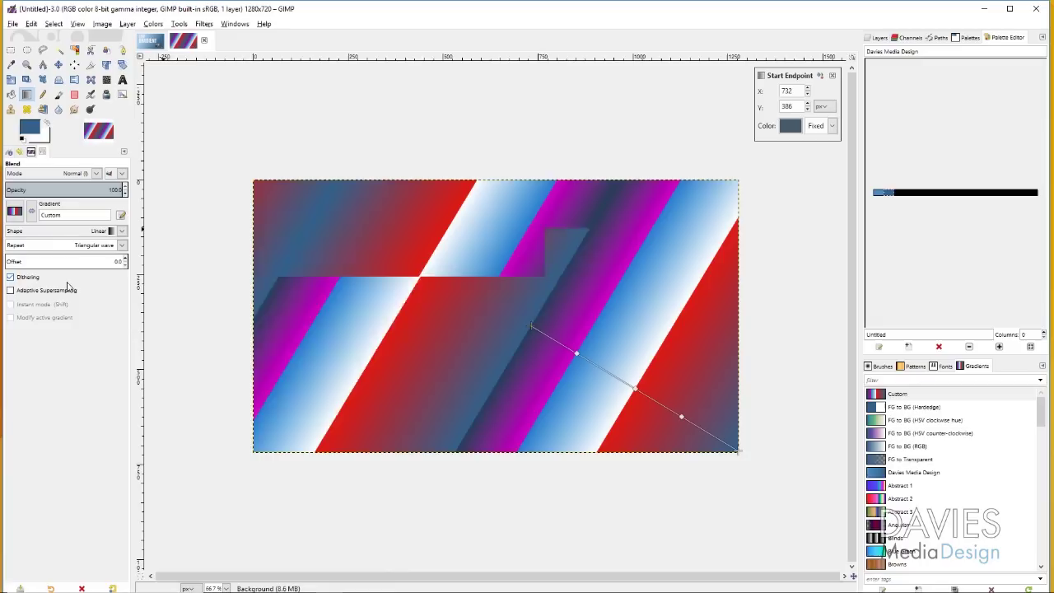
{"action": "left_click", "coordinate": [121, 245]}
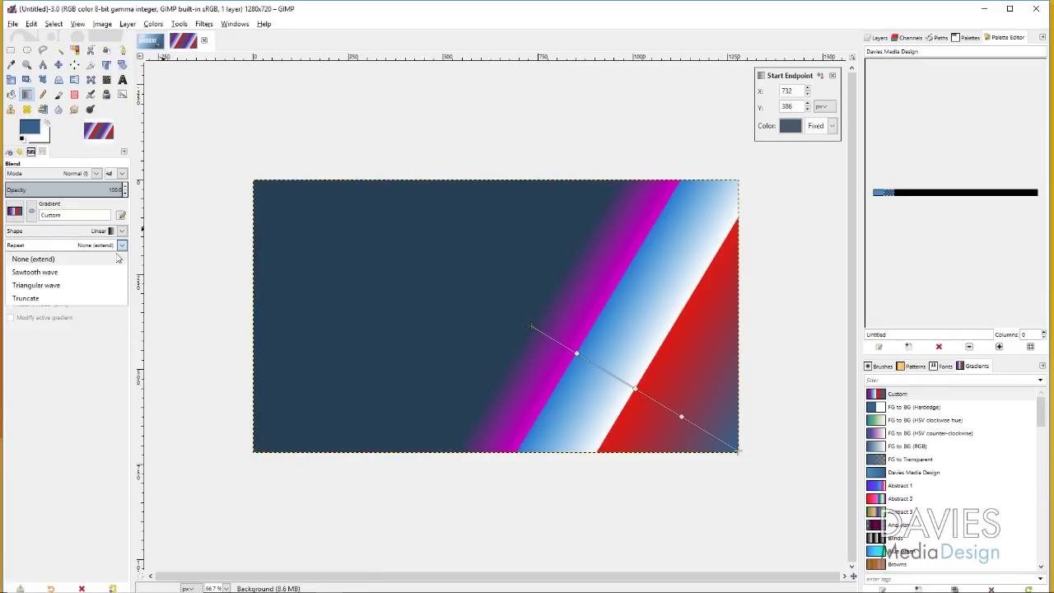
{"action": "left_click", "coordinate": [79, 299]}
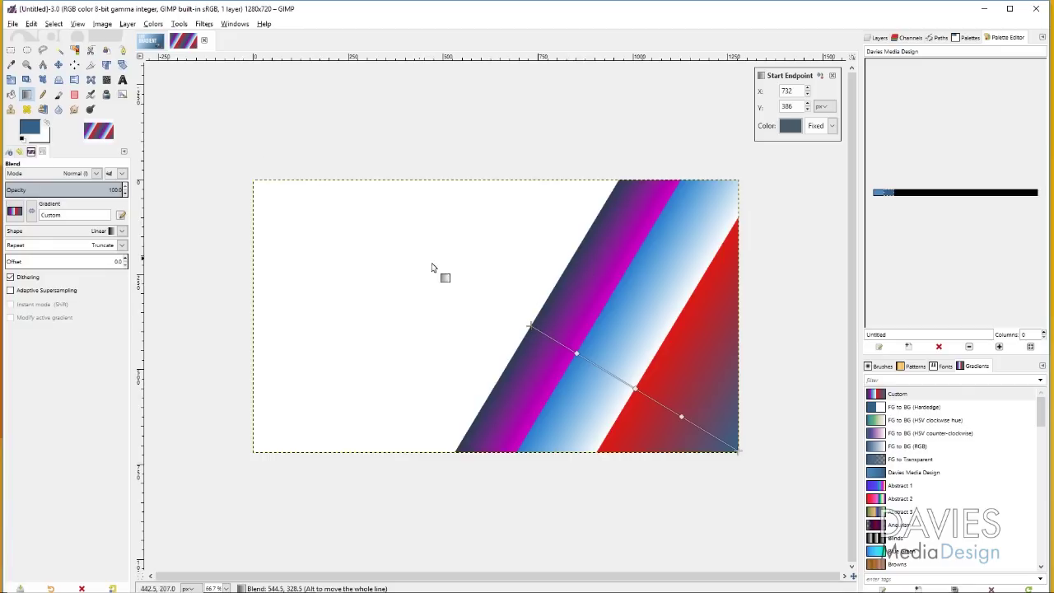
- Set the repeat back to None (extend) and move the start endpoint to about X 2, Y 8 at the canvas corner
{"action": "left_click", "coordinate": [120, 246]}
{"action": "left_click", "coordinate": [83, 249]}
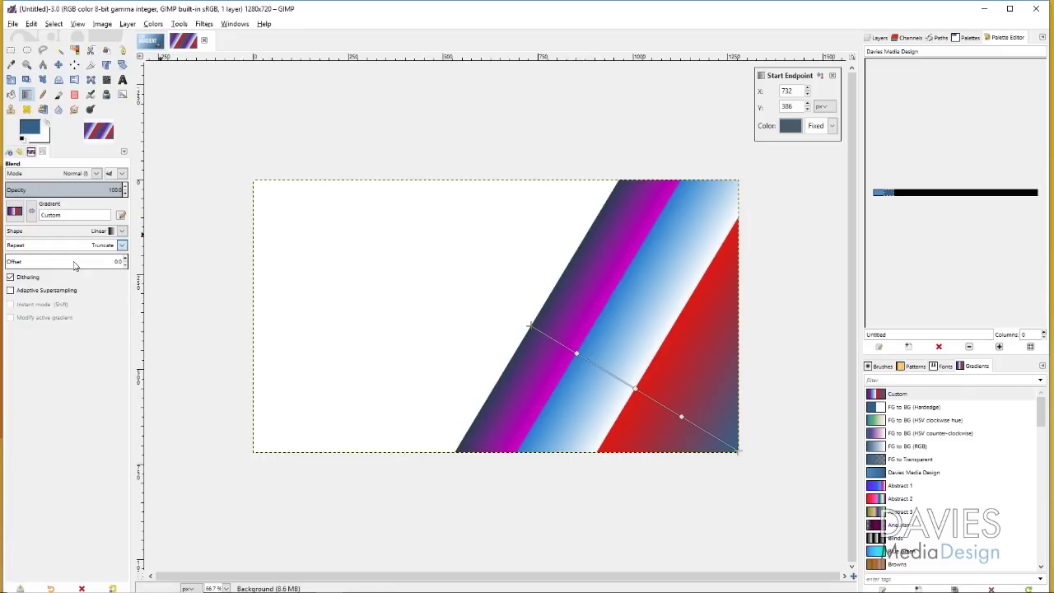
{"action": "left_click_drag", "start_coordinate": [530, 326], "coordinate": [255, 183]}
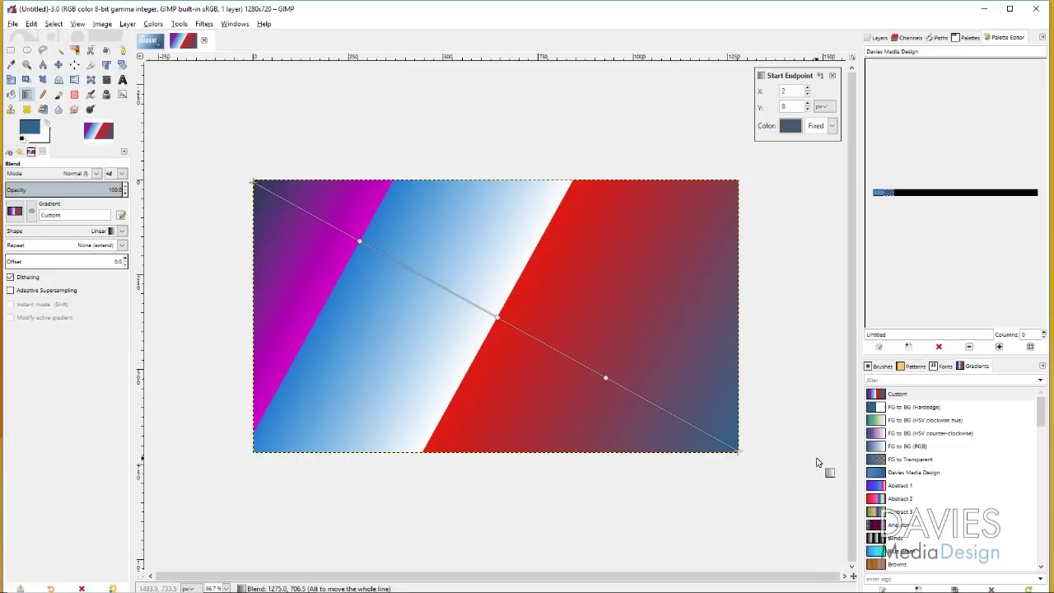
- Duplicate the Custom gradient in the gradient list and rename the copy DMD Tutorial Gradient
{"action": "left_click", "coordinate": [891, 395]}
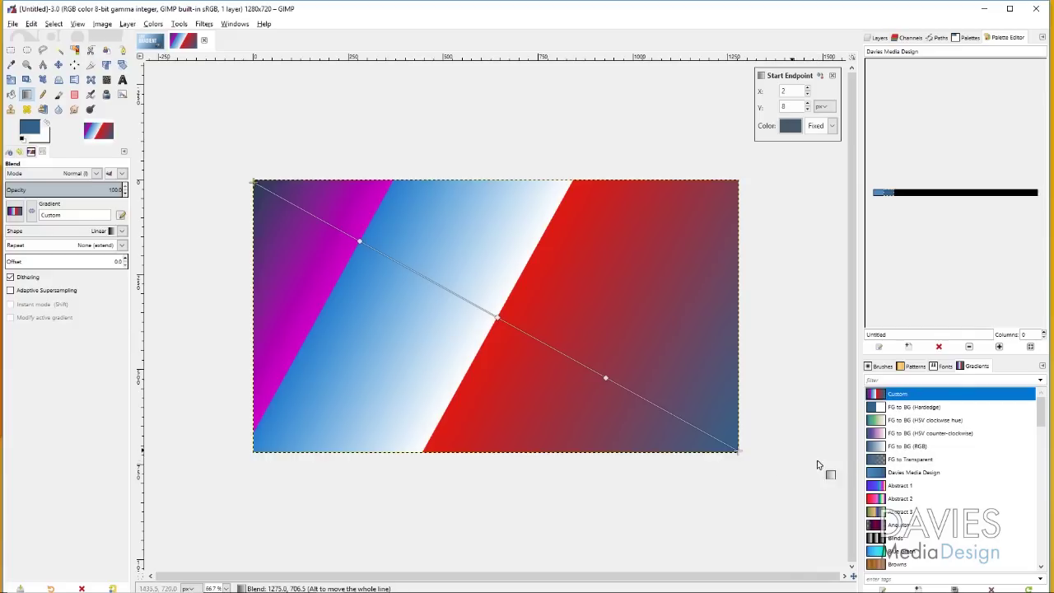
{"action": "right_click", "coordinate": [880, 398]}
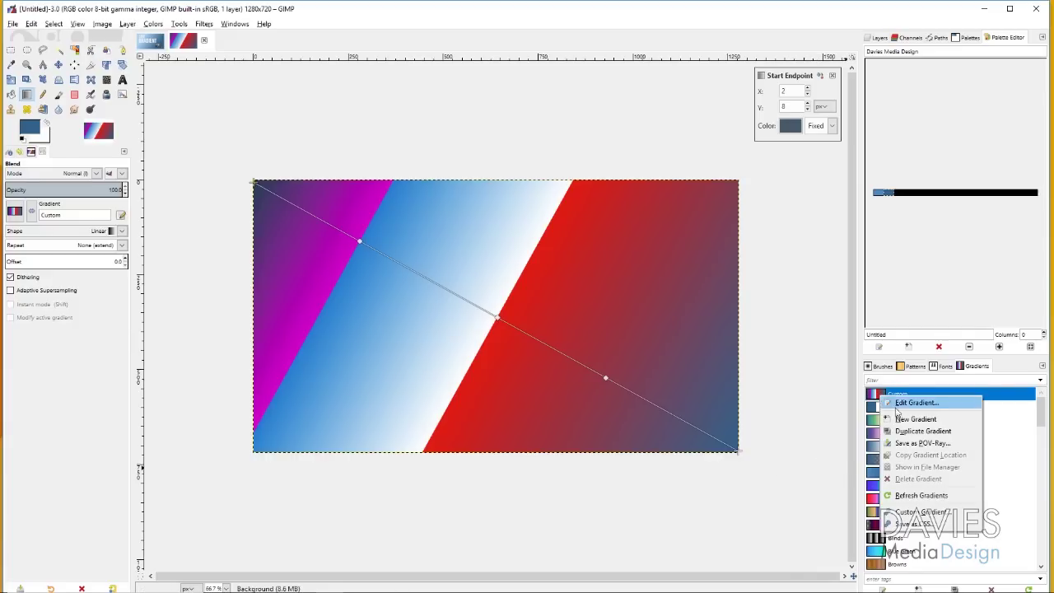
{"action": "left_click", "coordinate": [919, 433]}
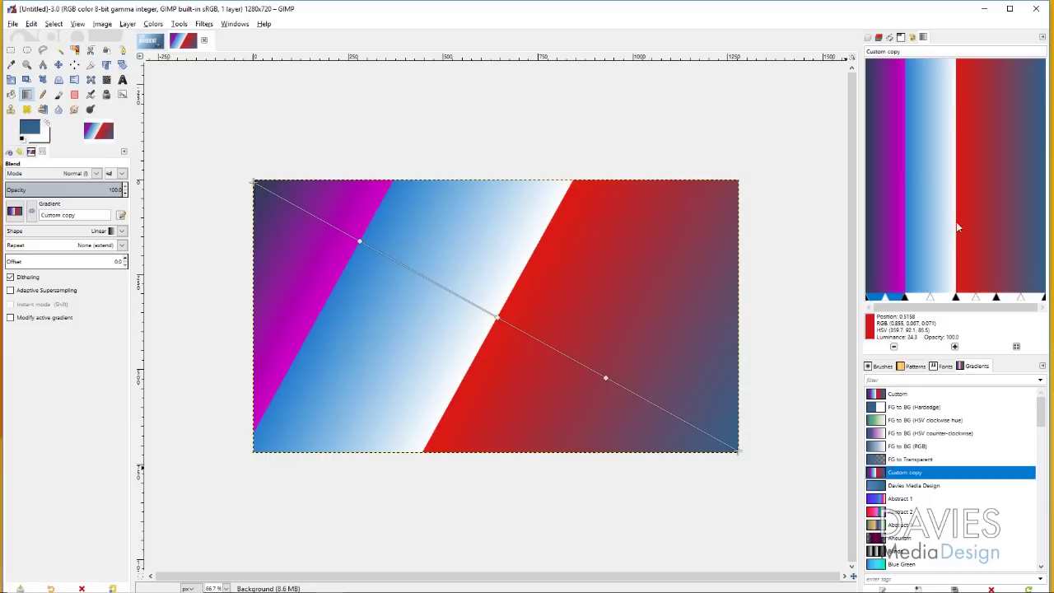
{"action": "double_click", "coordinate": [894, 52]}
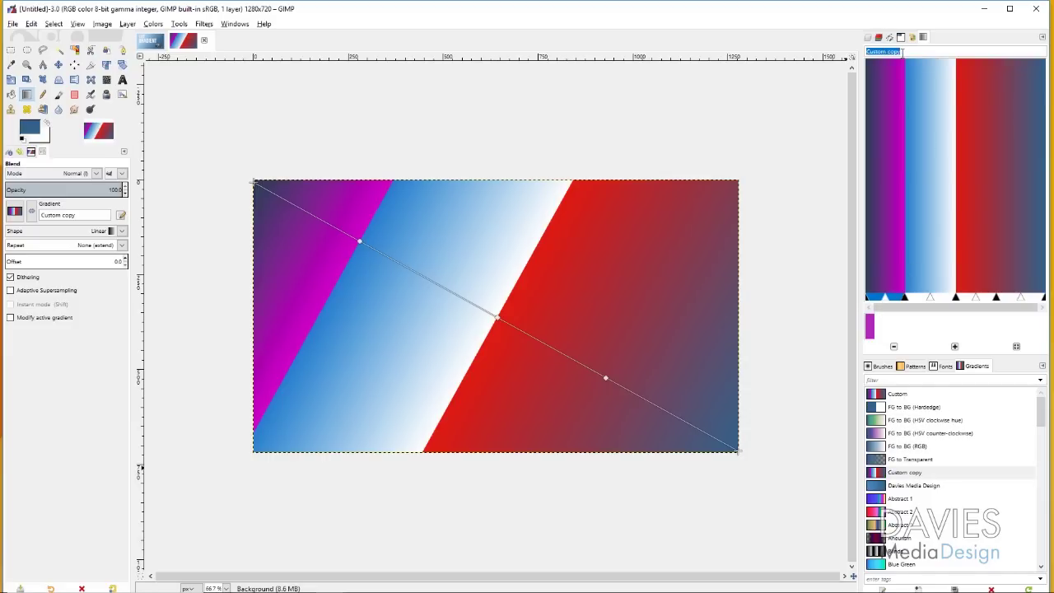
{"action": "type", "text": "DMD Tutorial Gradient"}
{"action": "key", "text": "Return"}
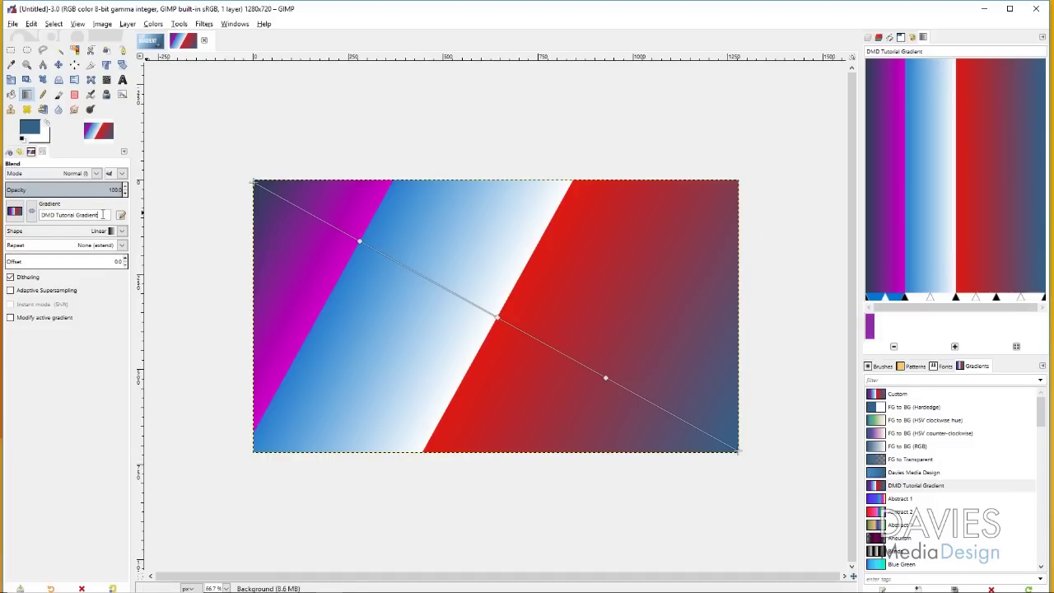
- Shift the purple-to-blue stop slightly right and the white-to-red stop left in the gradient editor, adjust the red segment, and keep DMD Tutorial Gradient selected
{"action": "left_click", "coordinate": [904, 298]}
{"action": "left_click_drag", "start_coordinate": [913, 302], "coordinate": [905, 302]}
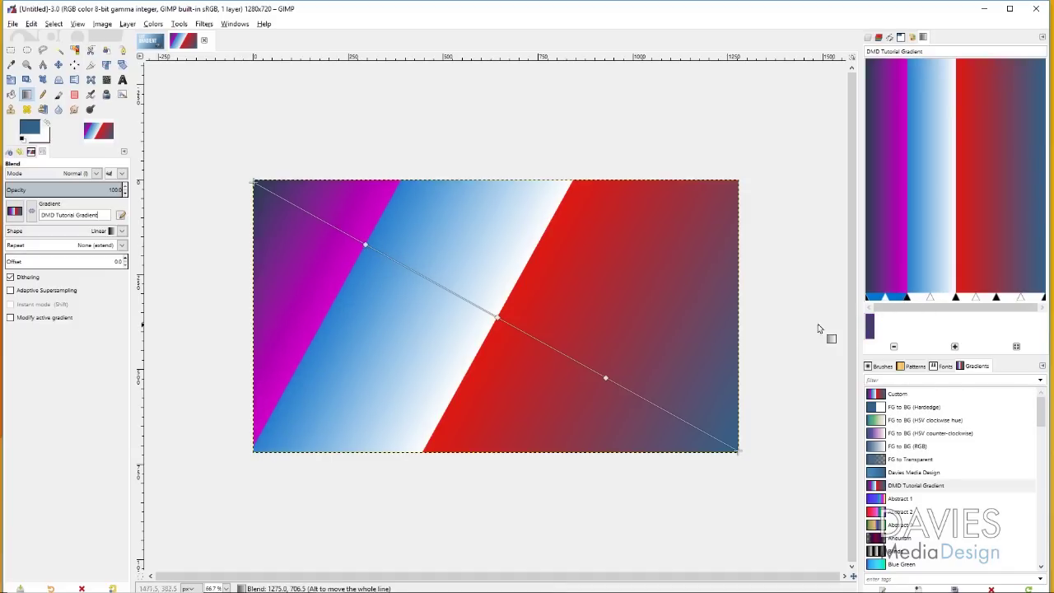
{"action": "left_click_drag", "start_coordinate": [914, 303], "coordinate": [891, 303]}
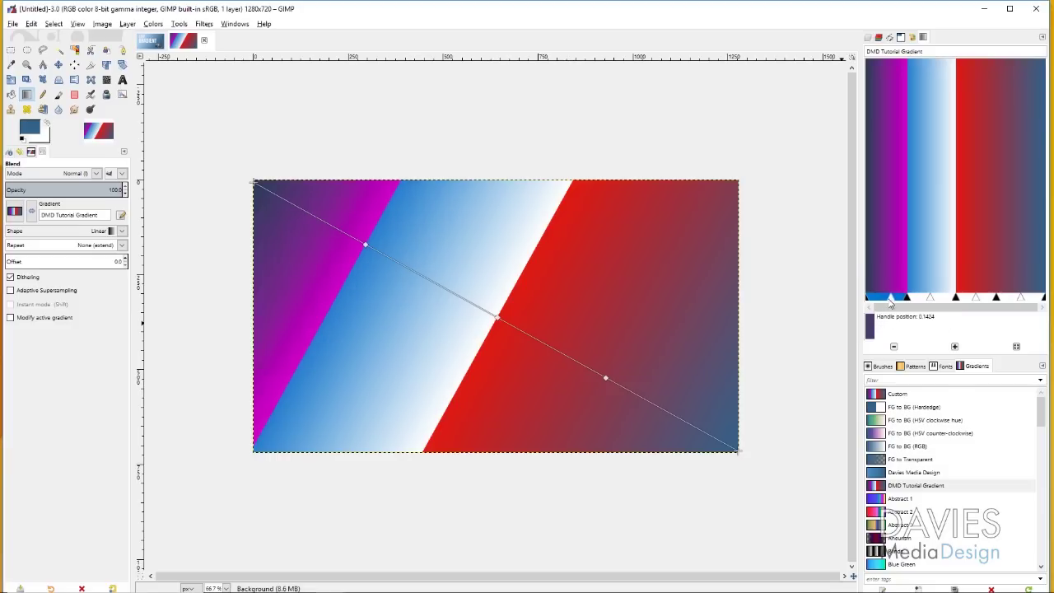
{"action": "left_click_drag", "start_coordinate": [955, 302], "coordinate": [1000, 301]}
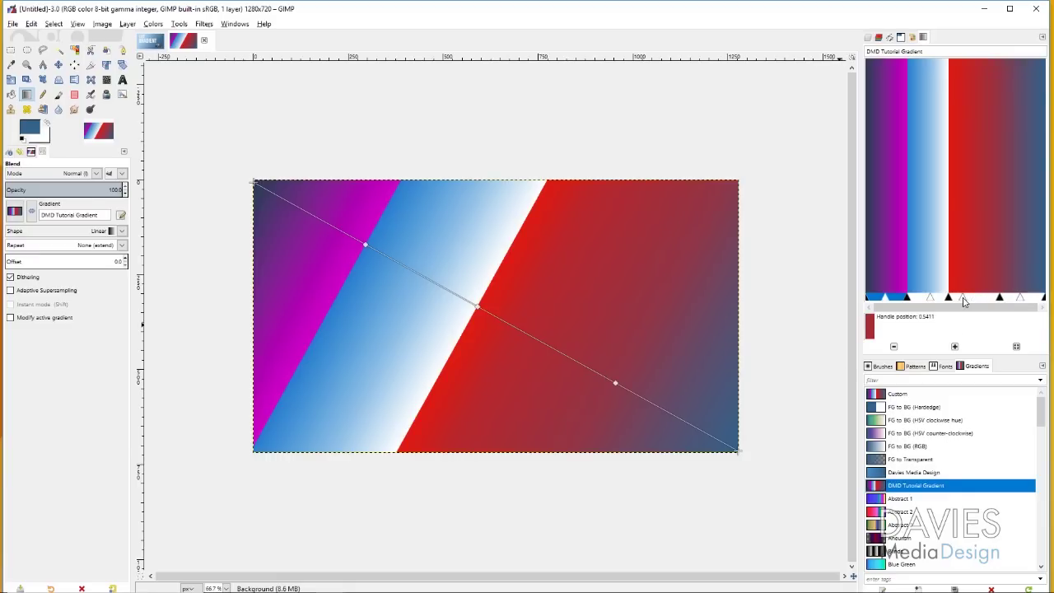
{"action": "left_click", "coordinate": [906, 461]}
{"action": "left_click", "coordinate": [919, 486]}
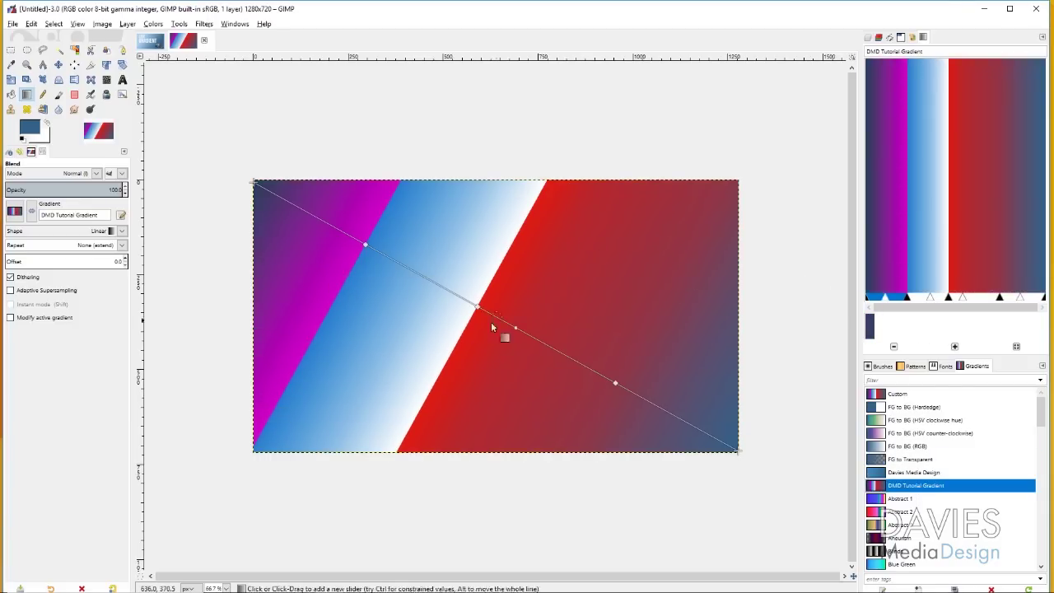
- Commit the on-canvas gradient by switching to the Move tool, bring up the layers, and undo the gradient fill on the Background layer
{"action": "left_click", "coordinate": [58, 65]}
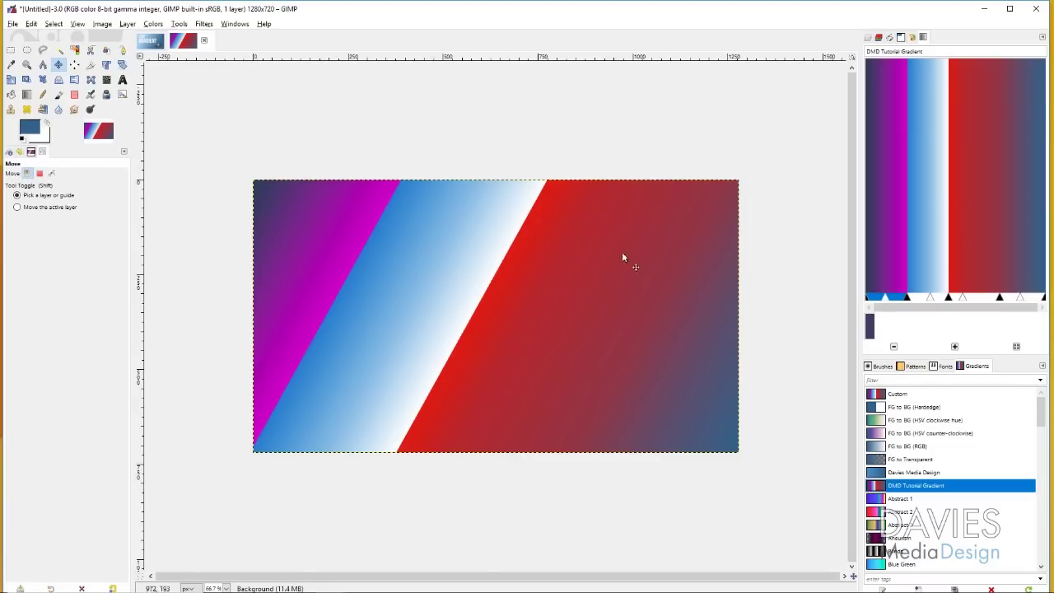
{"action": "key", "text": "ctrl+l"}
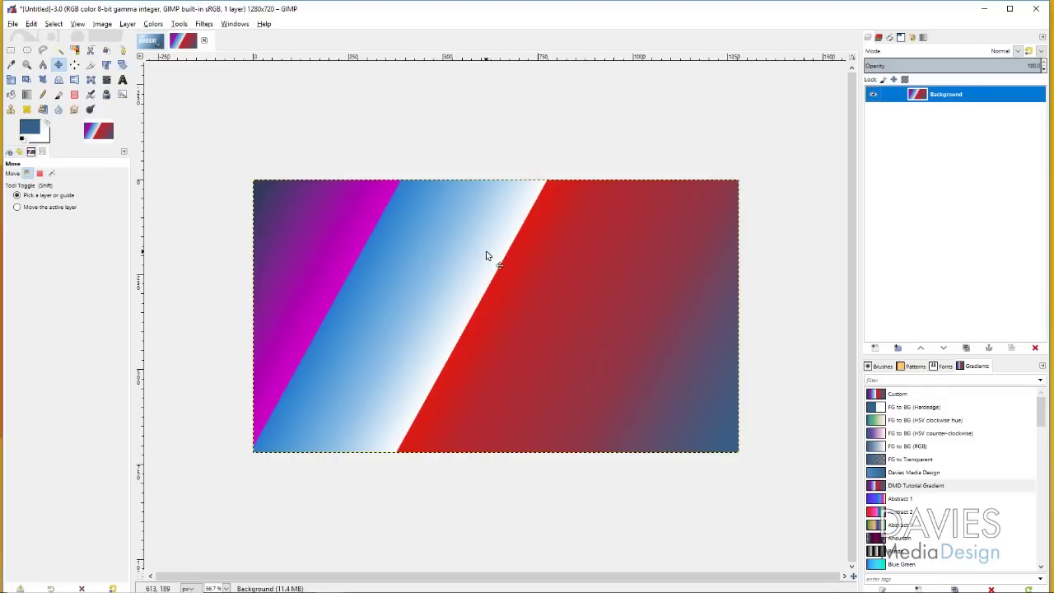
{"action": "key", "text": "ctrl+z"}
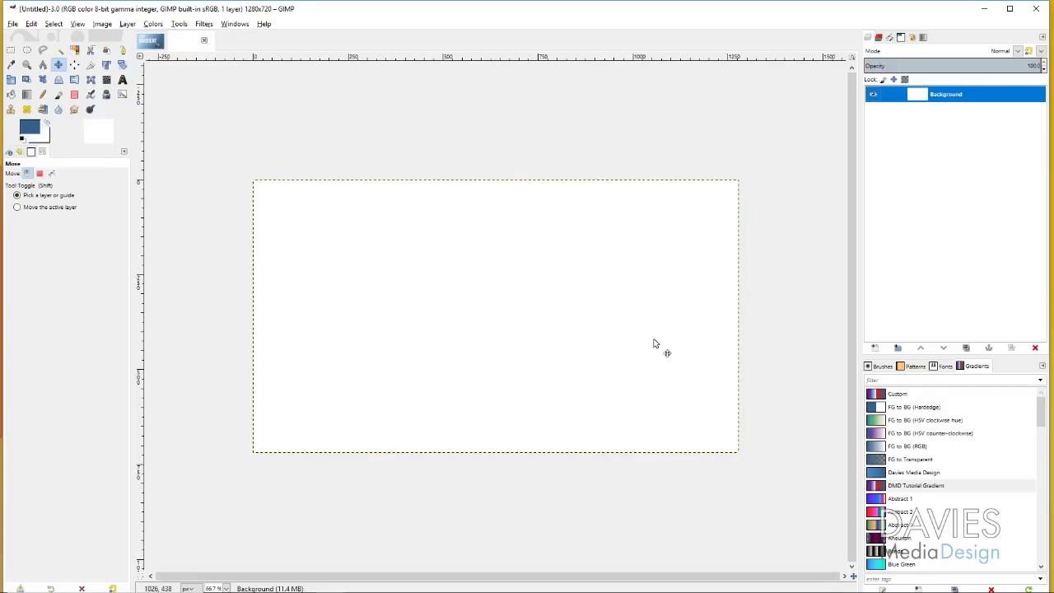
- Select DMD Tutorial Gradient and draw it with the Blend tool diagonally from the canvas's upper-left corner to about X 1276, Y 723
{"action": "left_click", "coordinate": [881, 395]}
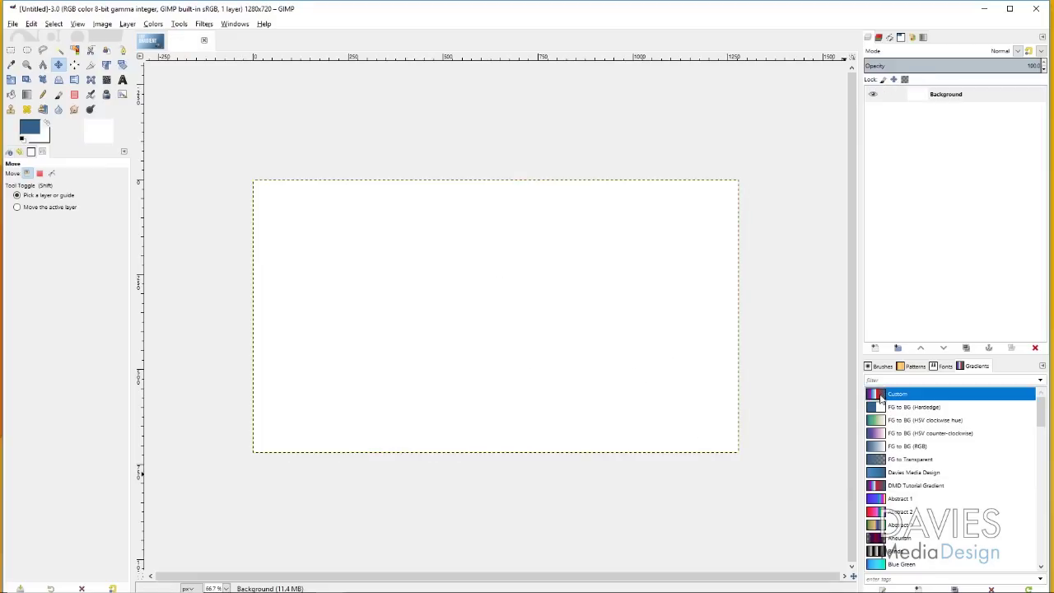
{"action": "left_click", "coordinate": [936, 484]}
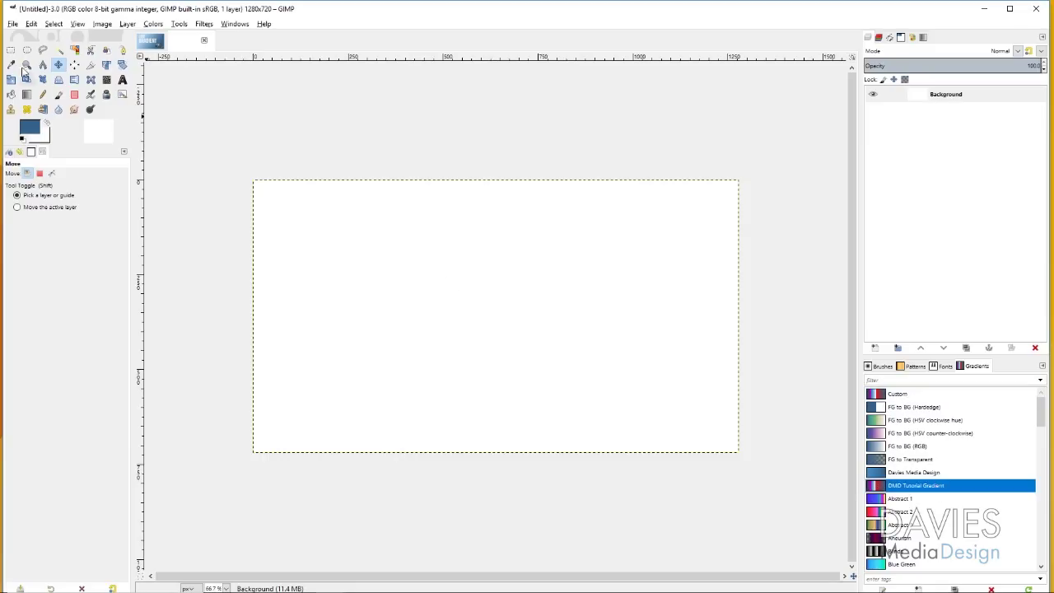
{"action": "left_click", "coordinate": [27, 93]}
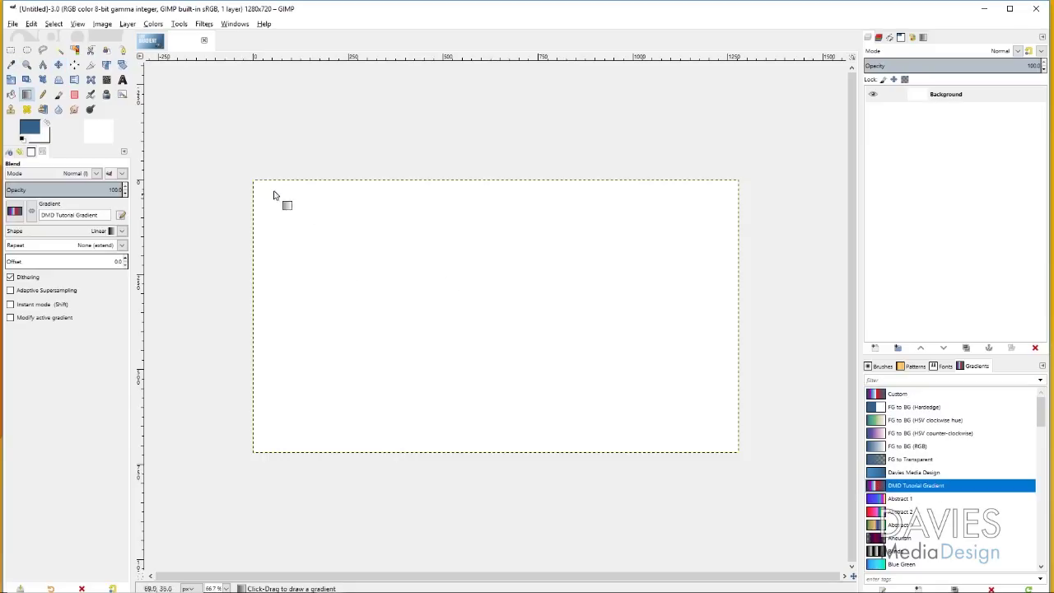
{"action": "left_click_drag", "start_coordinate": [255, 182], "coordinate": [737, 451]}
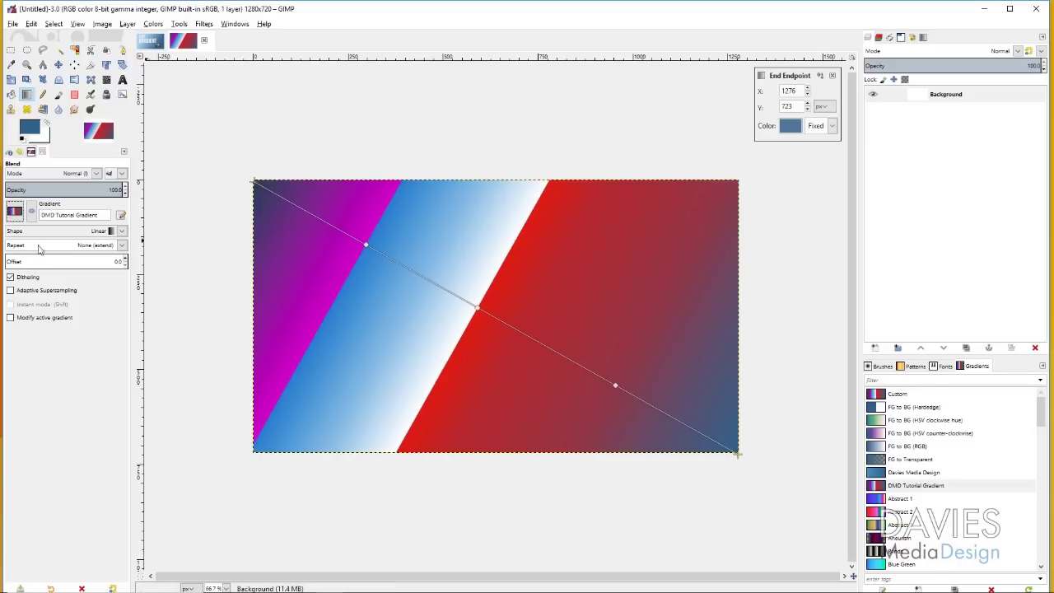
- Browse the gradient presets, try Neon Yellow on the drawn gradient, and switch it to Pastel Rainbow
{"action": "left_click", "coordinate": [15, 210]}
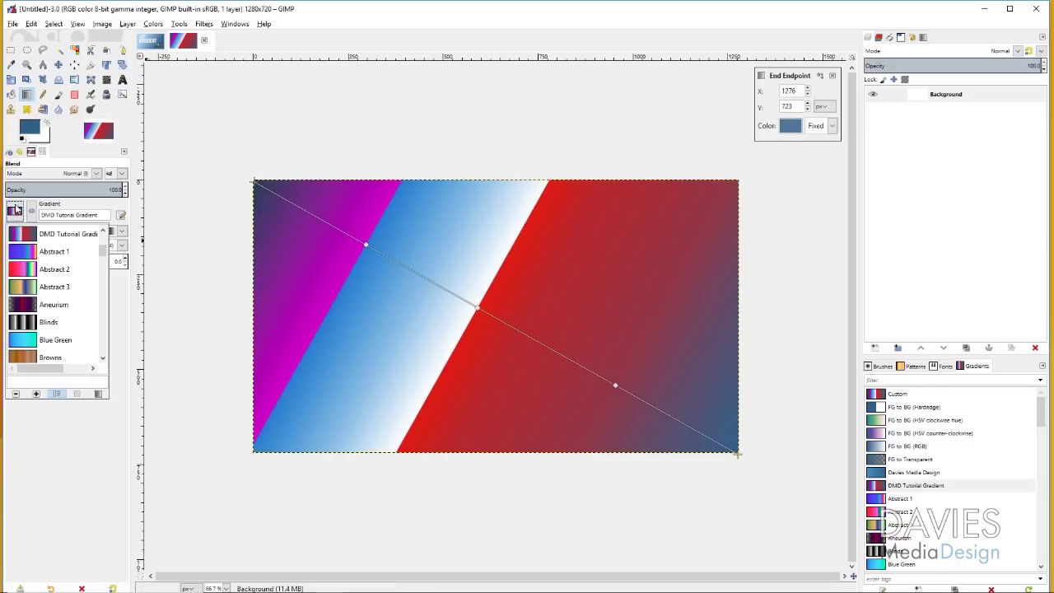
{"action": "scroll", "coordinate": [29, 243], "scroll_direction": "down", "scroll_amount": 8}
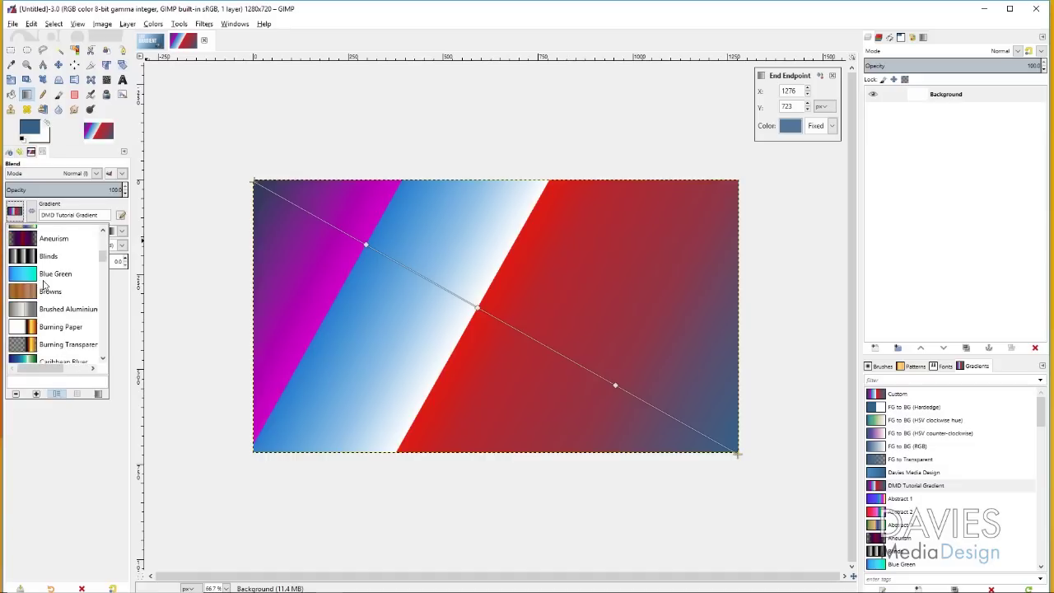
{"action": "scroll", "coordinate": [41, 269], "scroll_direction": "down", "scroll_amount": 5}
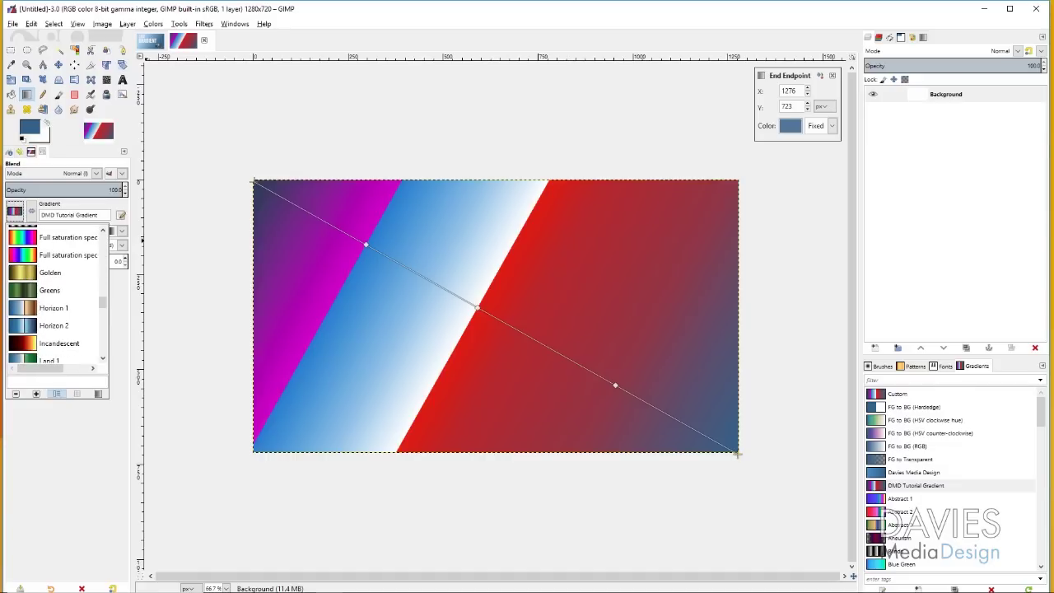
{"action": "left_click", "coordinate": [49, 272]}
{"action": "left_click", "coordinate": [20, 213]}
{"action": "left_click", "coordinate": [32, 296]}
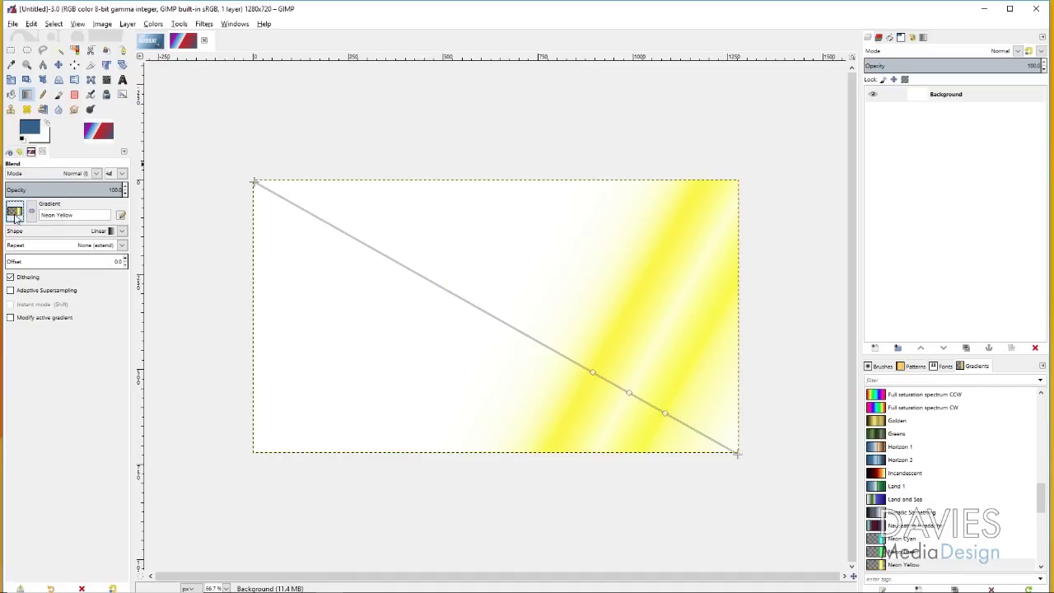
{"action": "left_click", "coordinate": [15, 212]}
{"action": "left_click", "coordinate": [23, 255]}
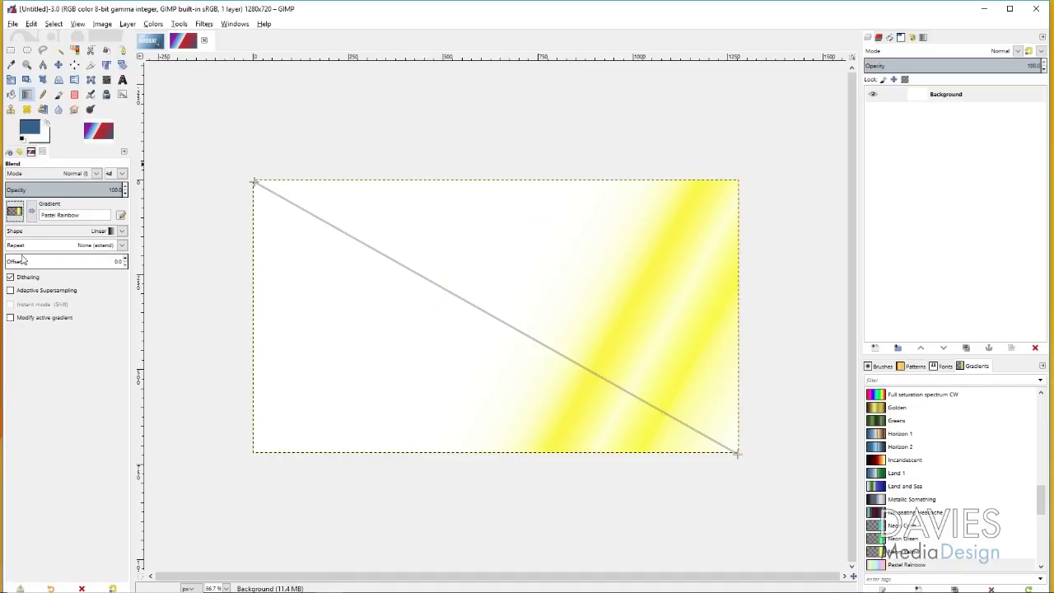
- Try the Blend tool's opacity and blending mode settings, returning them to 100 opacity and Normal (legacy) mode
{"action": "left_click", "coordinate": [106, 190]}
{"action": "mouse_move", "coordinate": [107, 190]}
{"action": "left_mouse_down"}
{"action": "mouse_move", "coordinate": [43, 189]}
{"action": "mouse_move", "coordinate": [125, 189]}
{"action": "left_mouse_up"}
{"action": "left_click", "coordinate": [97, 174]}
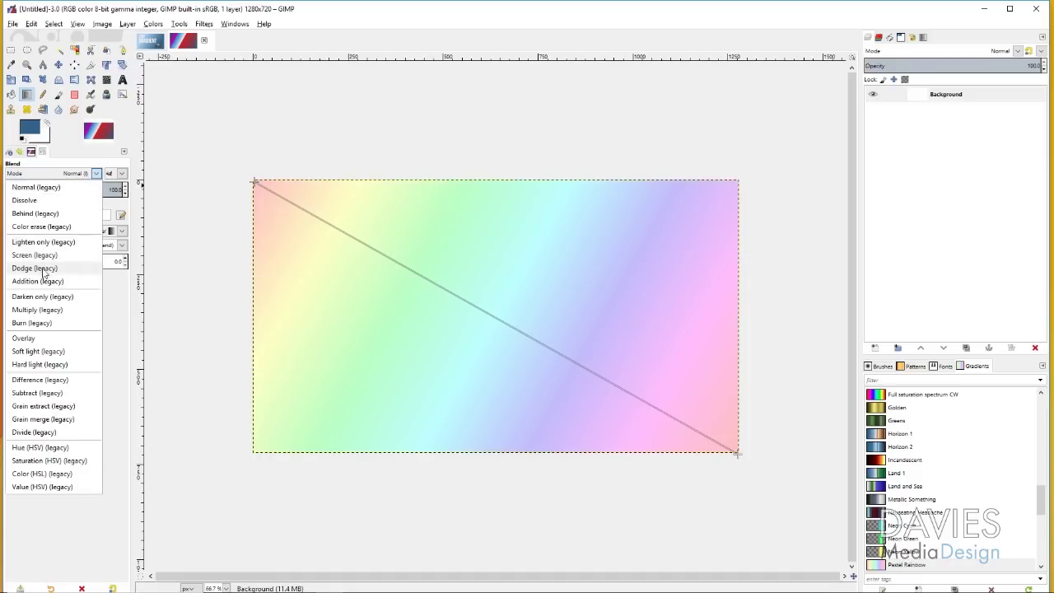
{"action": "left_click", "coordinate": [45, 268]}
{"action": "left_click", "coordinate": [83, 183]}
{"action": "left_click", "coordinate": [45, 181]}
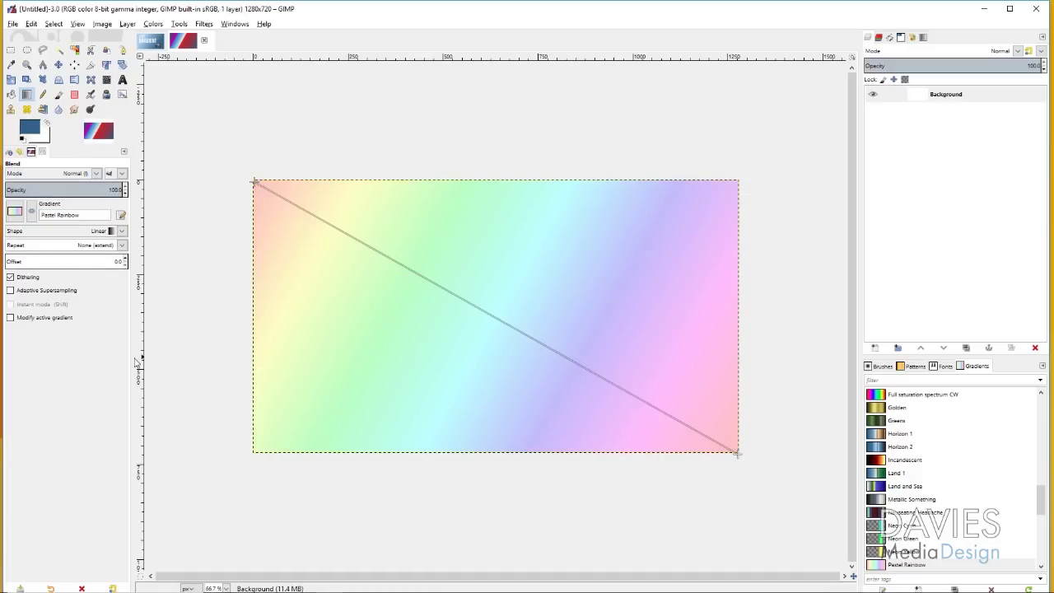